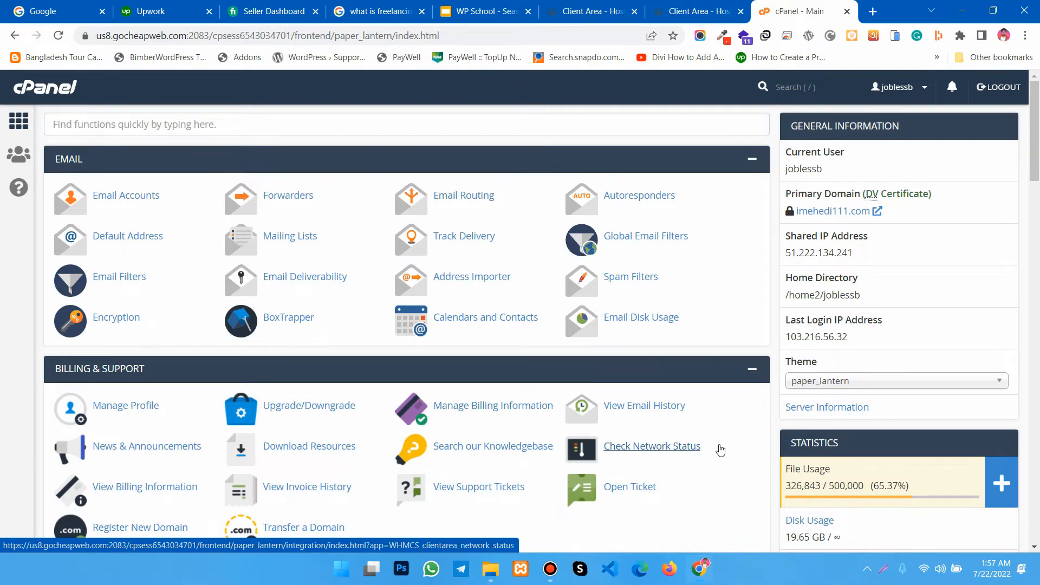
- In the WP School slides, recolor the first video plan item, "How to setup WordPress in Live Server / Local server?", white
left_click(470, 18)
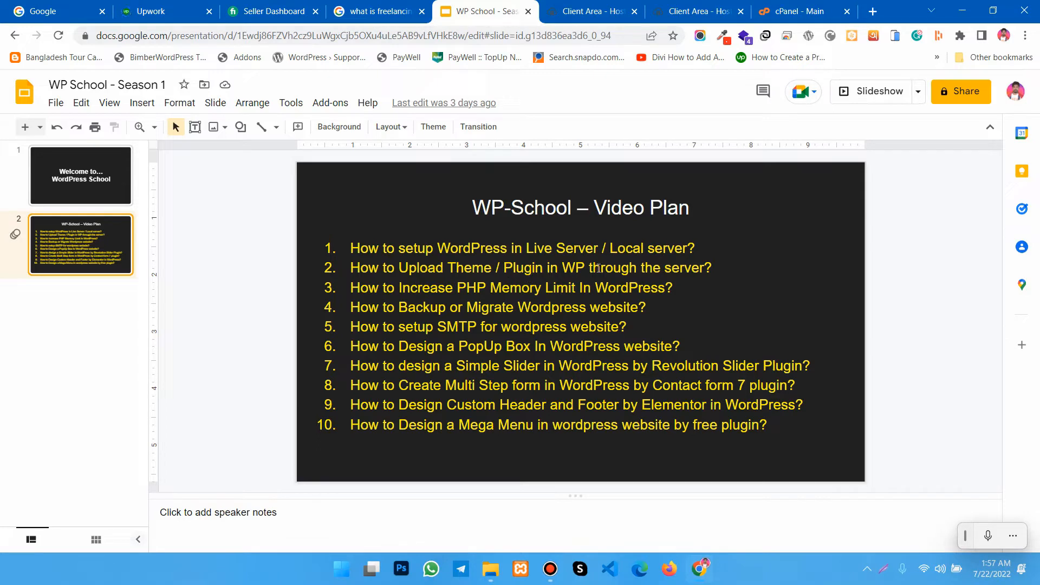
left_click(703, 249)
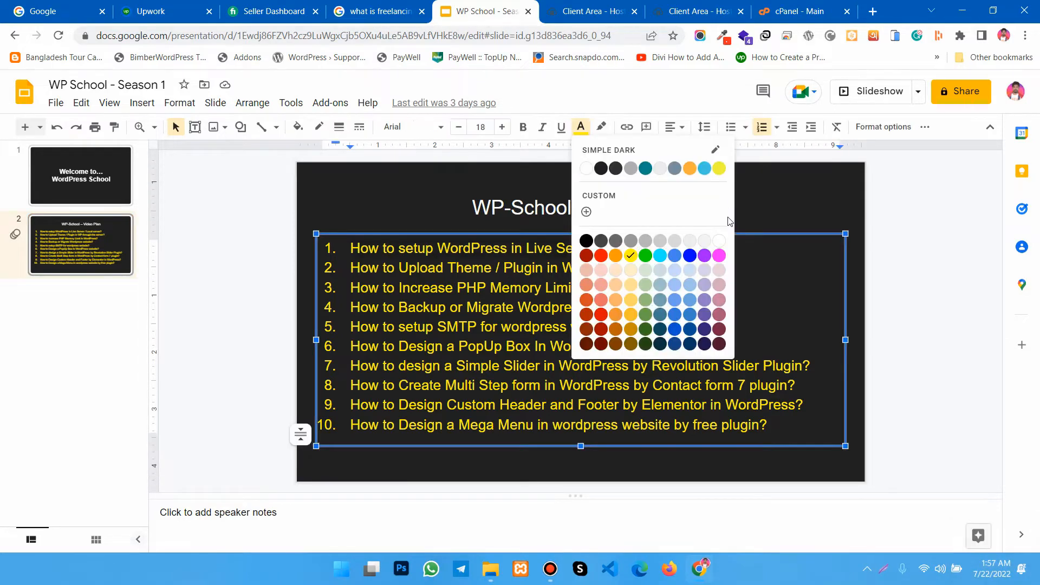
left_click(722, 242)
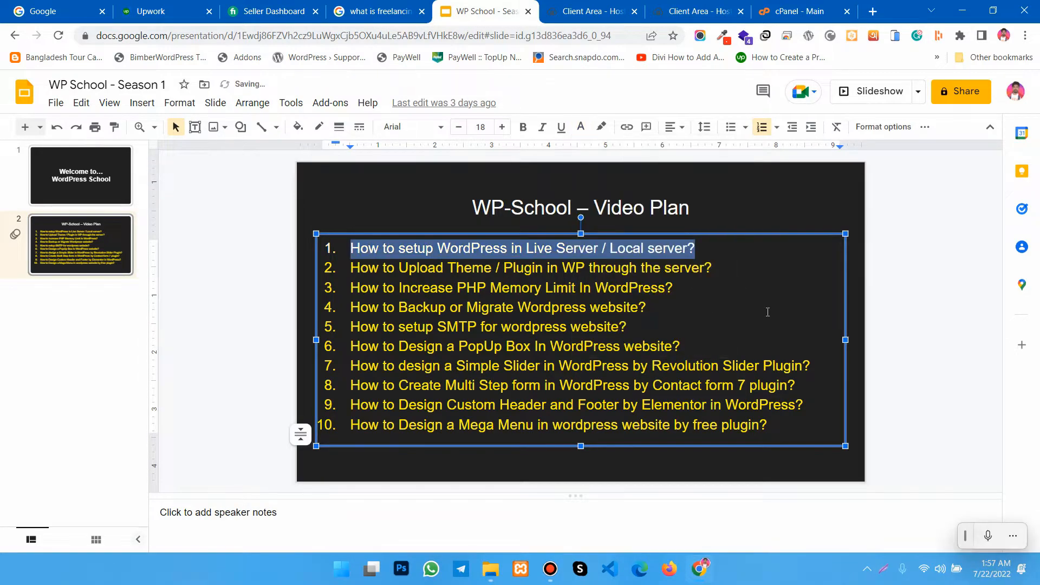
key("Right")
- Return to cPanel and look over its Files, Databases, Domains and Metrics tool sections
left_click(780, 10)
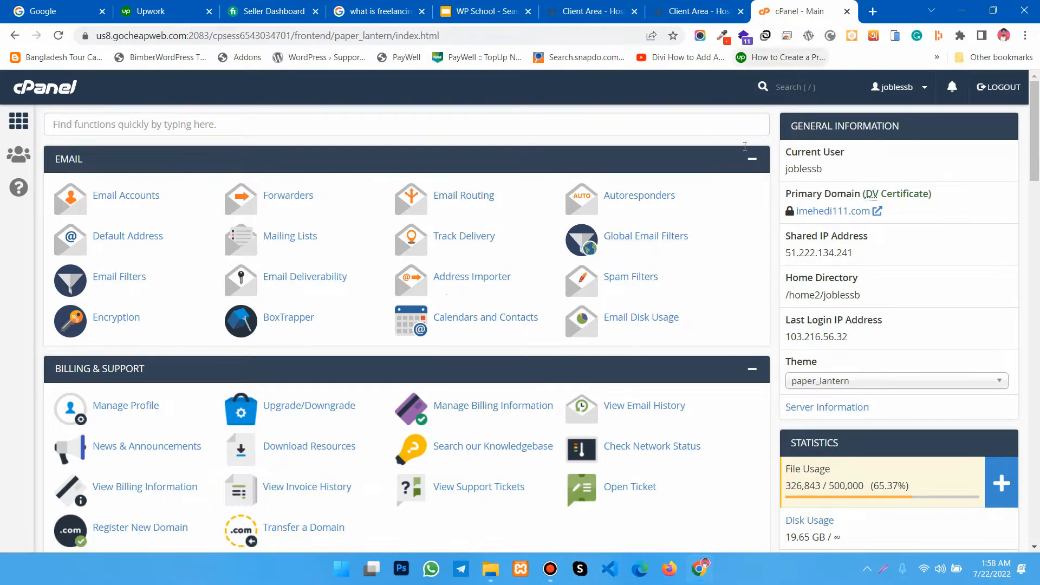
scroll(622, 350, "down", 10)
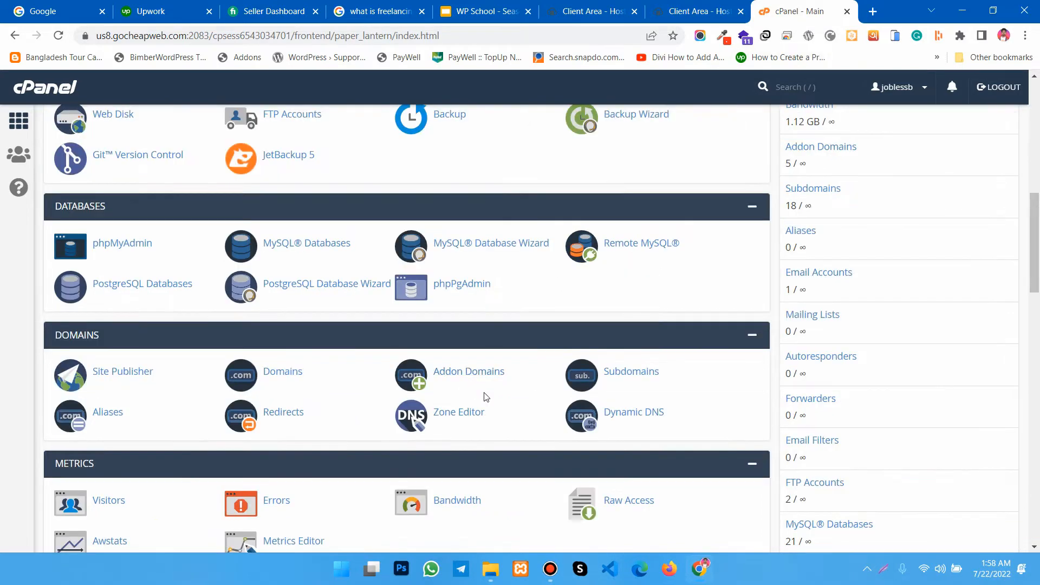
scroll(523, 420, "up", 2)
scroll(525, 424, "down", 3)
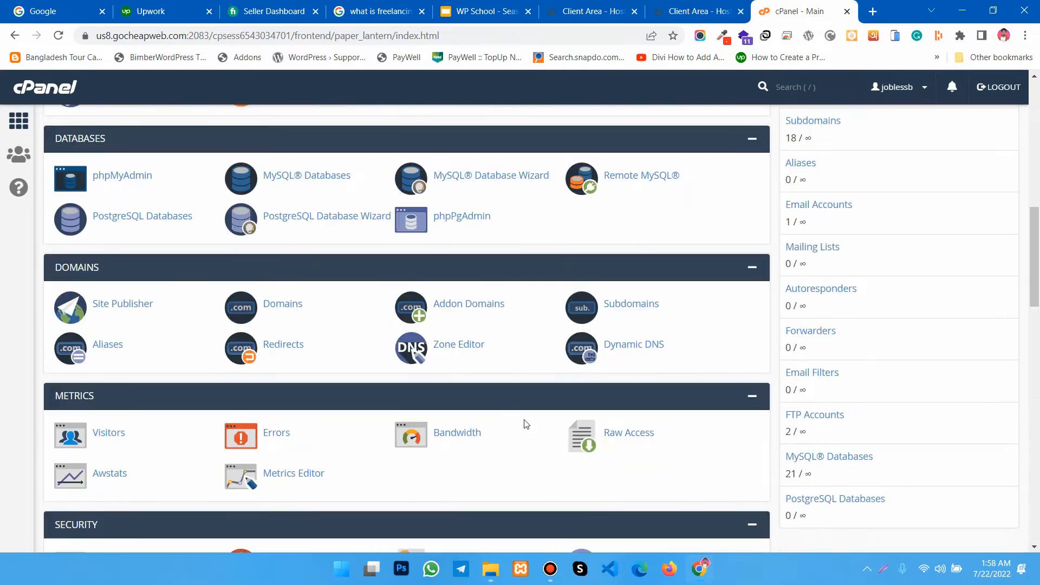
scroll(528, 428, "up", 5)
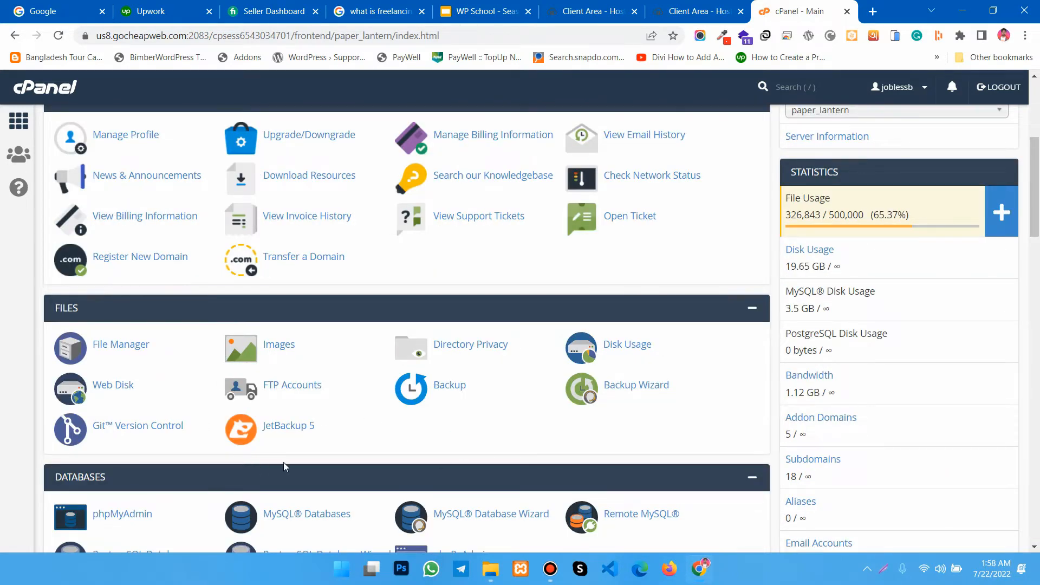
scroll(495, 437, "down", 1)
scroll(495, 434, "up", 3)
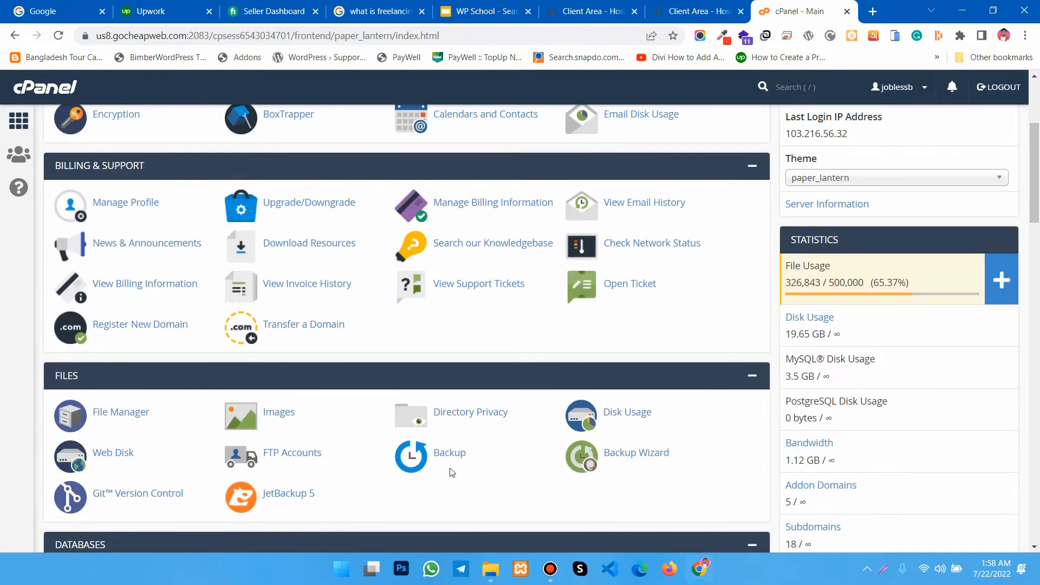
scroll(452, 472, "down", 3)
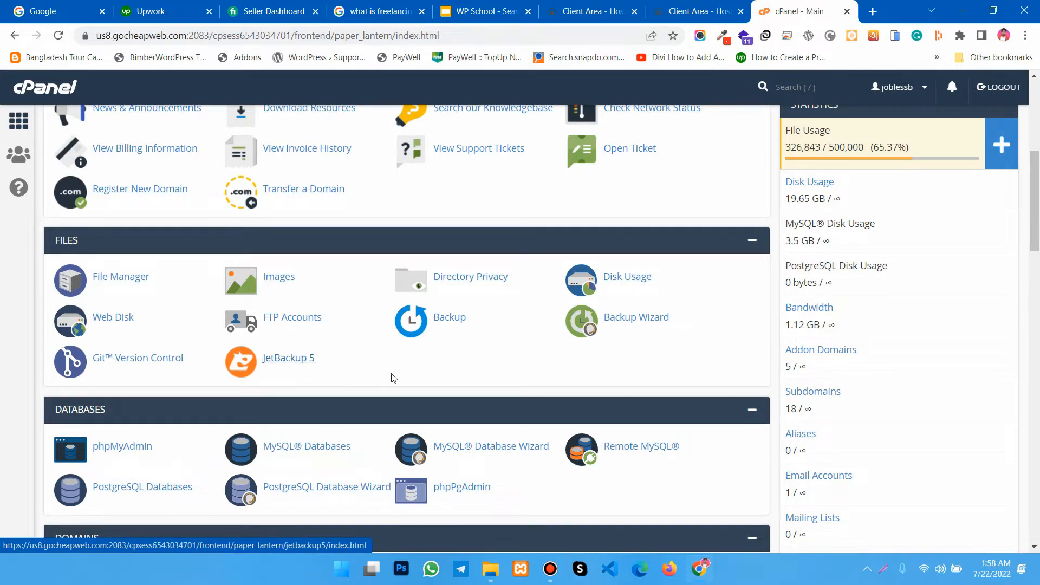
scroll(383, 376, "up", 6)
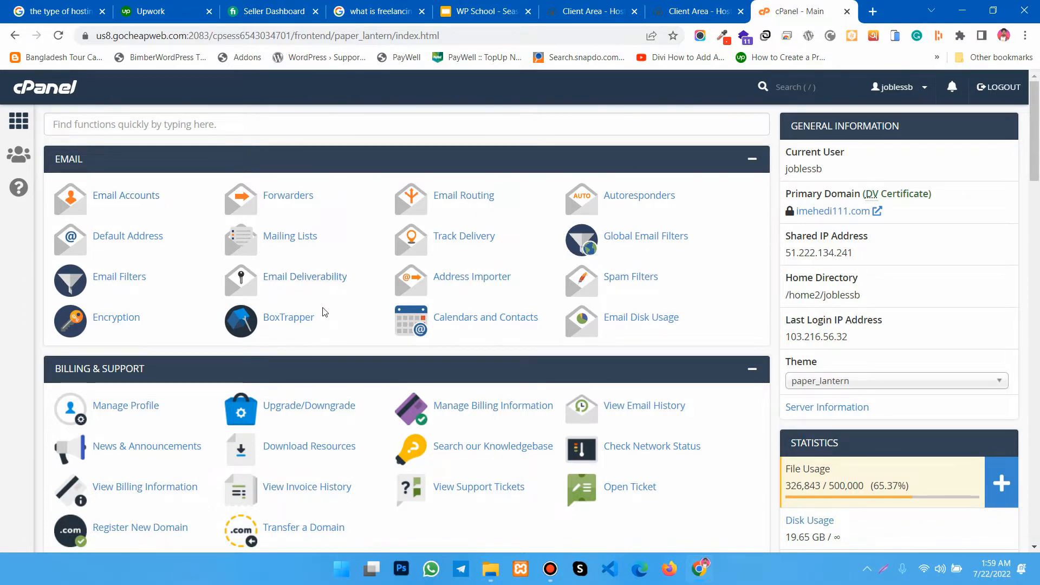
- Open the WordPress script from the Softaculous Apps Installer section of cPanel
scroll(225, 304, "down", 3)
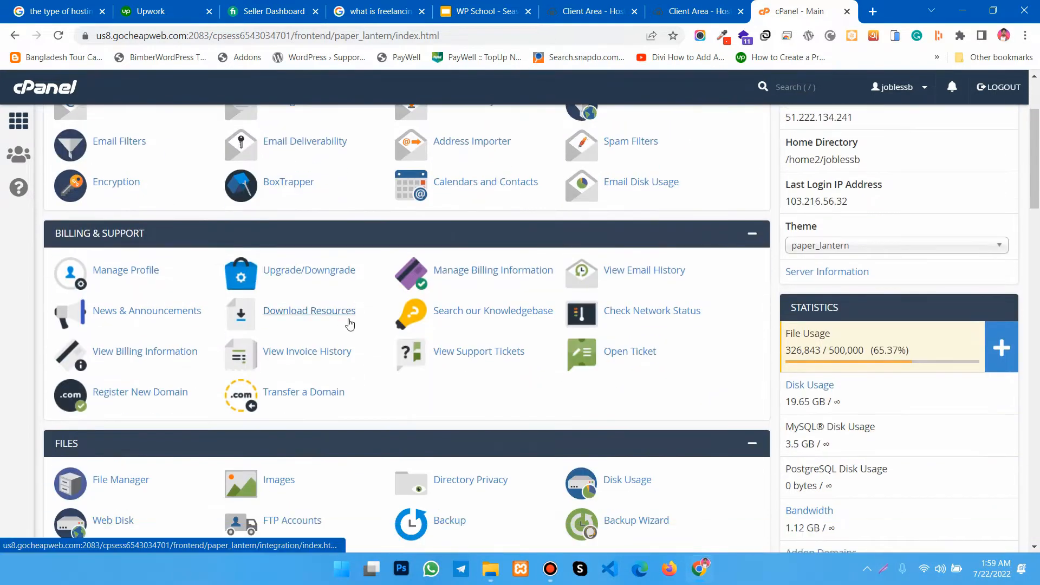
scroll(350, 323, "down", 3)
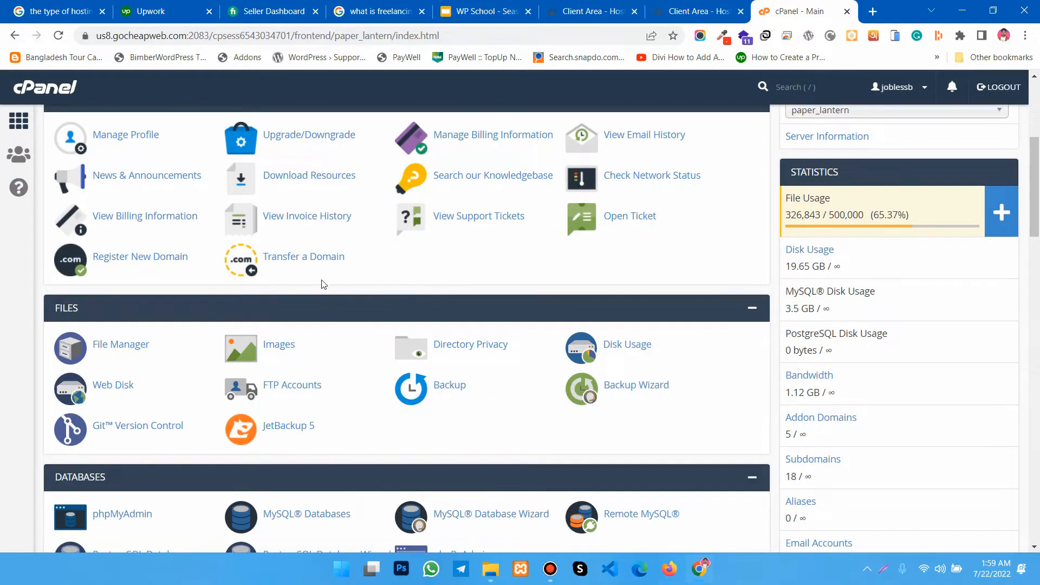
scroll(366, 303, "down", 3)
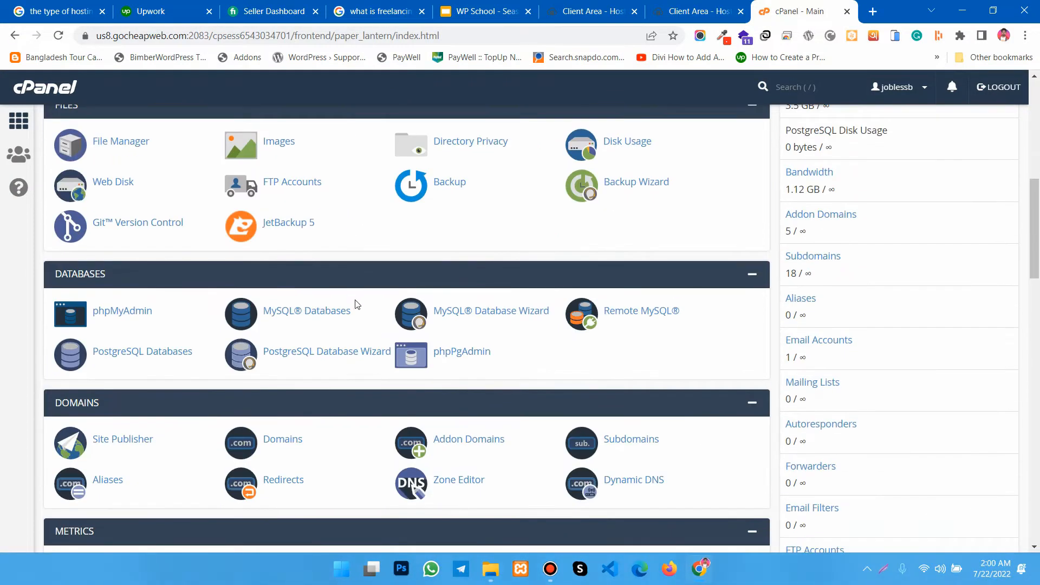
scroll(352, 274, "down", 4)
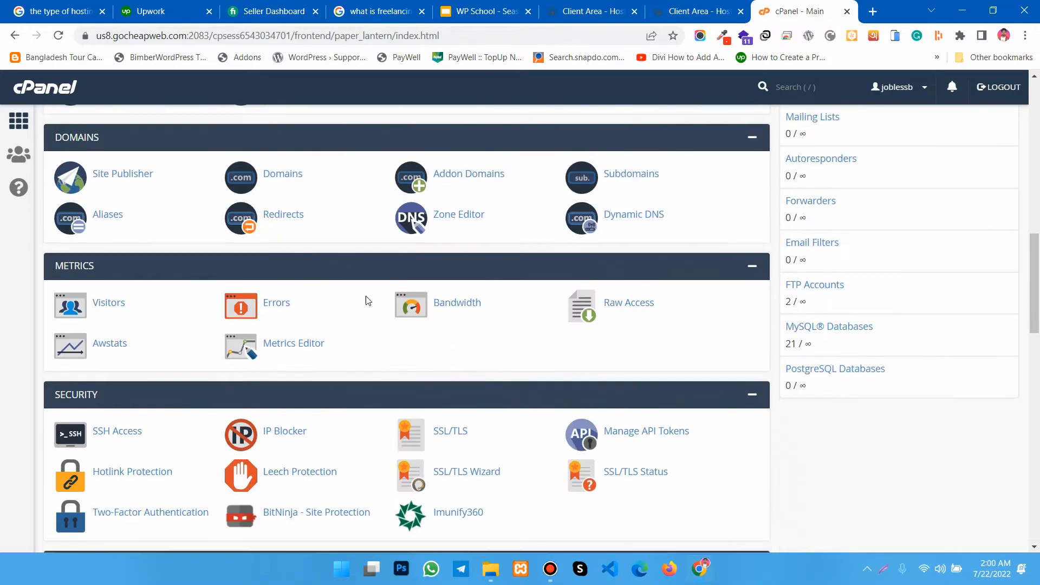
scroll(355, 320, "down", 3)
scroll(366, 325, "down", 6)
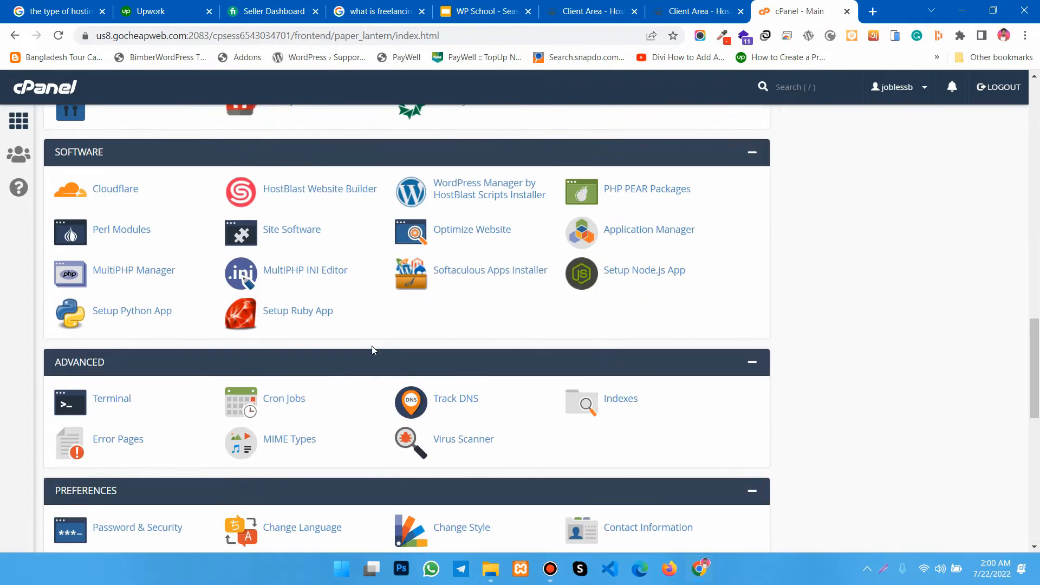
scroll(368, 345, "down", 6)
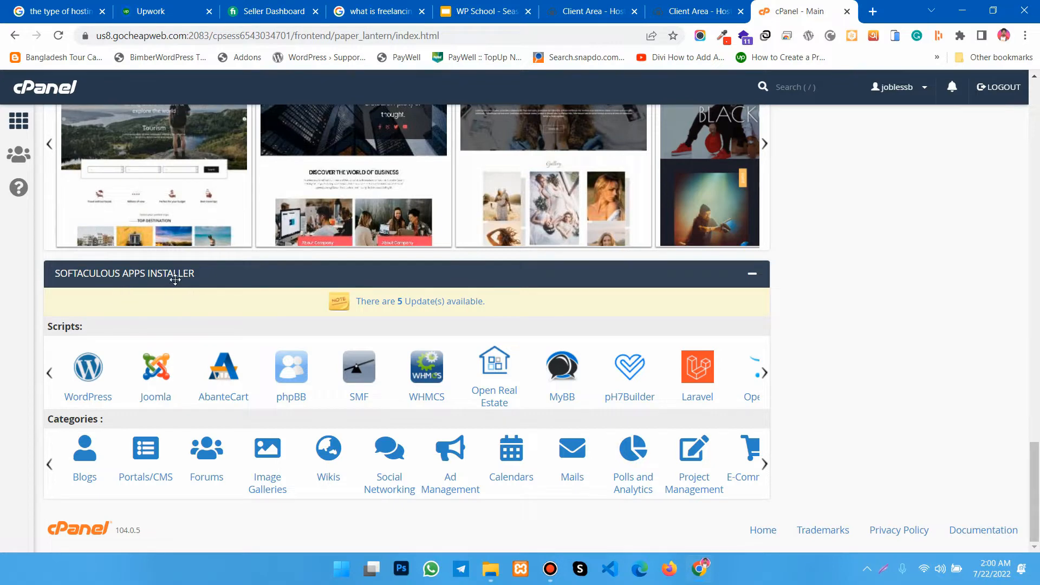
left_click(92, 404)
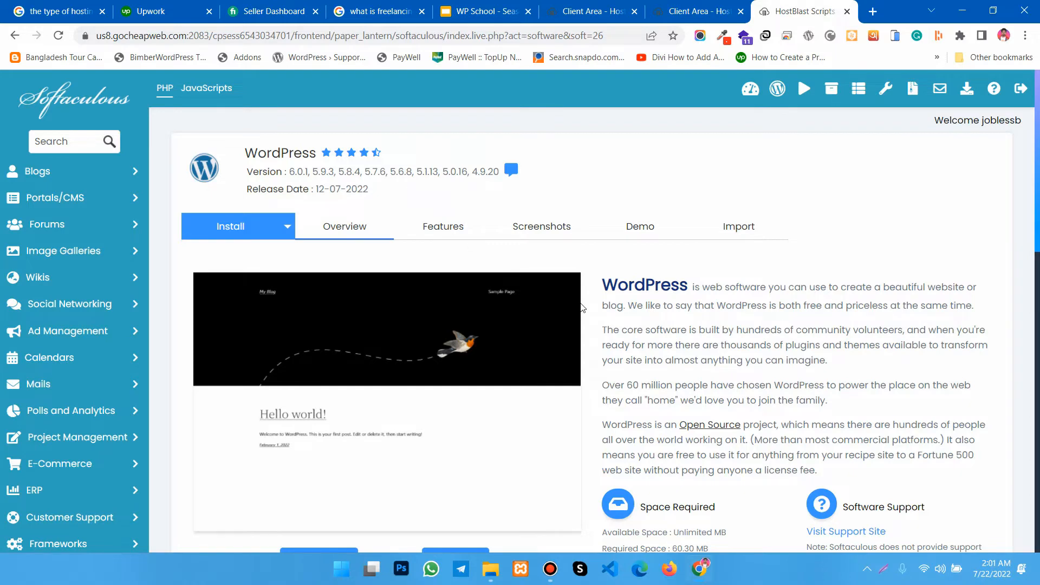
- Review the WordPress overview and the list of current installations in Softaculous
scroll(582, 307, "down", 3)
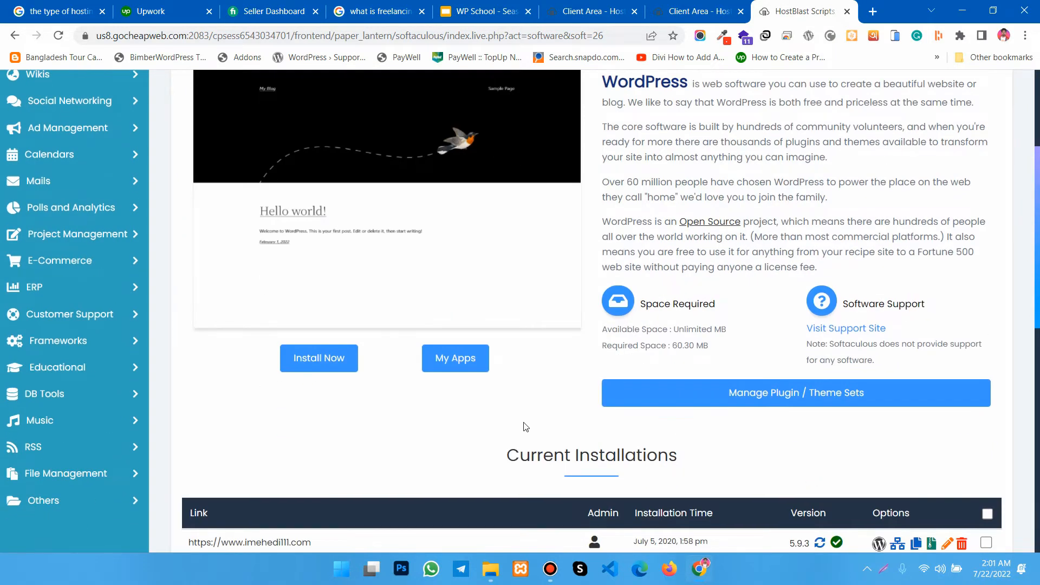
scroll(618, 379, "up", 3)
scroll(532, 406, "down", 5)
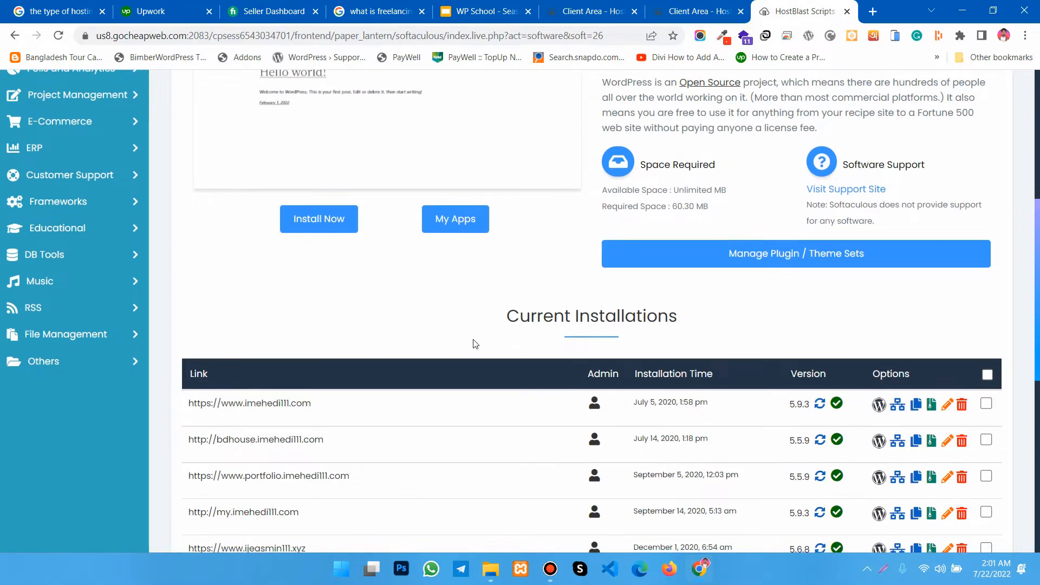
scroll(471, 344, "down", 6)
scroll(330, 372, "up", 4)
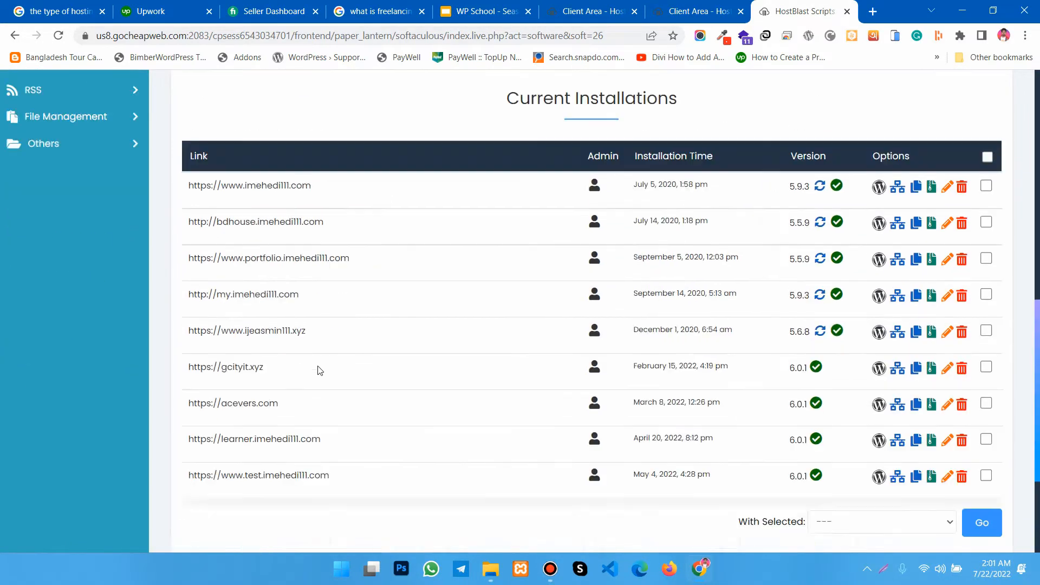
scroll(349, 375, "up", 7)
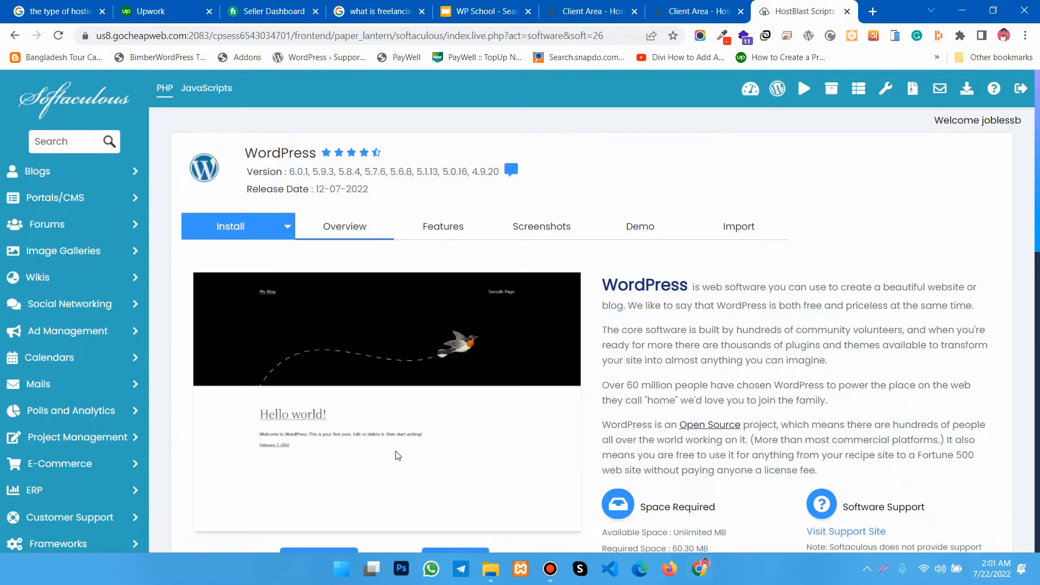
scroll(427, 401, "down", 1)
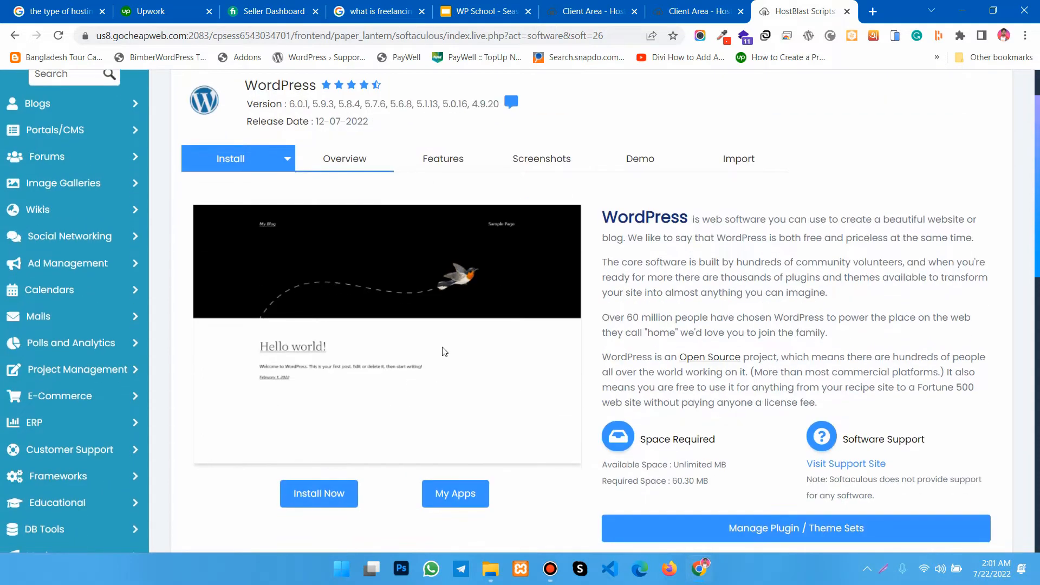
scroll(442, 351, "down", 1)
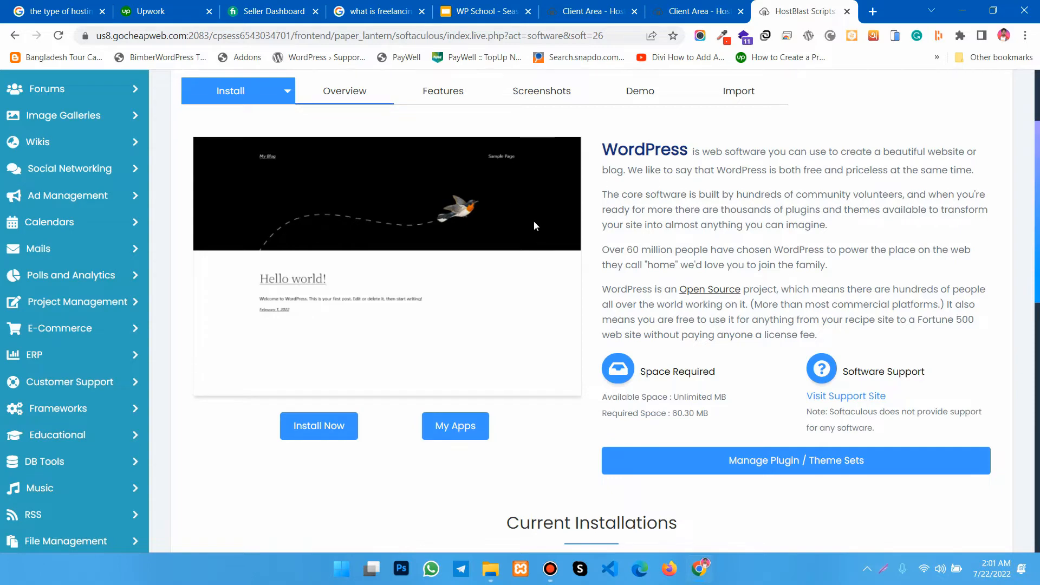
scroll(534, 226, "up", 2)
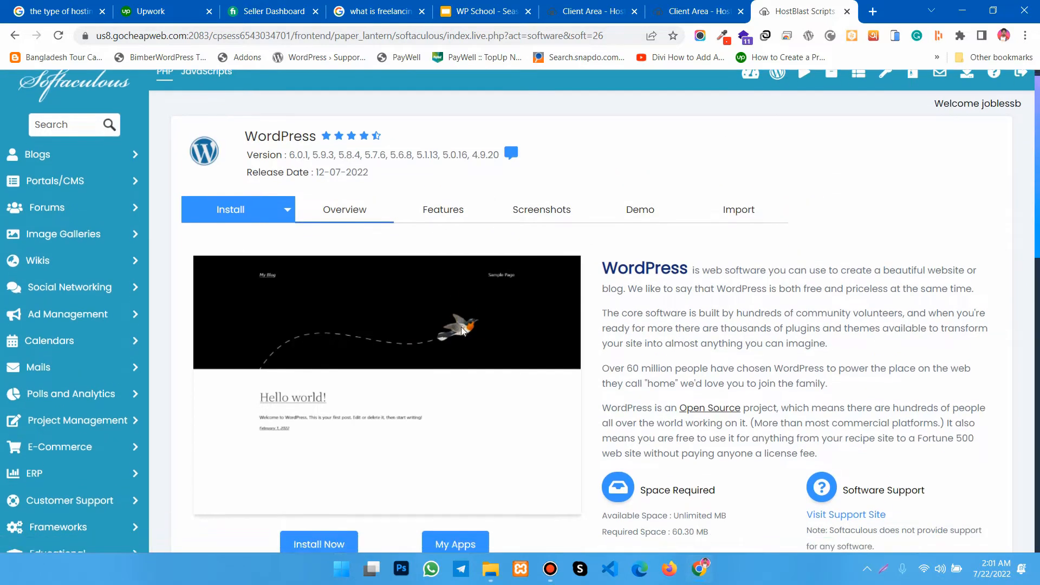
scroll(461, 327, "down", 4)
left_click(314, 297)
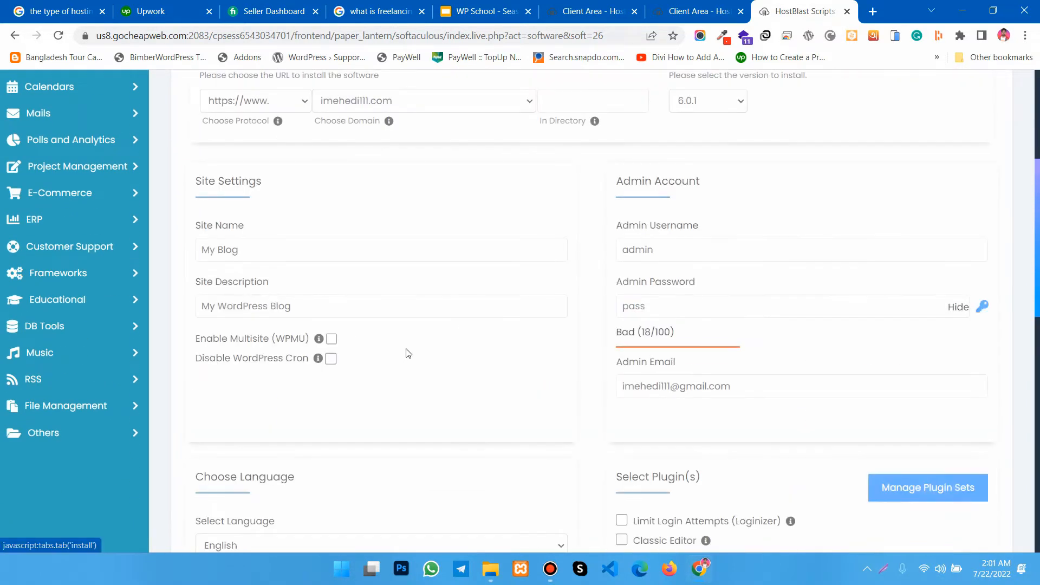
scroll(473, 355, "up", 3)
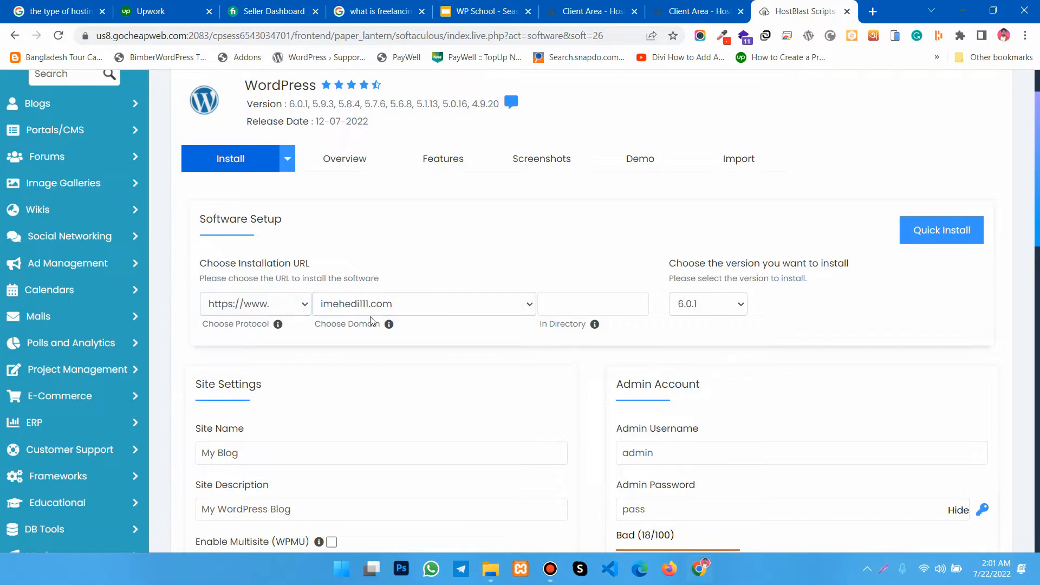
left_click(233, 307)
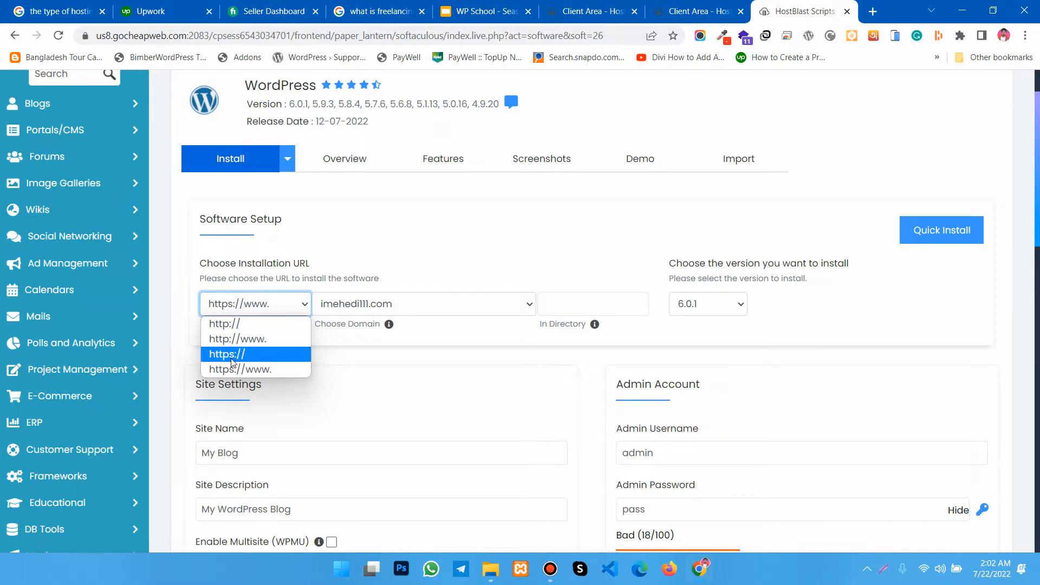
left_click(231, 355)
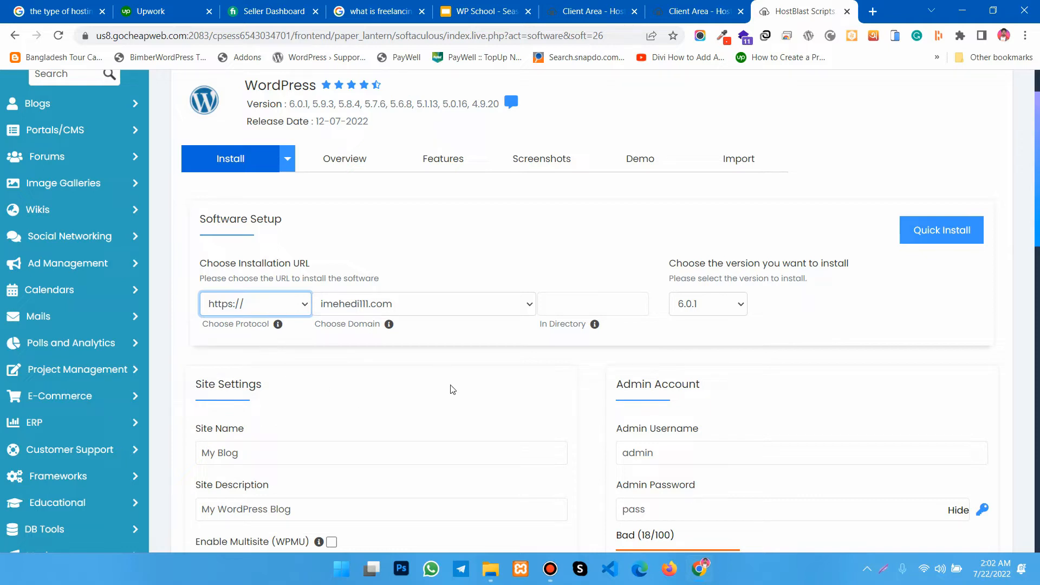
- Choose live.gcityit.xyz as the domain for the WordPress installation
left_click(421, 308)
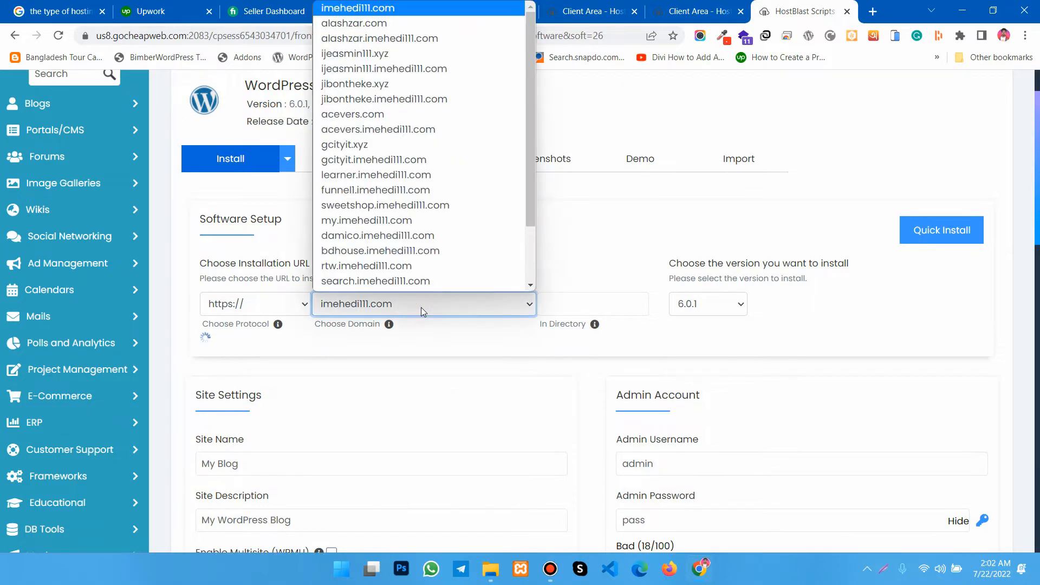
scroll(422, 265, "down", 1)
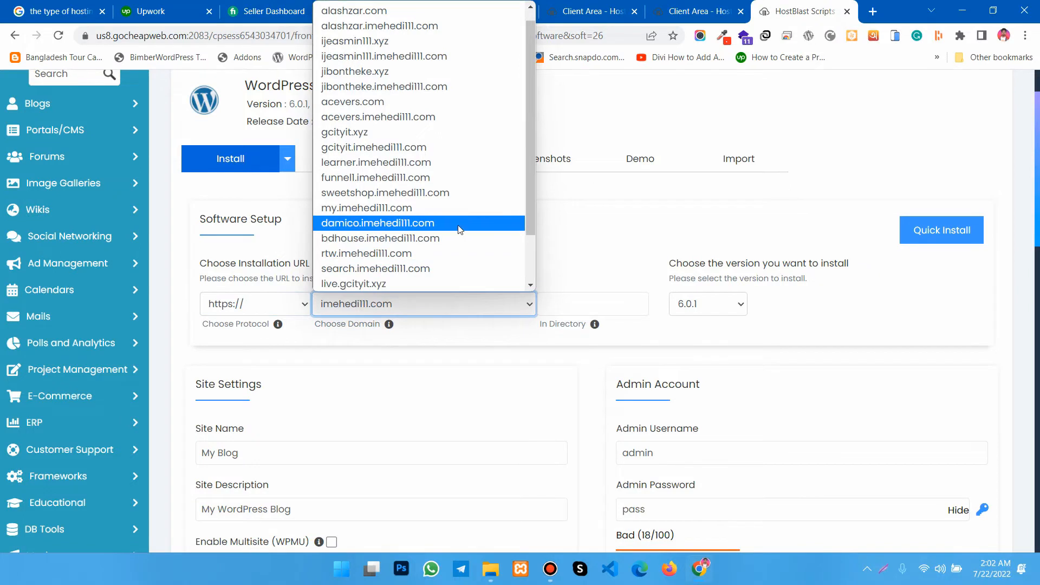
scroll(448, 216, "up", 1)
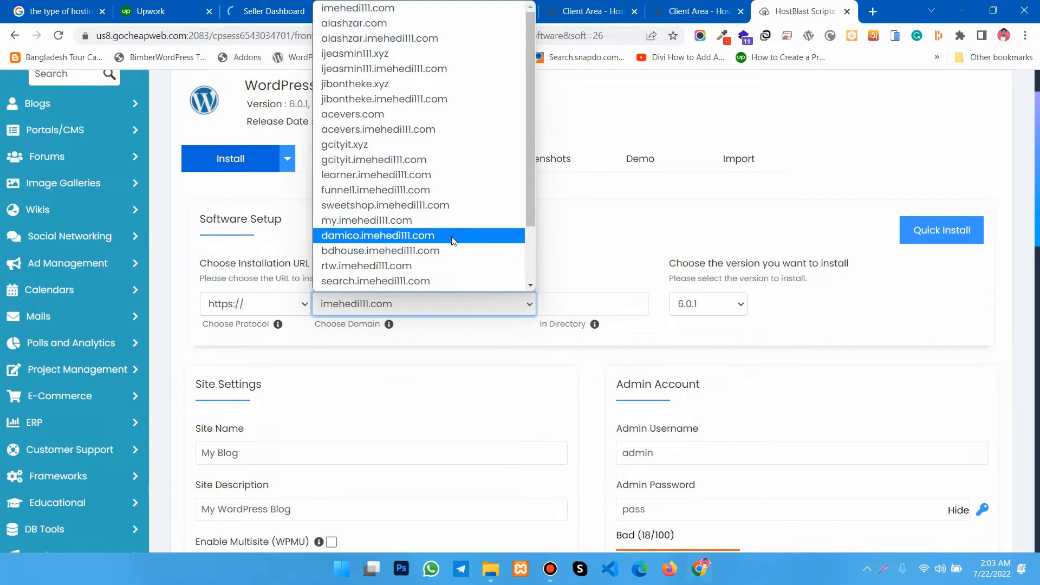
scroll(458, 242, "down", 2)
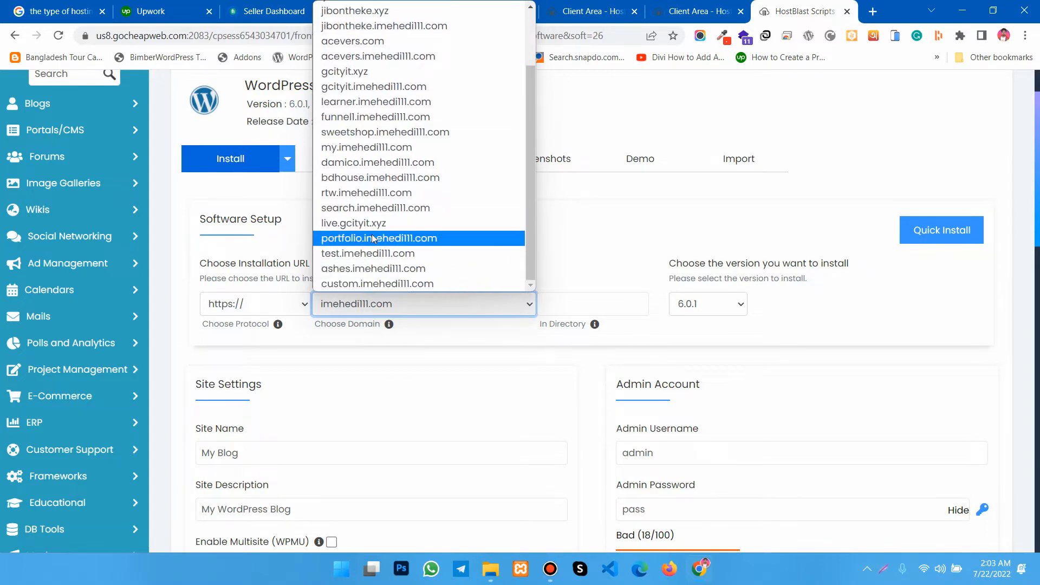
scroll(410, 242, "up", 2)
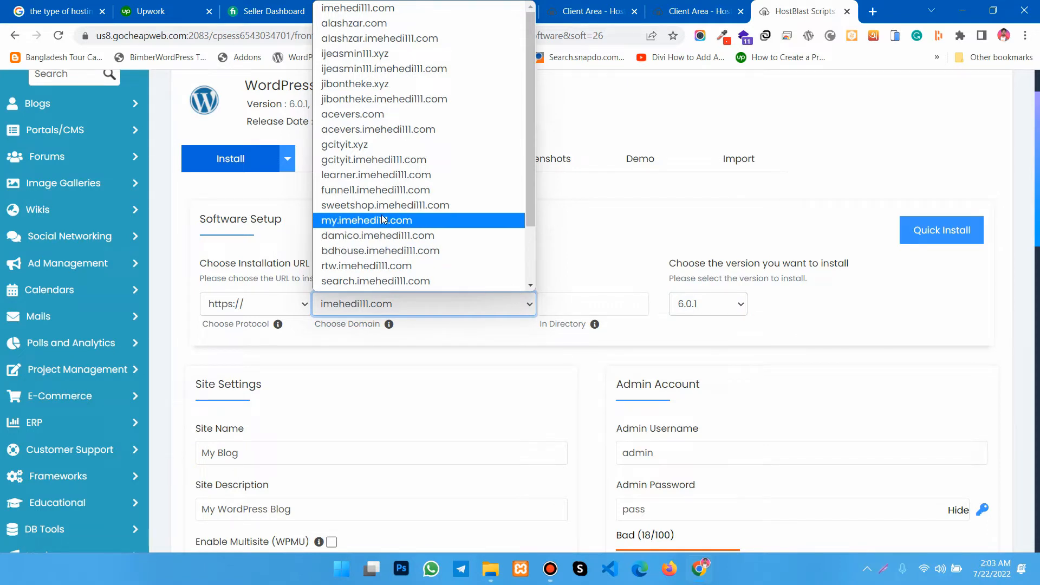
scroll(381, 219, "down", 2)
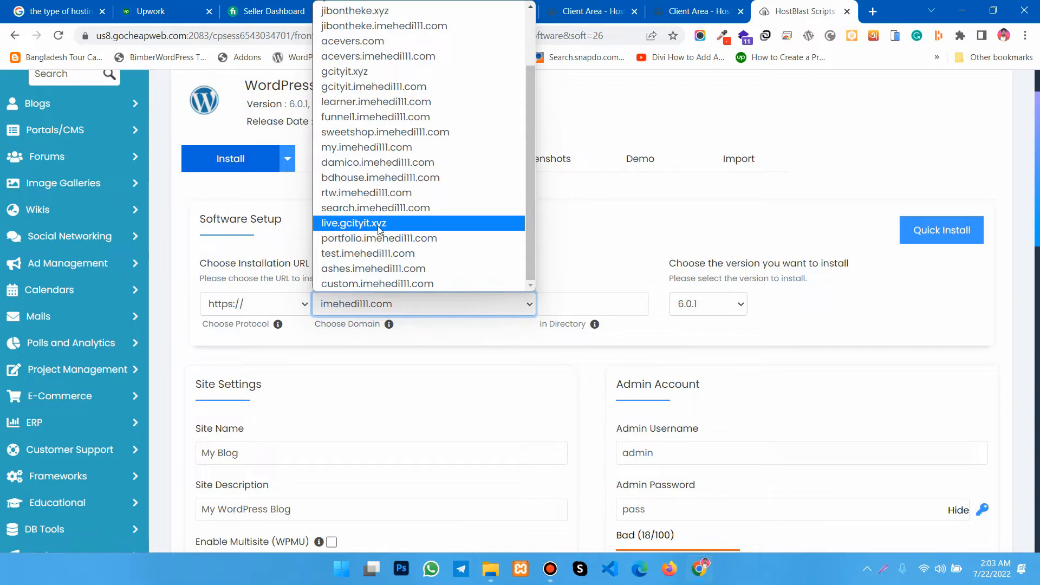
left_click(356, 227)
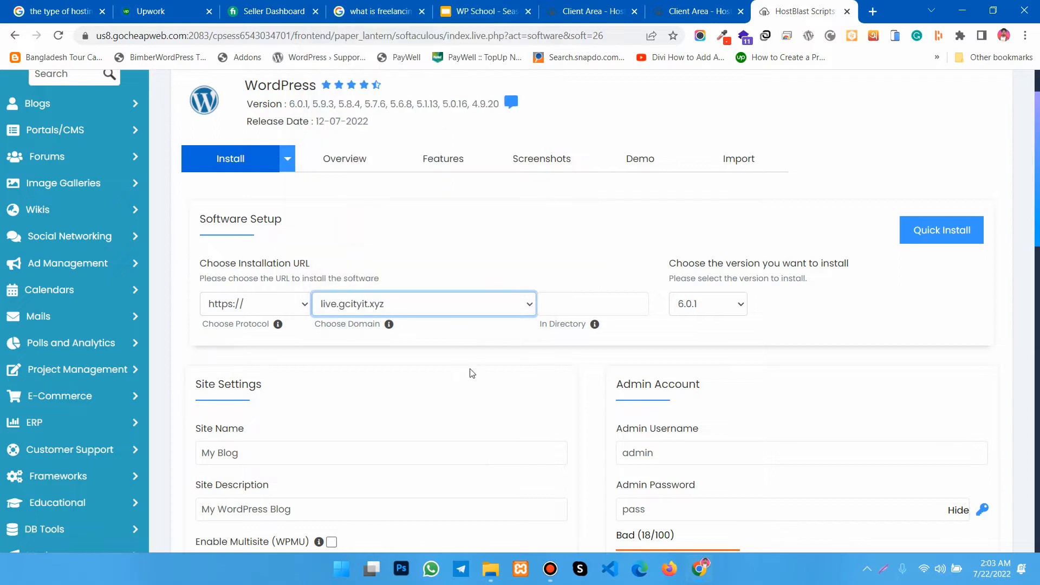
left_click(580, 307)
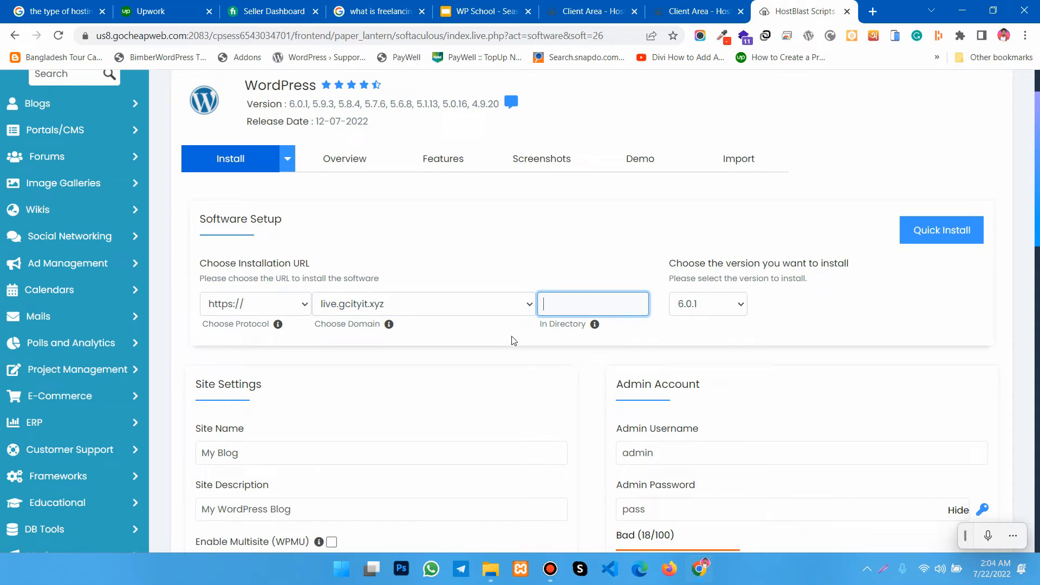
type("wp")
key("BackSpace")
key("BackSpace")
left_click(683, 336)
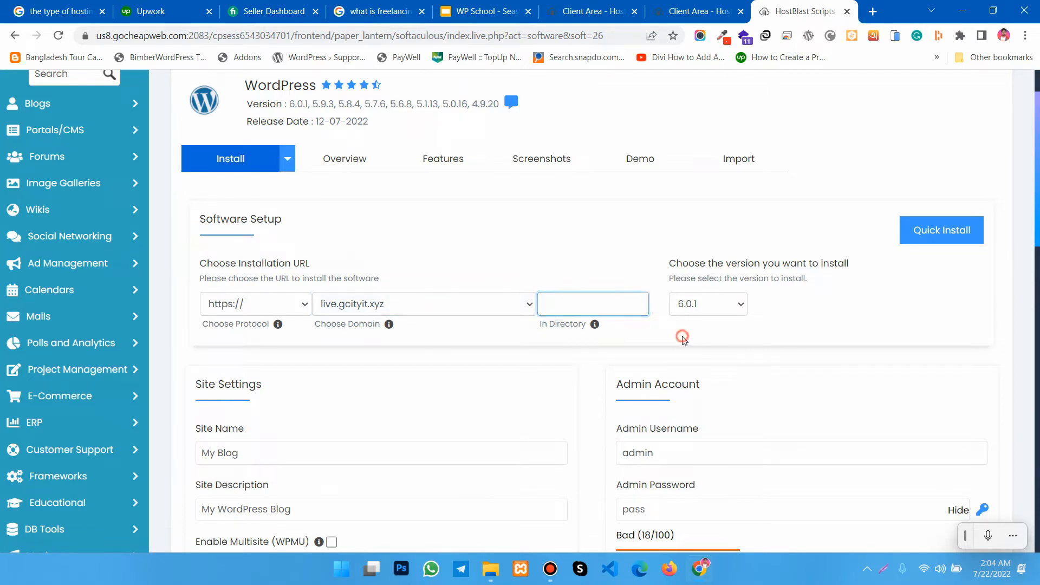
- Review the WordPress versions offered for installation without changing the selection
left_click(712, 311)
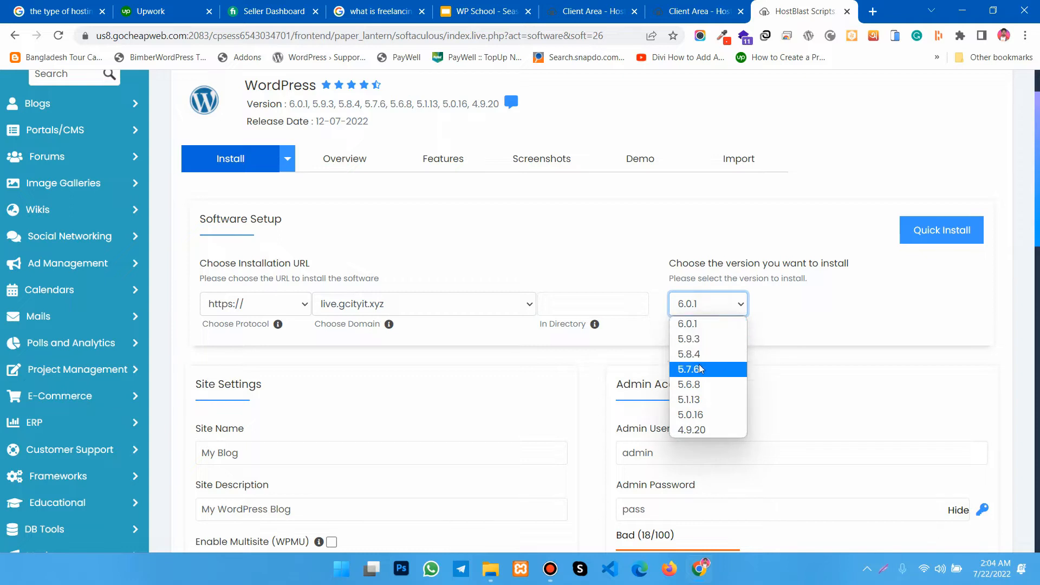
left_click(822, 320)
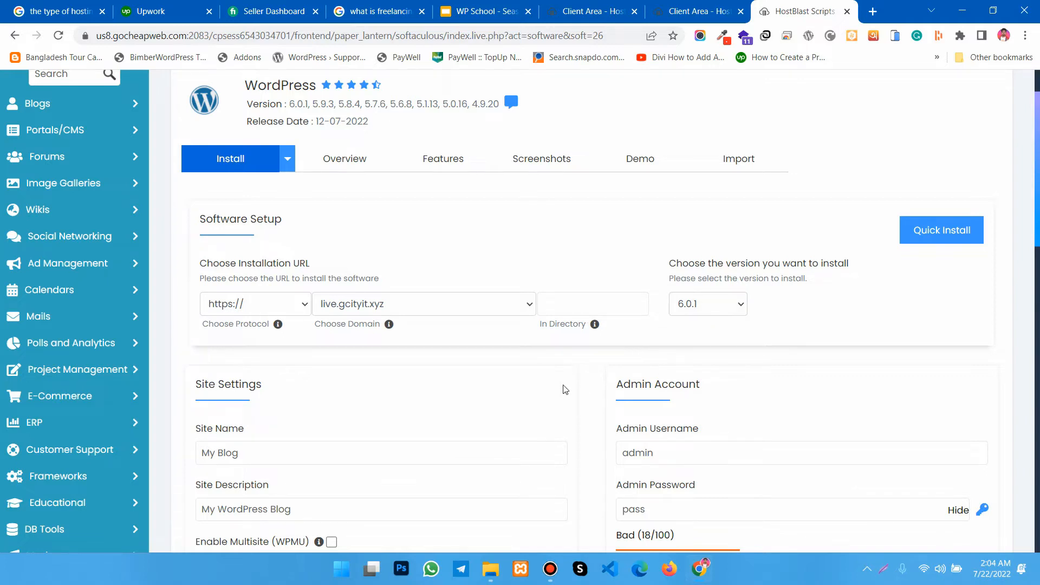
- Replace the default admin password with a randomly generated one in the Admin Account settings
scroll(562, 385, "down", 2)
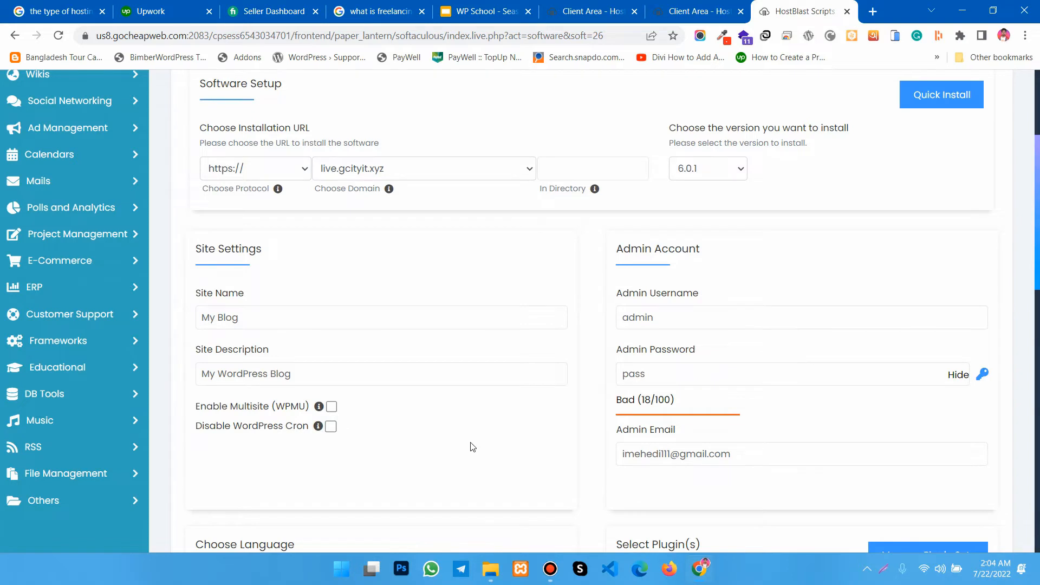
scroll(470, 447, "down", 1)
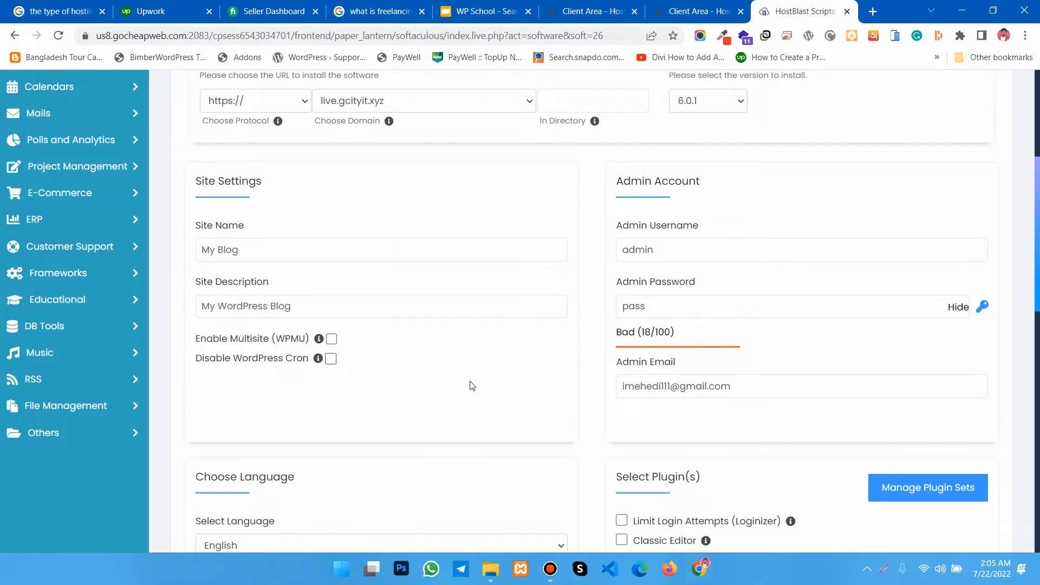
left_click(668, 307)
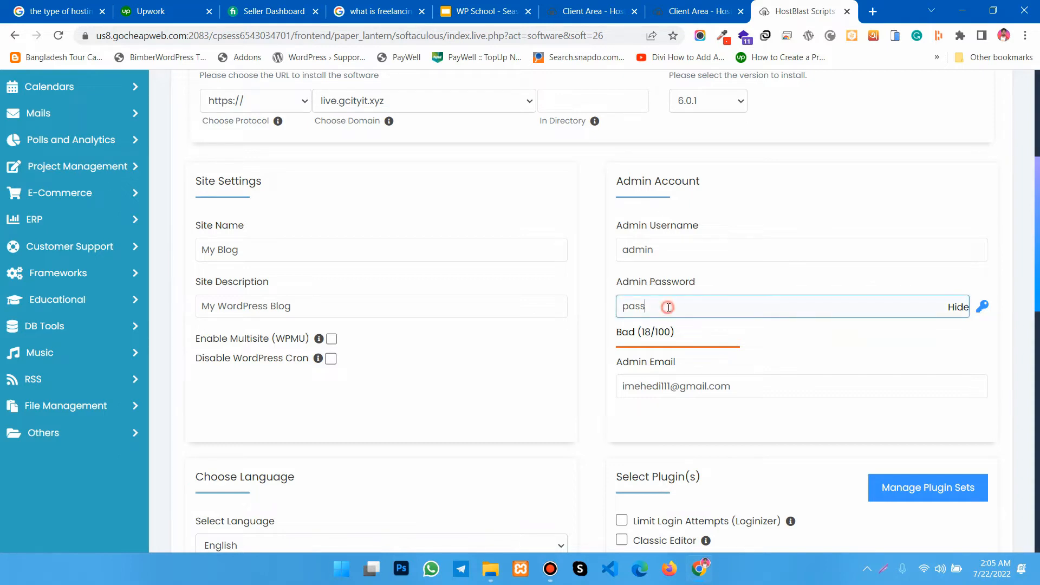
double_click(668, 307)
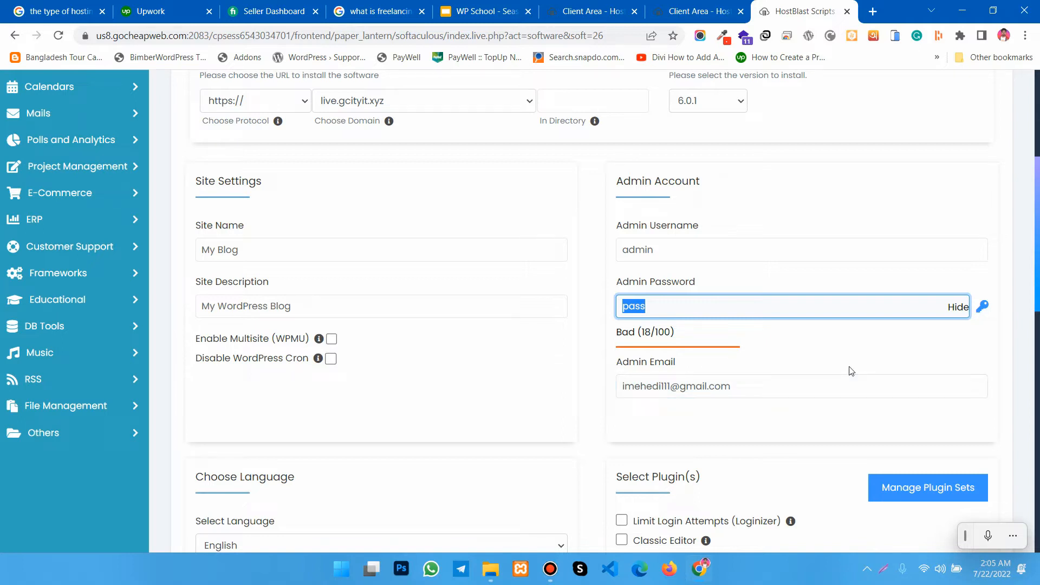
left_click(983, 305)
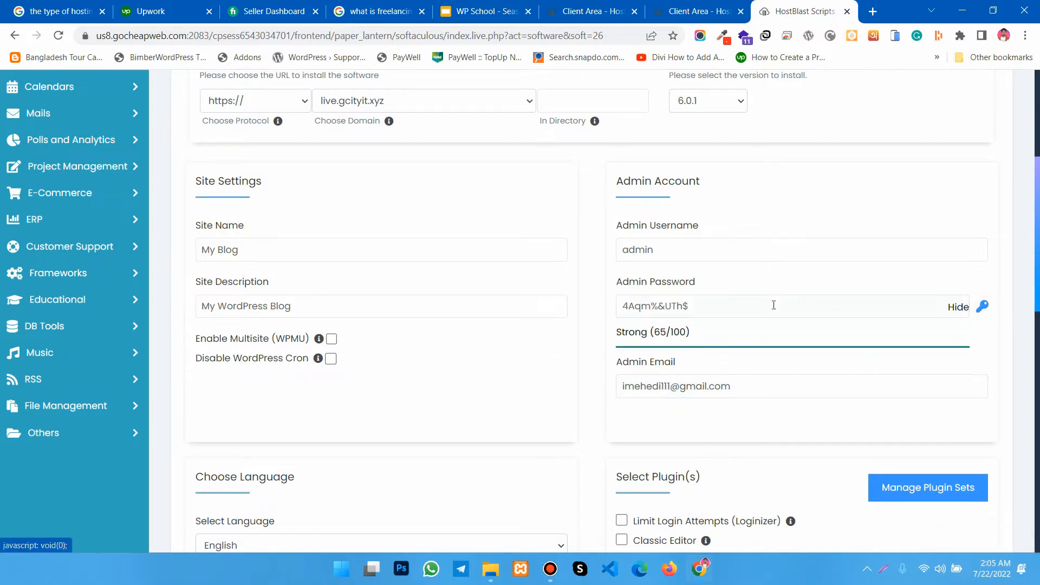
- Copy the generated admin password and check the admin username in the Admin Account settings
triple_click(709, 305)
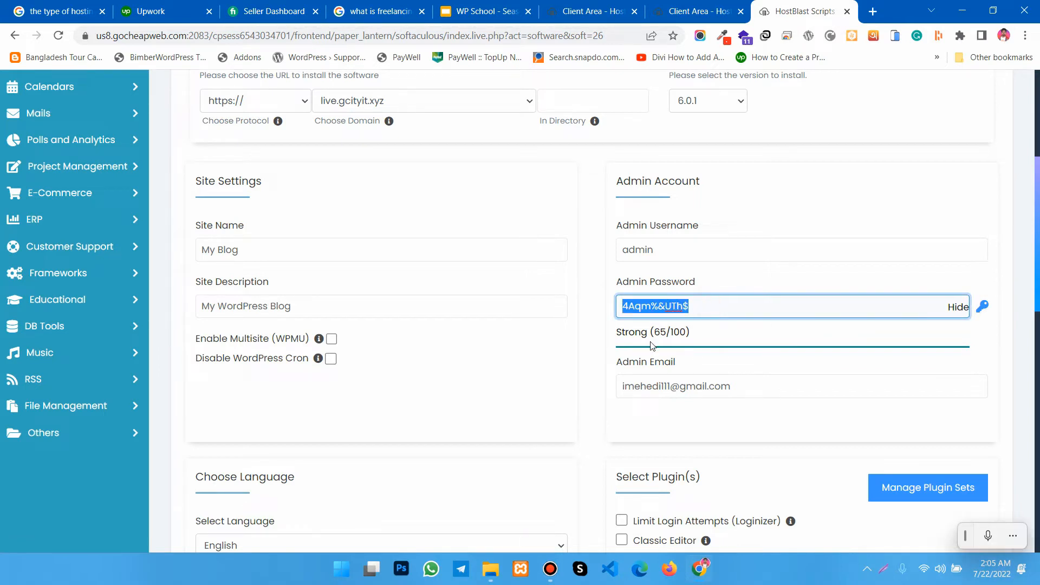
left_click(597, 329)
left_click(666, 311)
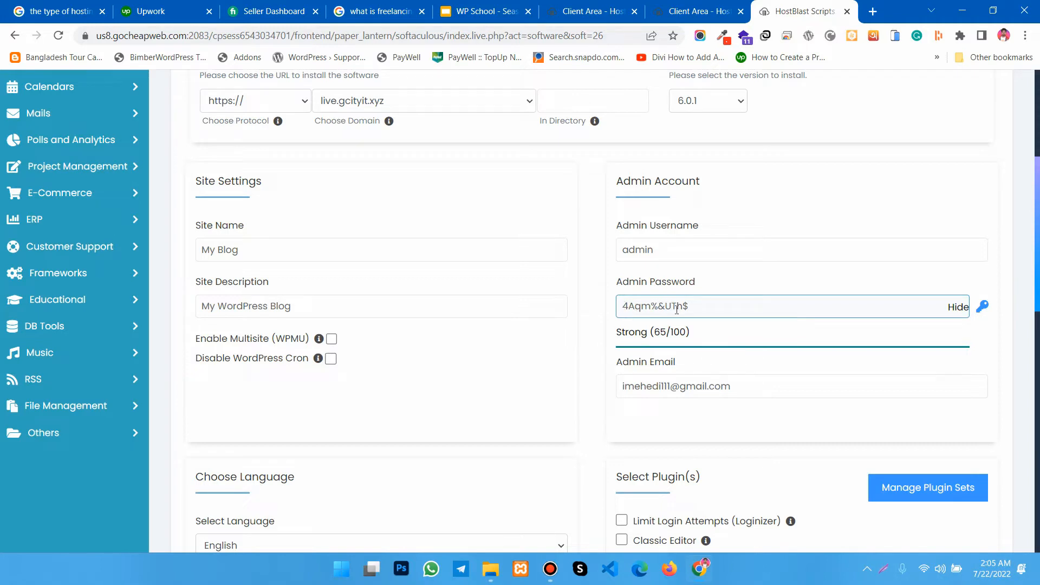
left_click(606, 356)
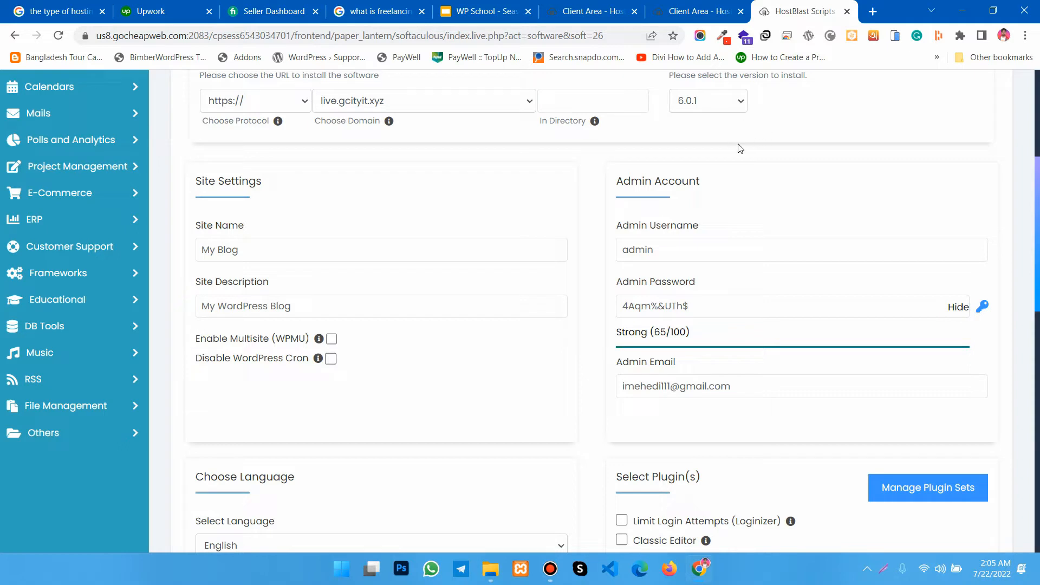
triple_click(710, 305)
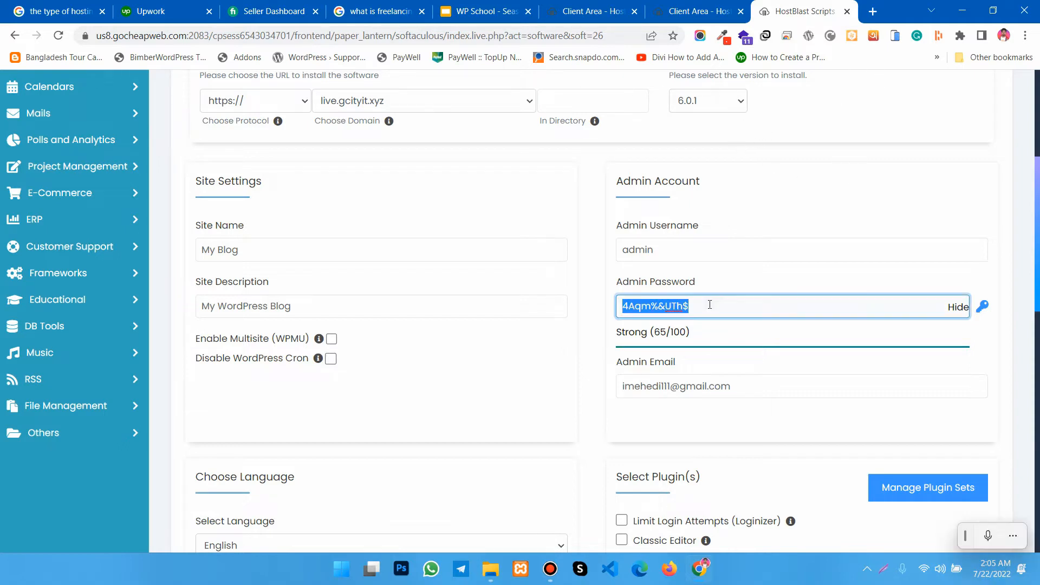
left_click(680, 249)
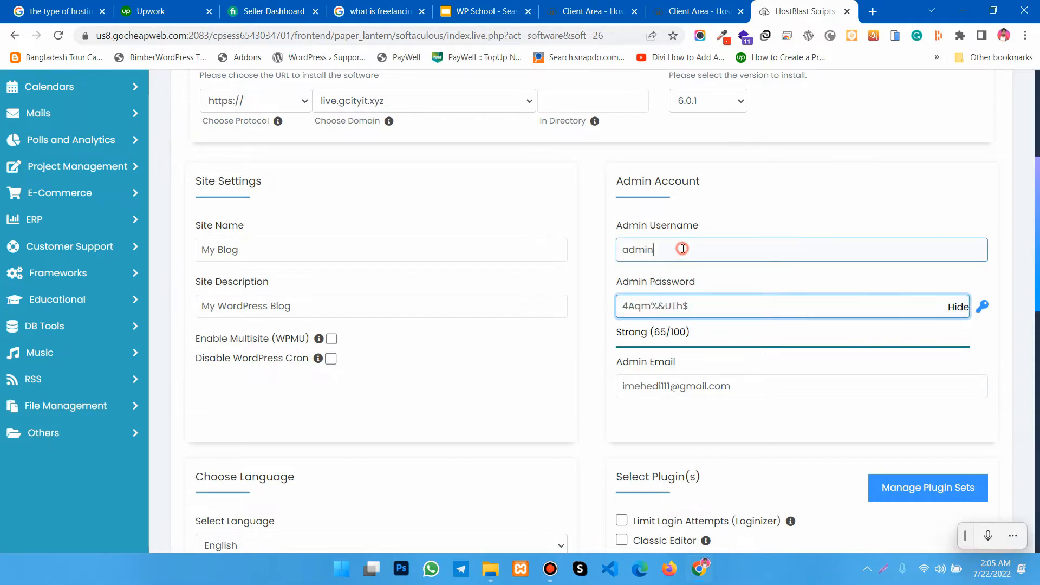
left_click(592, 275)
- Check the admin email and select the Classic Editor plugin for the installation
scroll(587, 326, "down", 2)
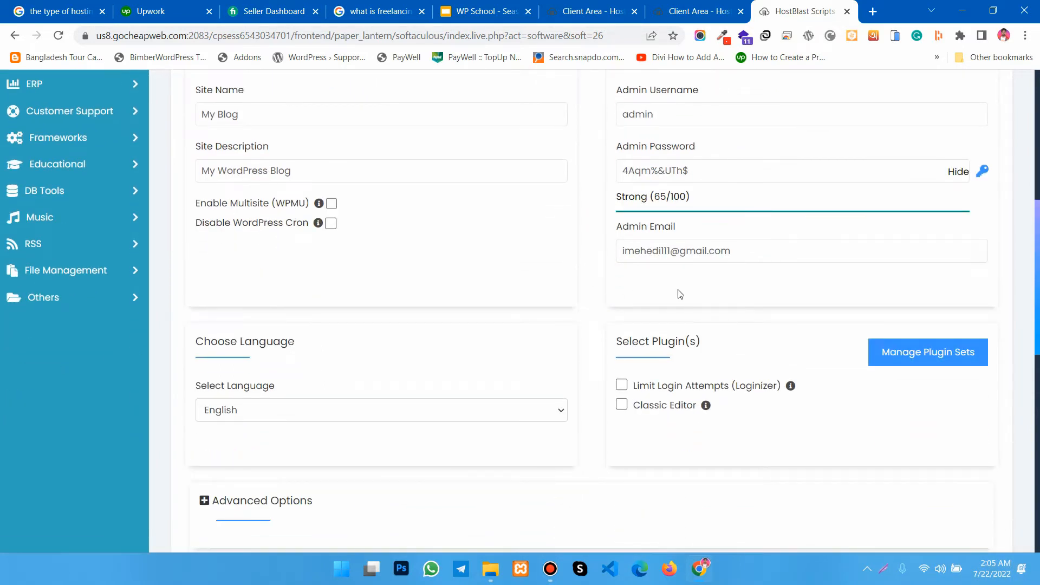
scroll(699, 296, "down", 1)
scroll(699, 296, "down", 1)
left_click(641, 186)
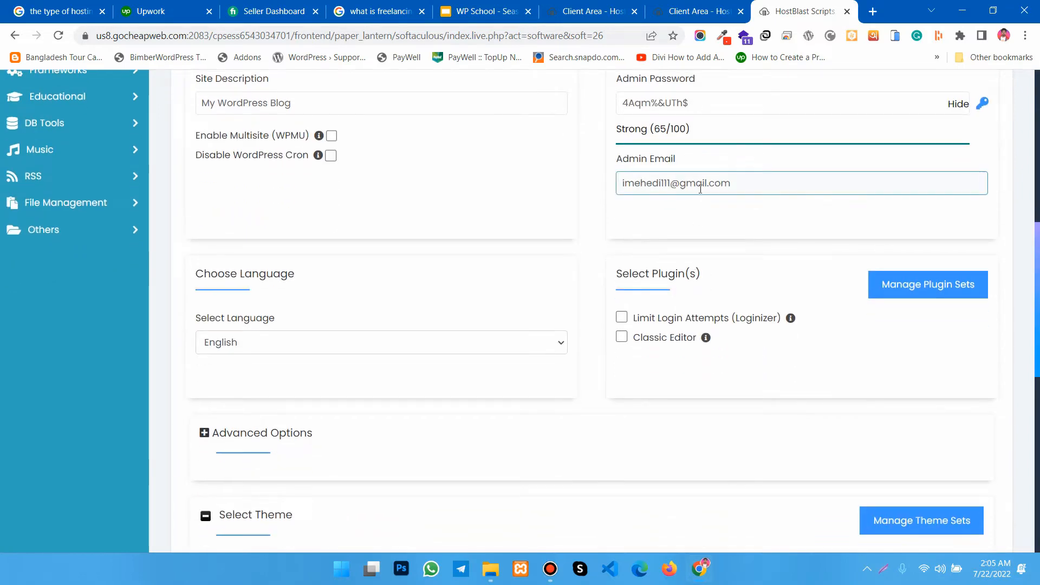
left_click(681, 227)
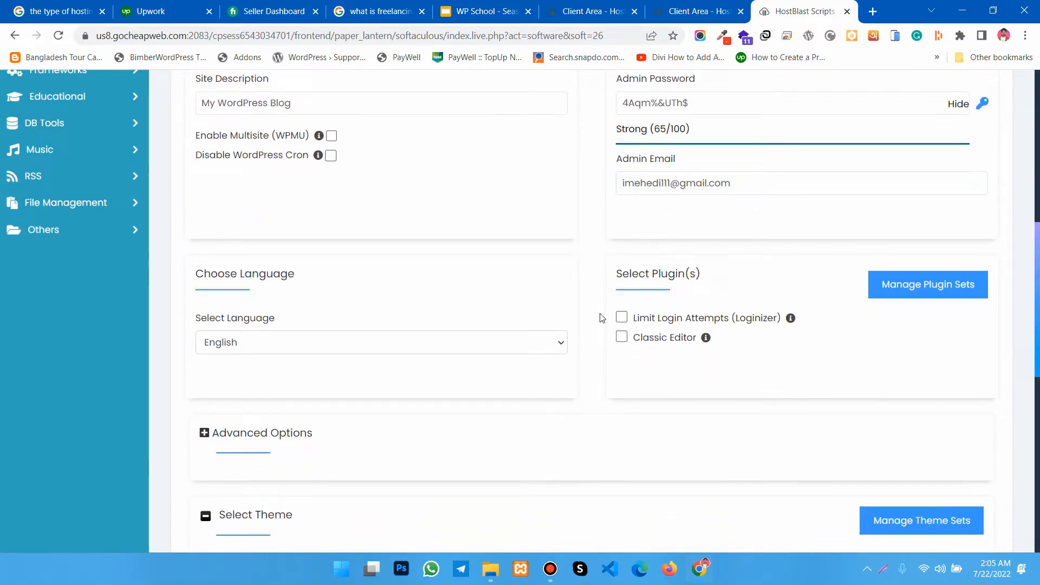
scroll(585, 351, "down", 2)
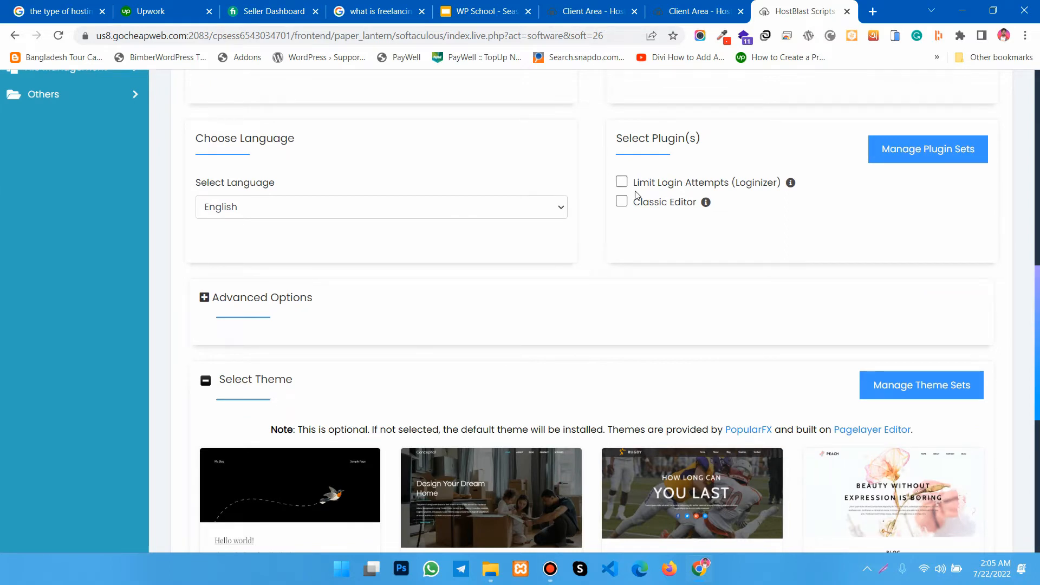
left_click(623, 202)
- Select the Twenty Twenty-Two theme for the installation and agree to use its demo images
scroll(304, 235, "down", 2)
scroll(353, 325, "down", 2)
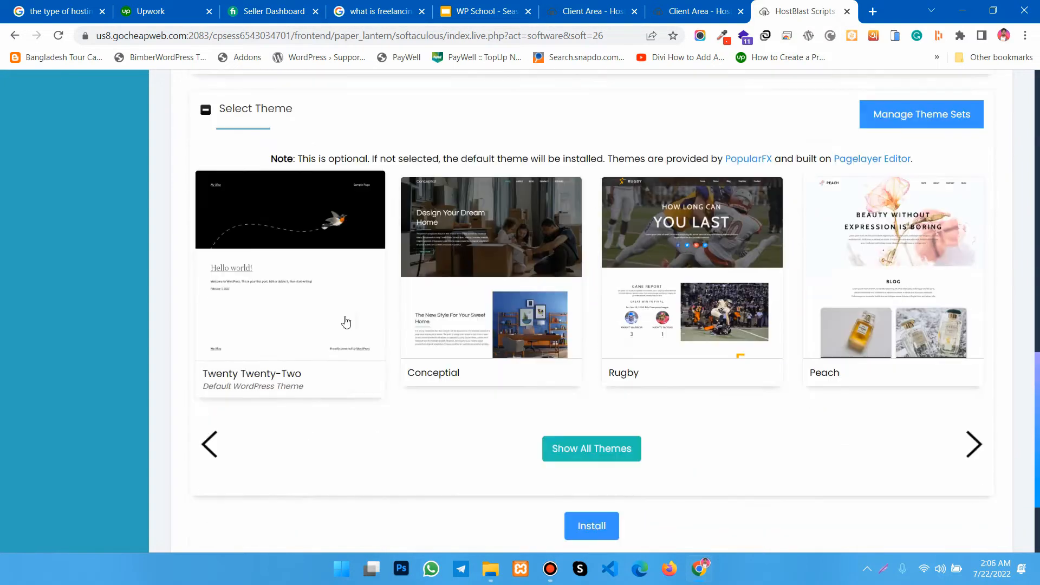
left_click(279, 294)
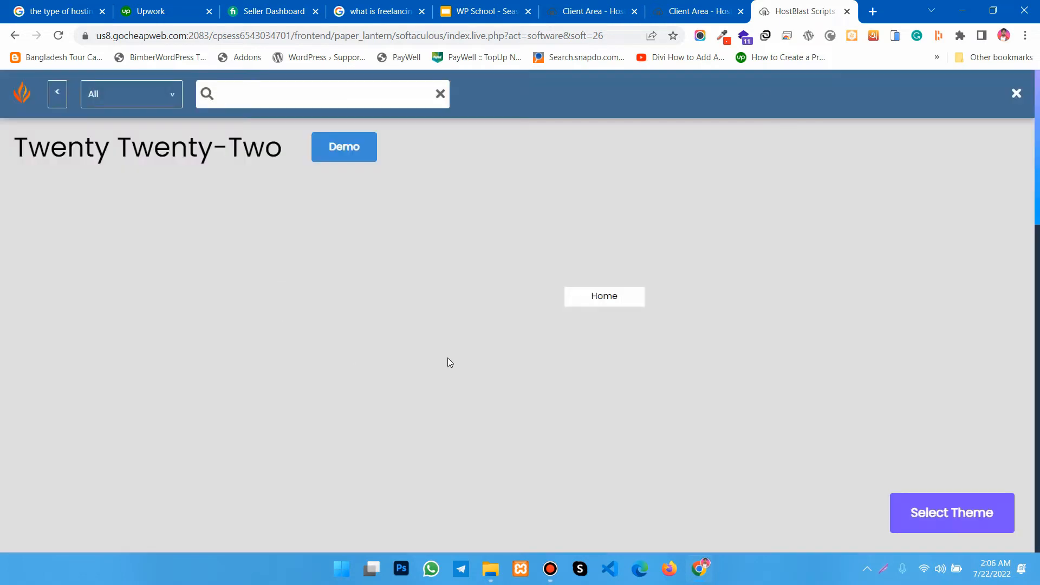
left_click(939, 505)
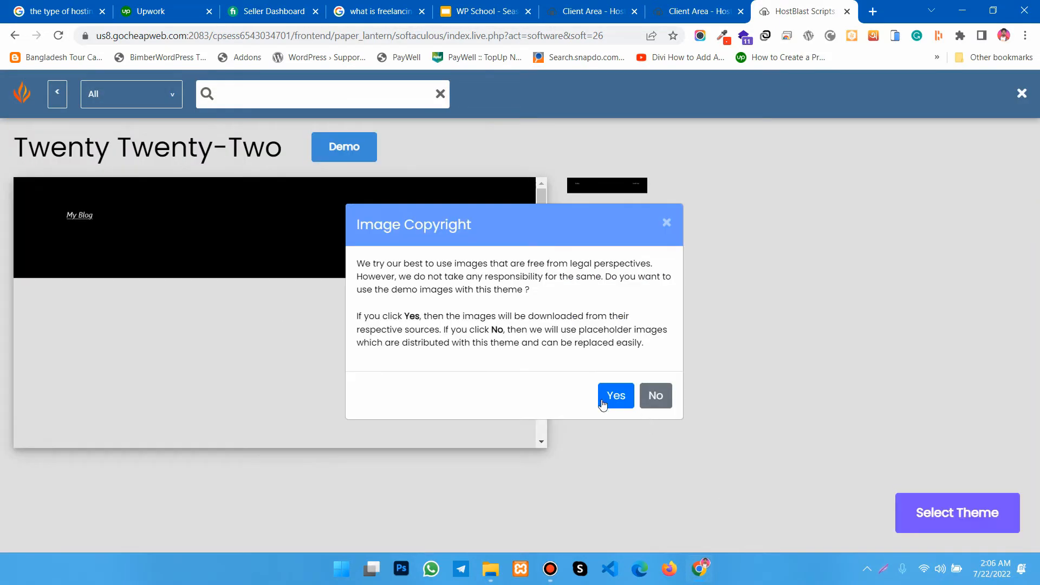
left_click(603, 404)
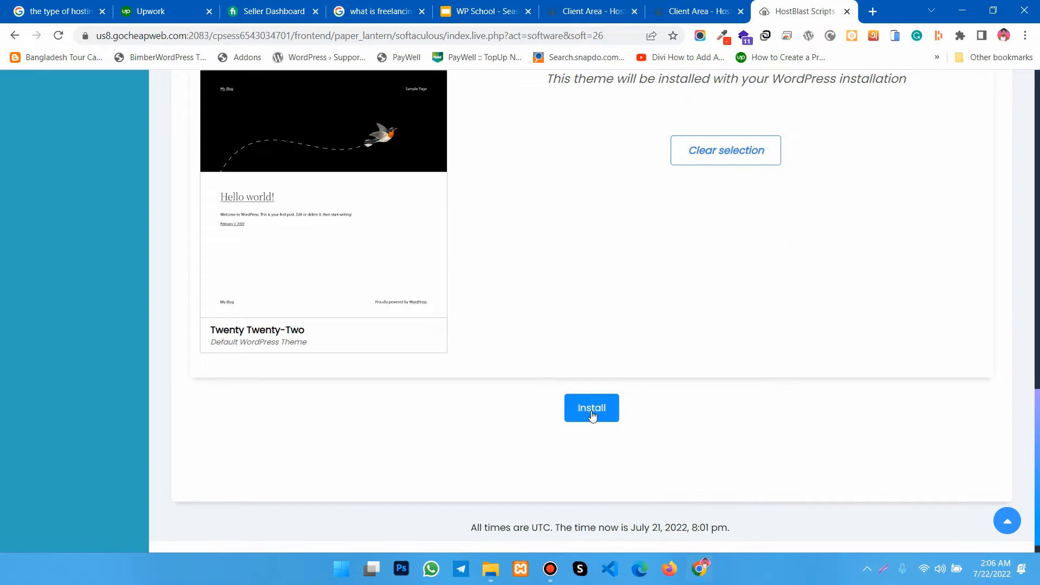
- Run the WordPress installation with the chosen settings and view the completed installation page
scroll(528, 420, "down", 1)
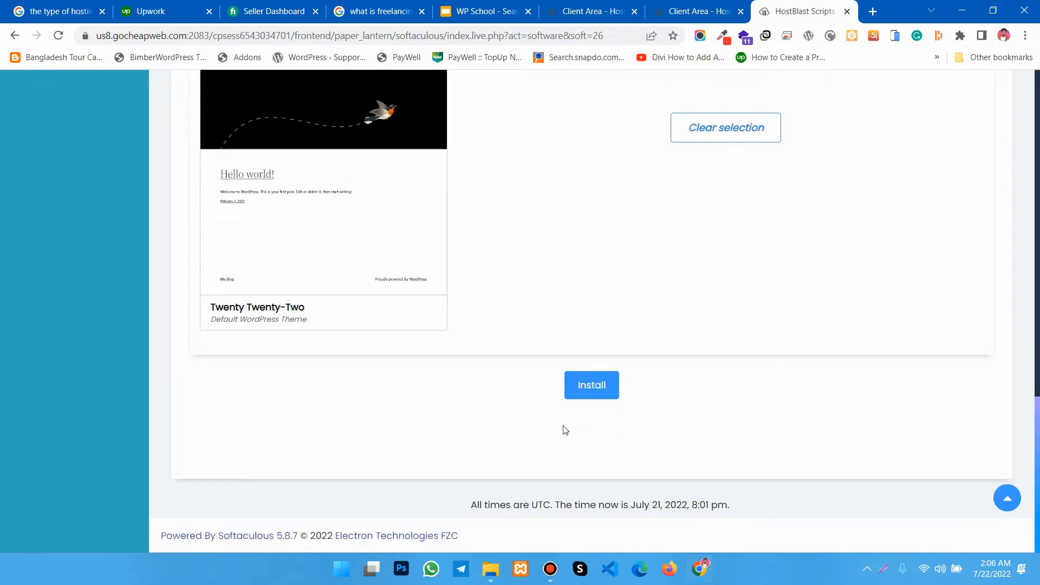
scroll(482, 346, "up", 1)
scroll(483, 346, "down", 1)
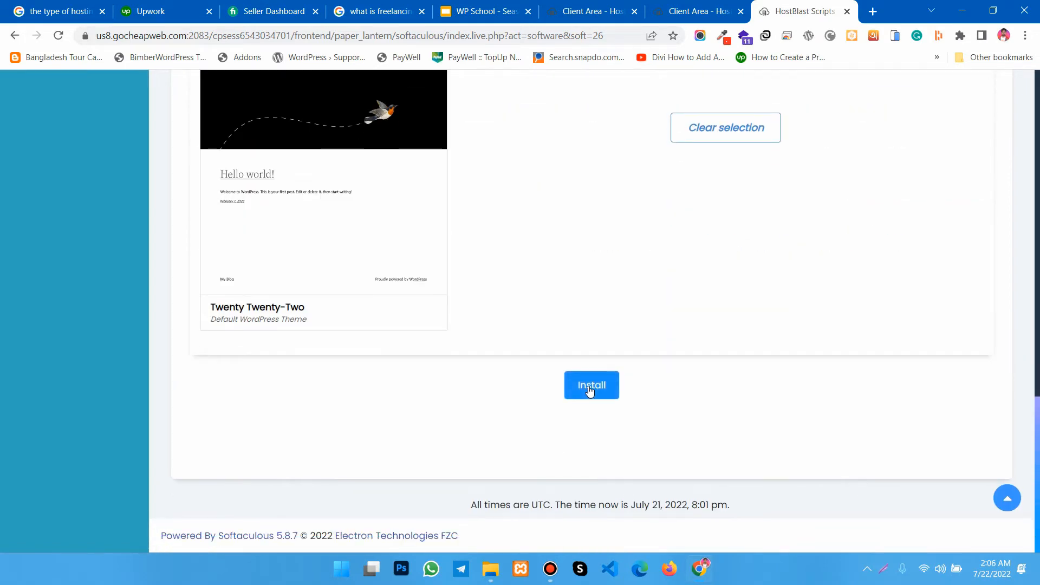
left_click(590, 388)
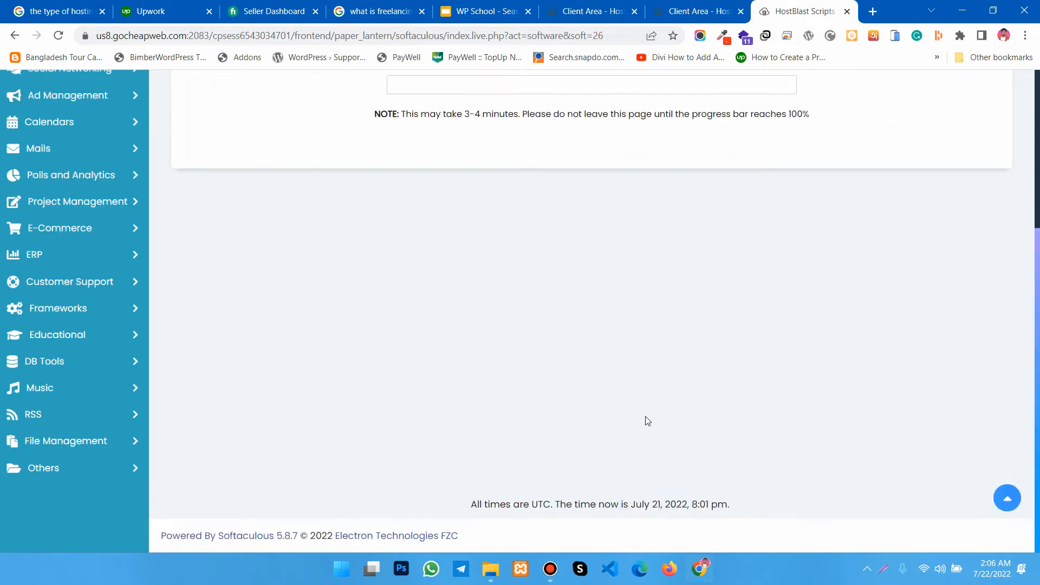
scroll(646, 418, "up", 4)
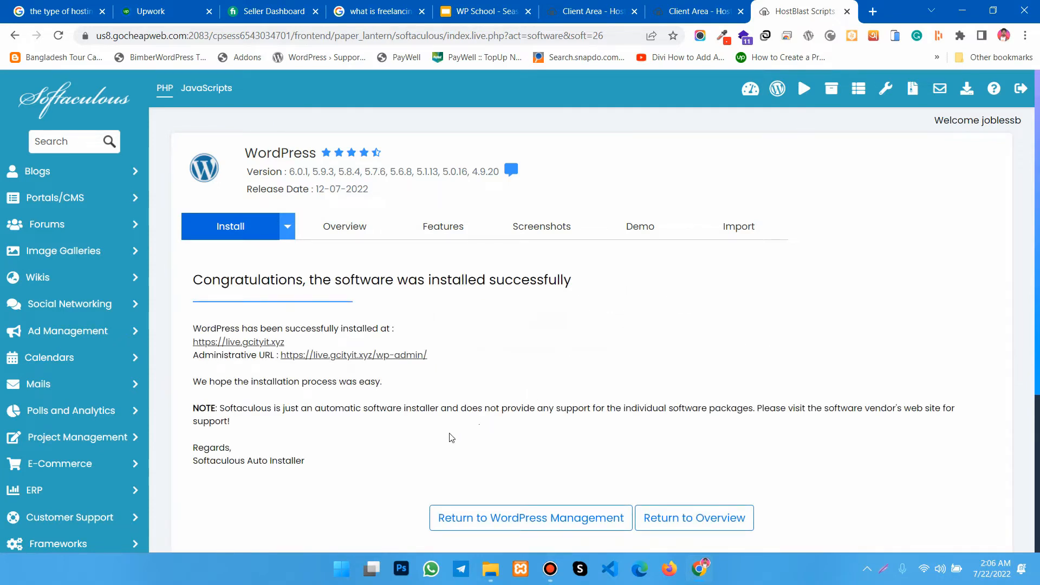
- Open the new site's administrative URL and log in as admin with the copied account password, enabling Remember Me
scroll(455, 437, "down", 1)
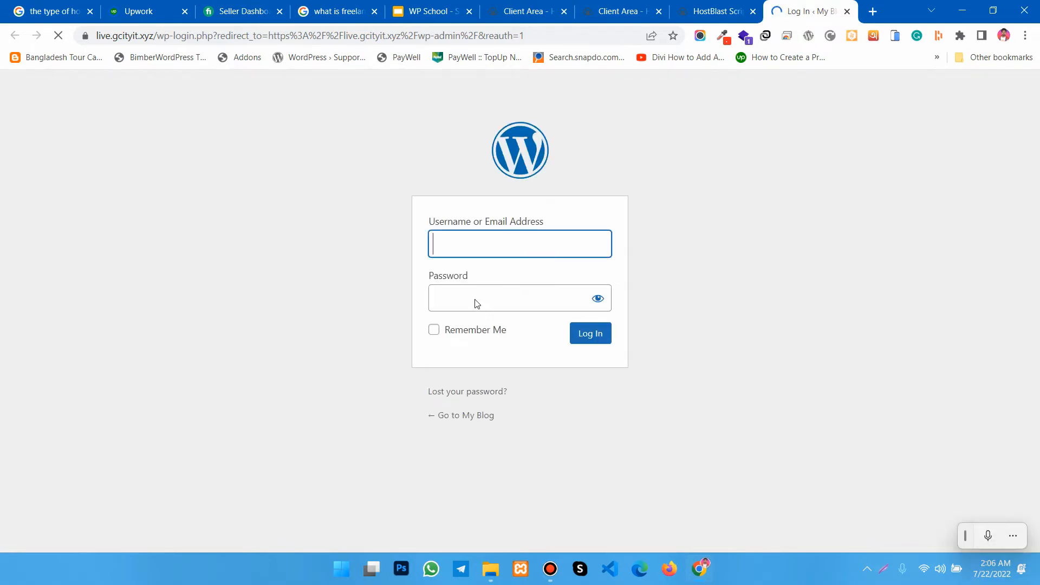
left_click(475, 299)
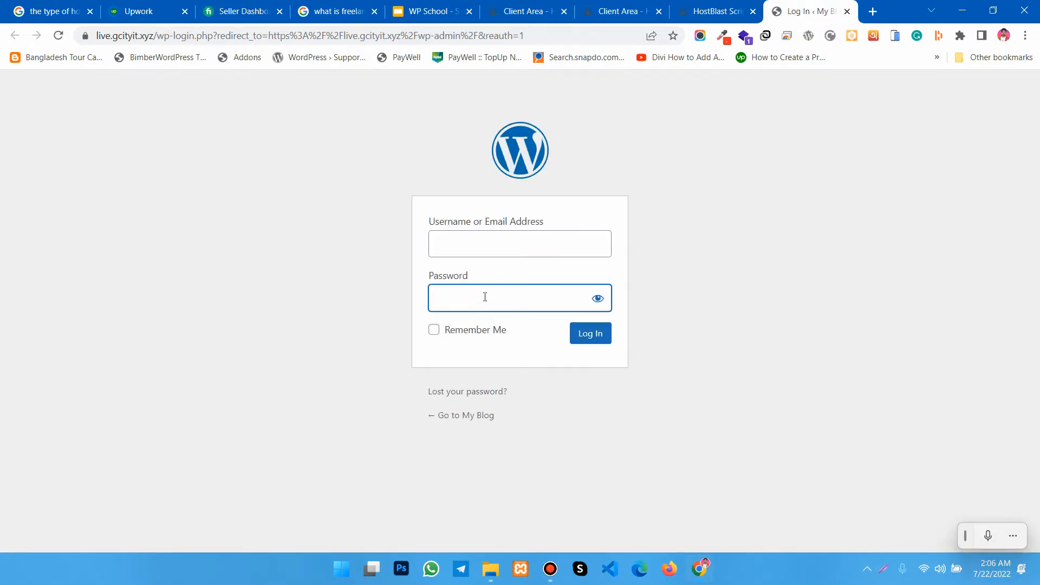
key("ctrl+v")
left_click(434, 331)
left_click(475, 244)
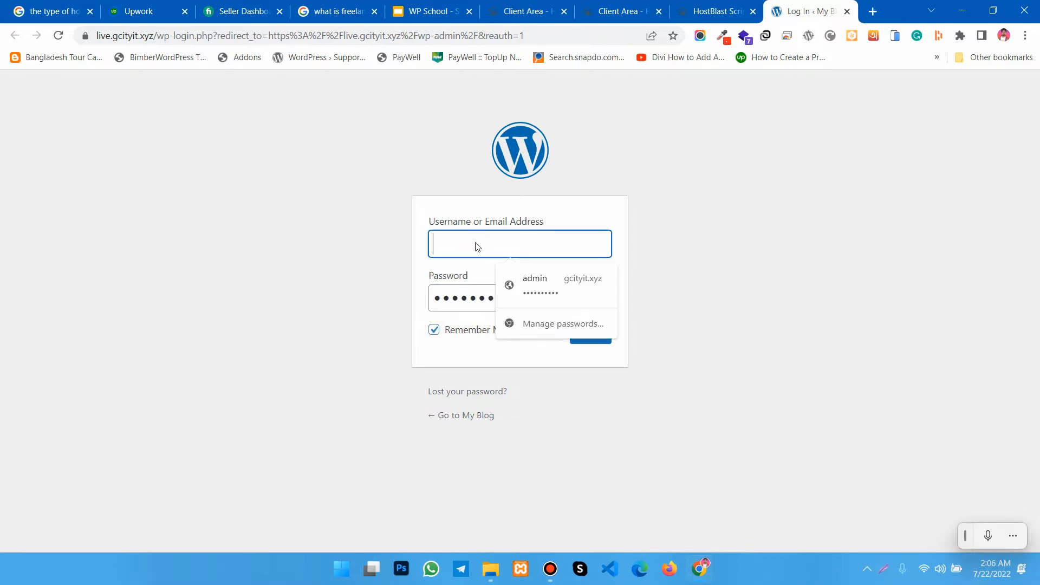
type("admin")
left_click(421, 220)
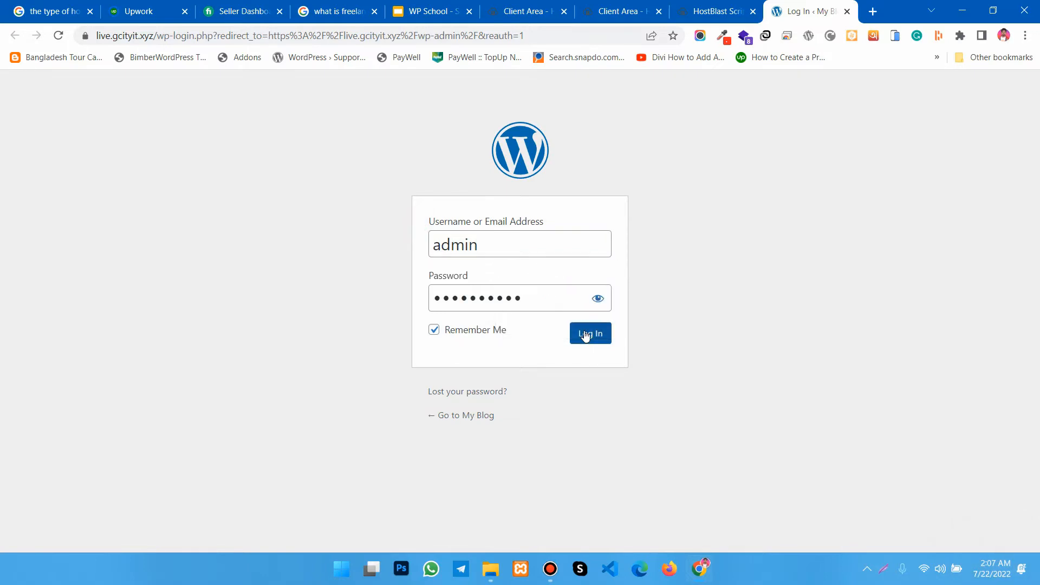
left_click(582, 337)
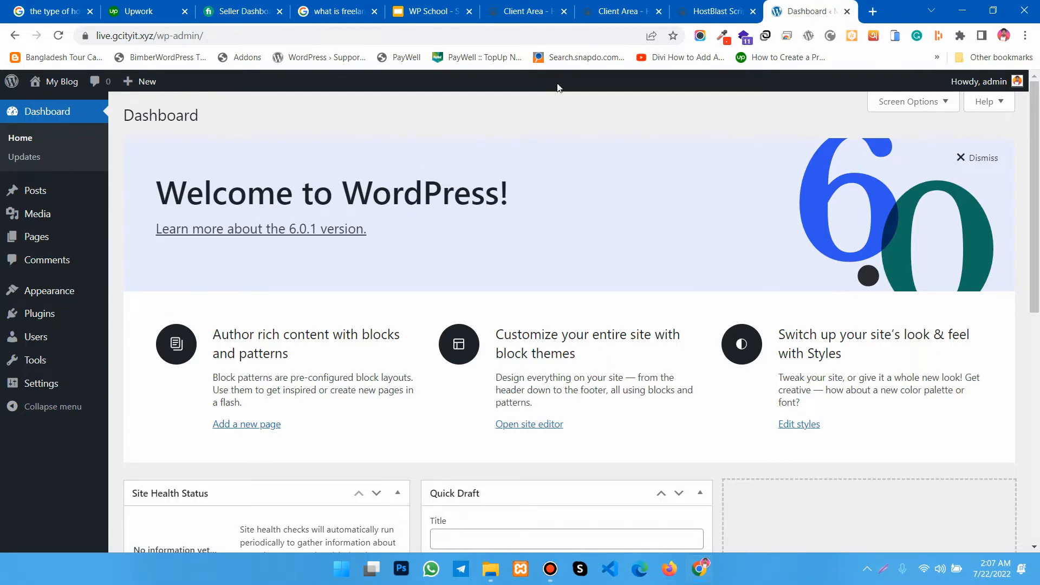
- Review the HostBlast client area and the Platinum Package product details page in the other browser tabs
left_click(523, 13)
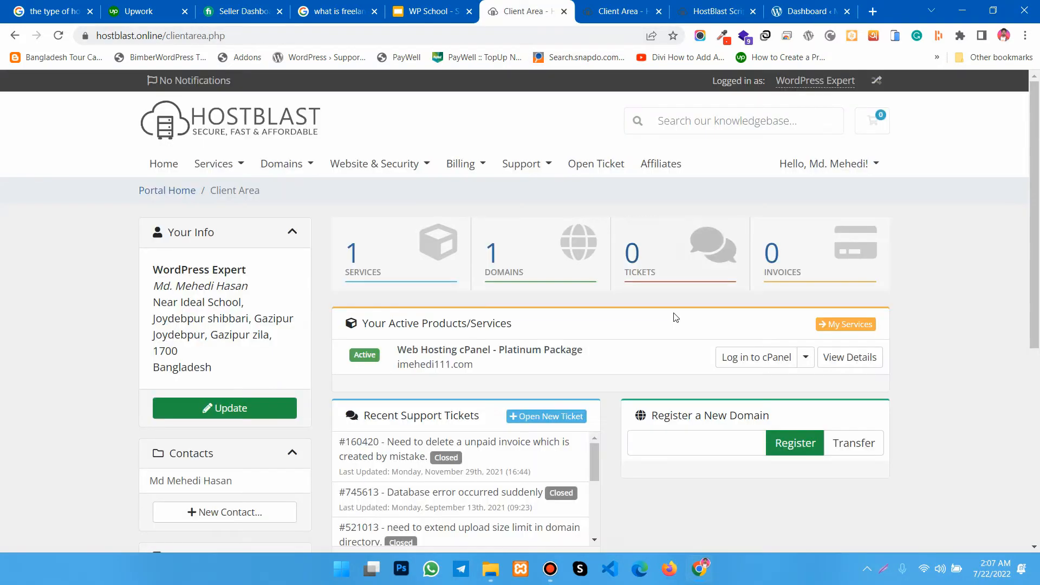
left_click(692, 7)
left_click(628, 11)
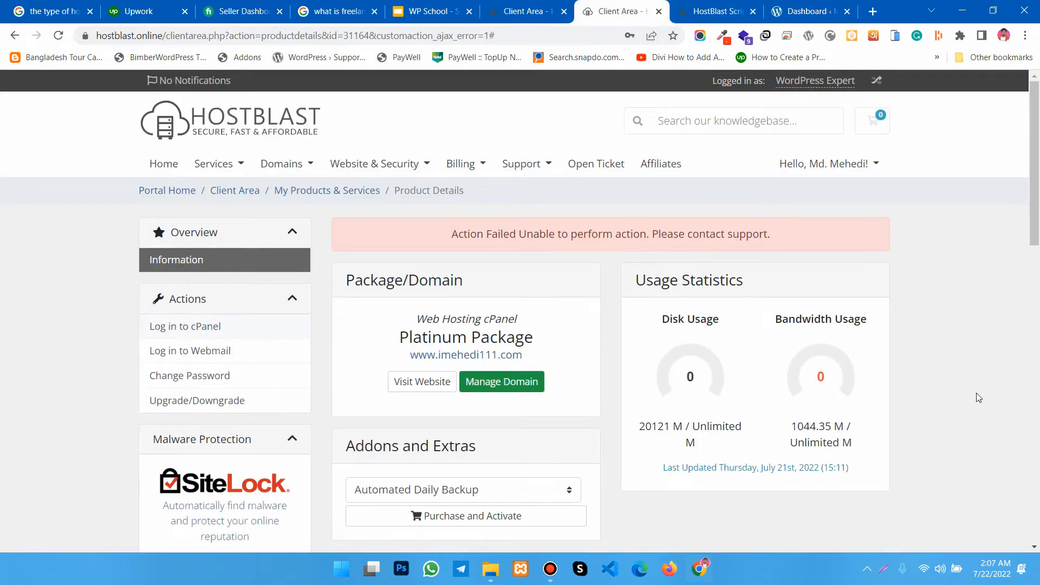
scroll(973, 398, "down", 5)
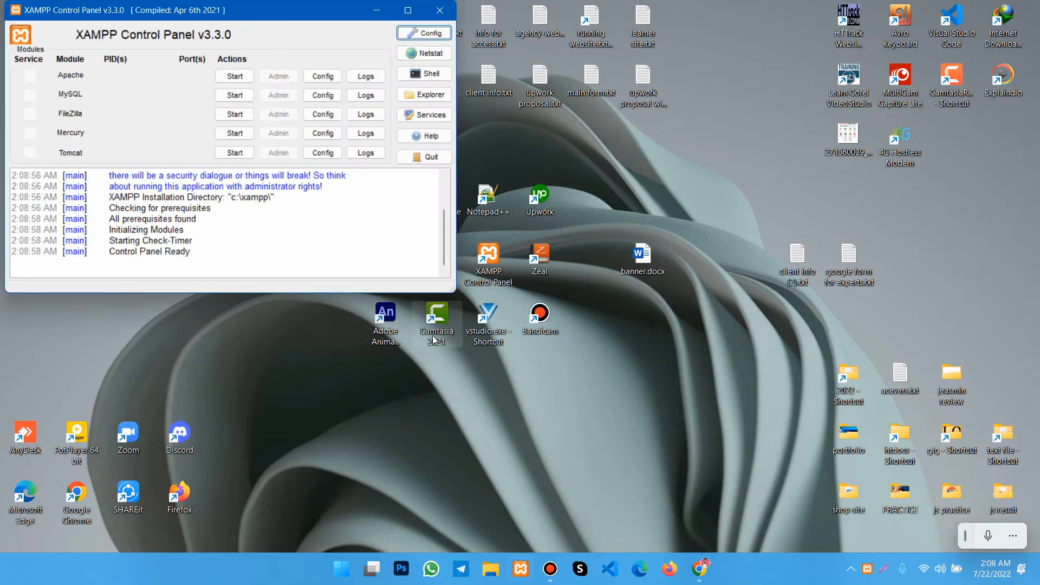
- Start the Apache and MySQL modules in XAMPP and check the localhost index page in the browser
left_click(233, 79)
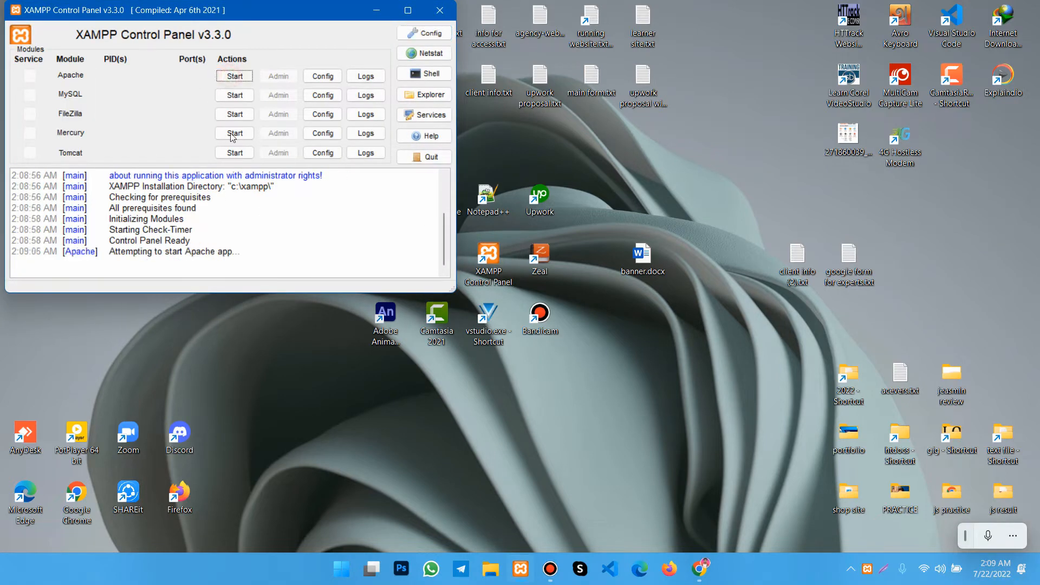
left_click(233, 96)
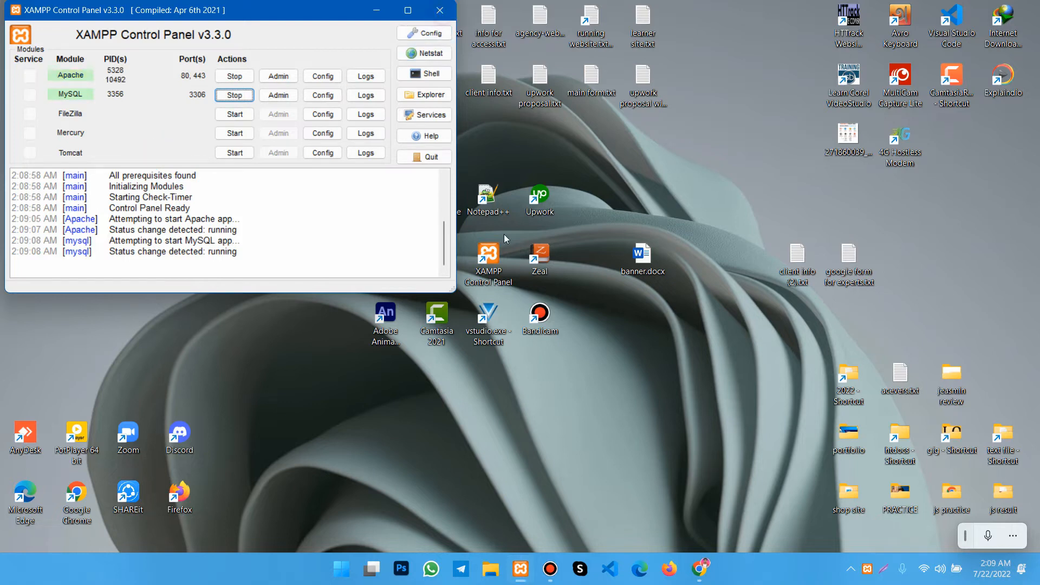
key("super+d")
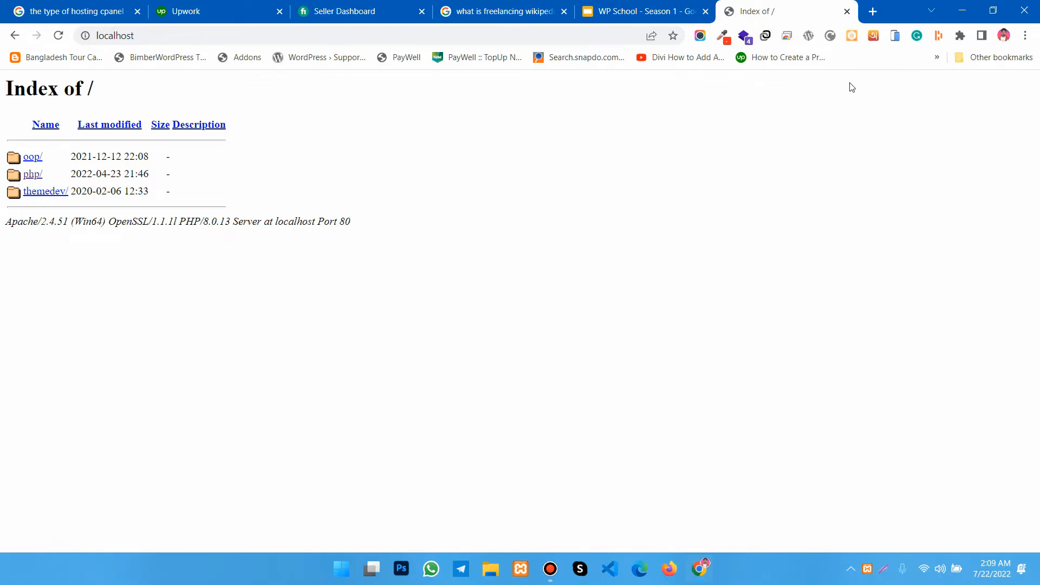
left_click(962, 10)
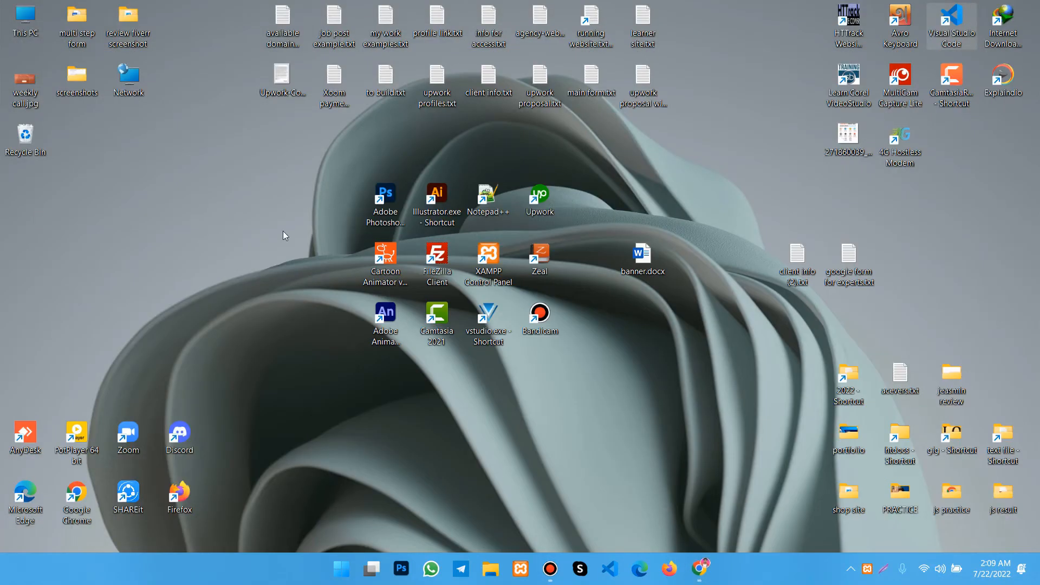
- Open File Explorer in a maximized window and go to the C:\xampp\htdocs folder
left_click(26, 27)
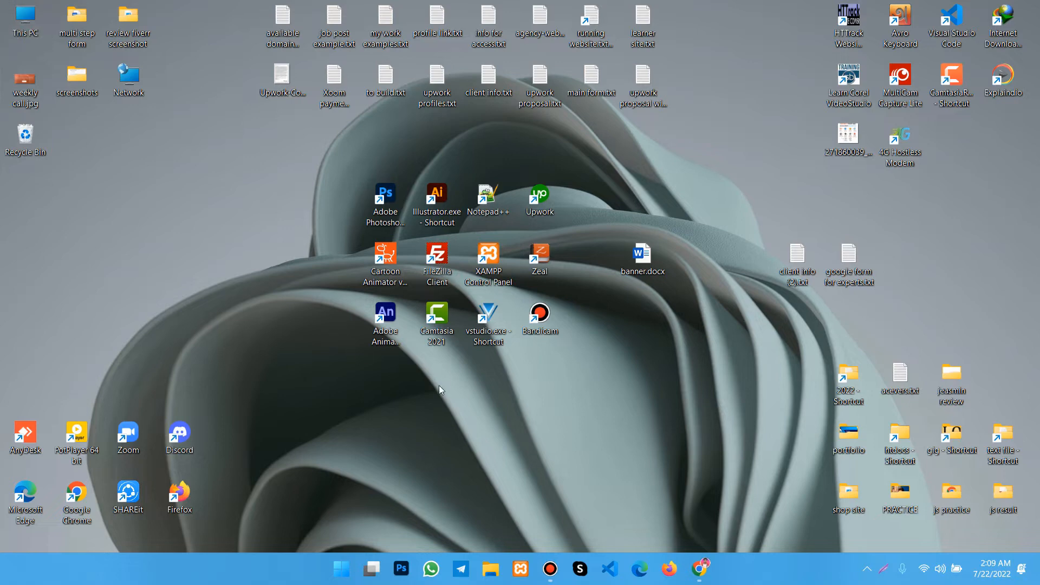
key("super+e")
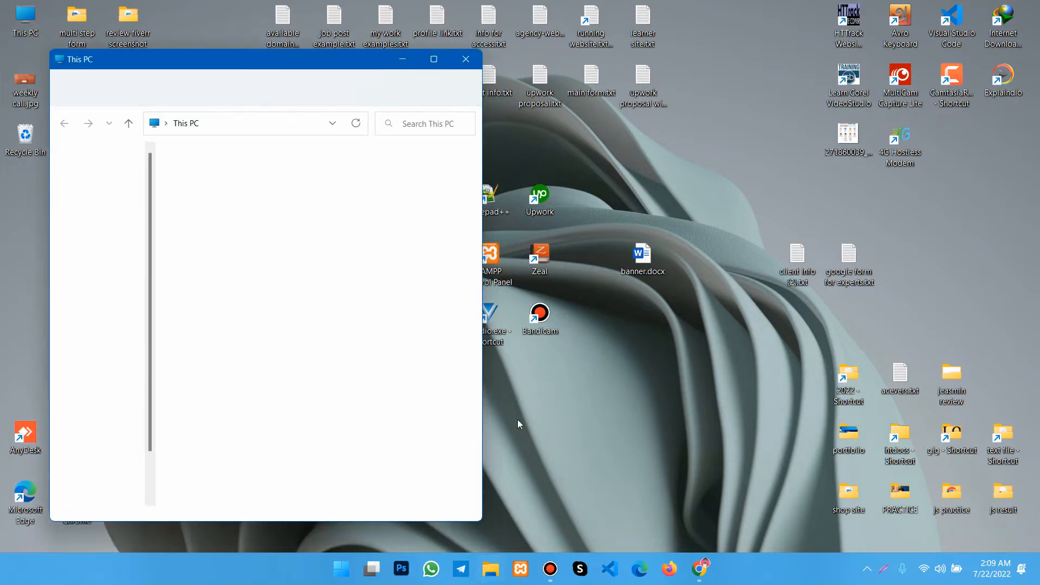
left_click(433, 59)
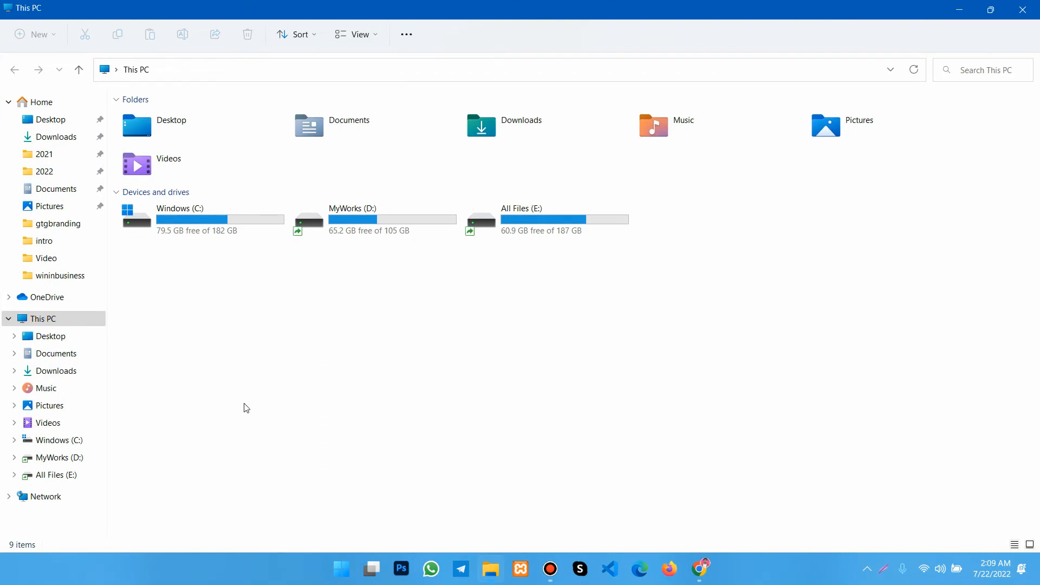
double_click(178, 222)
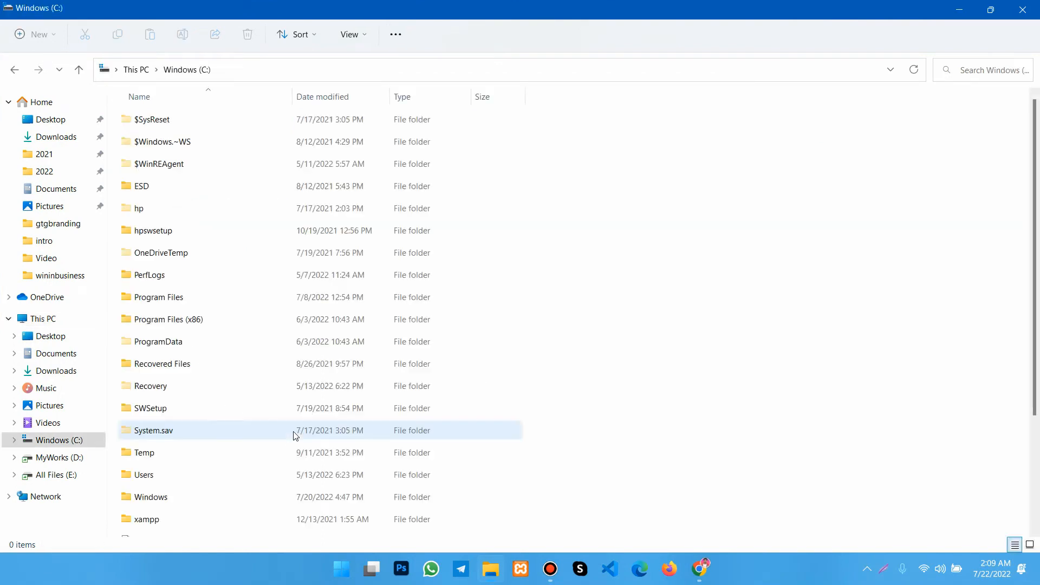
scroll(295, 436, "down", 2)
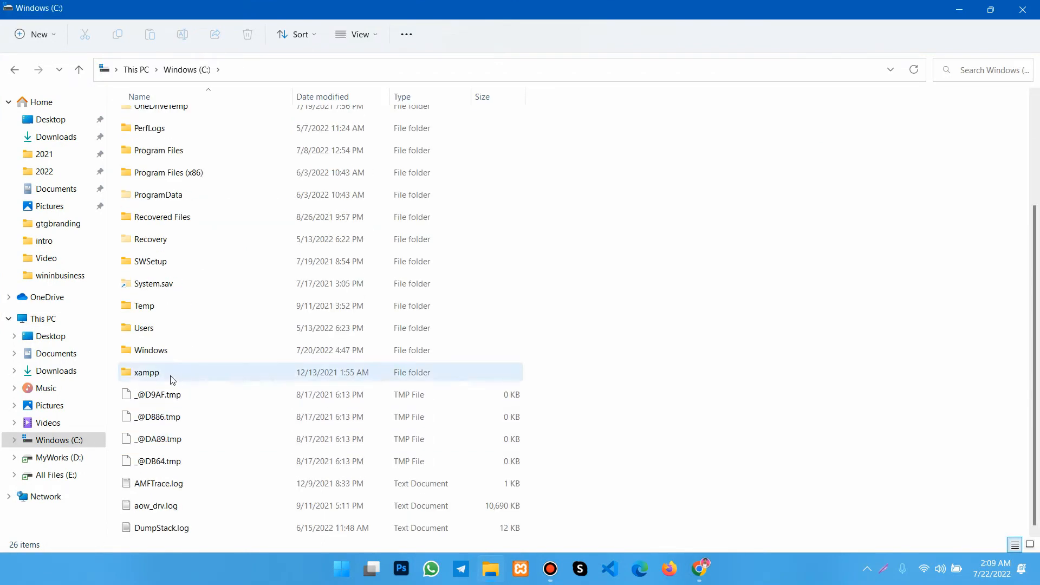
double_click(146, 378)
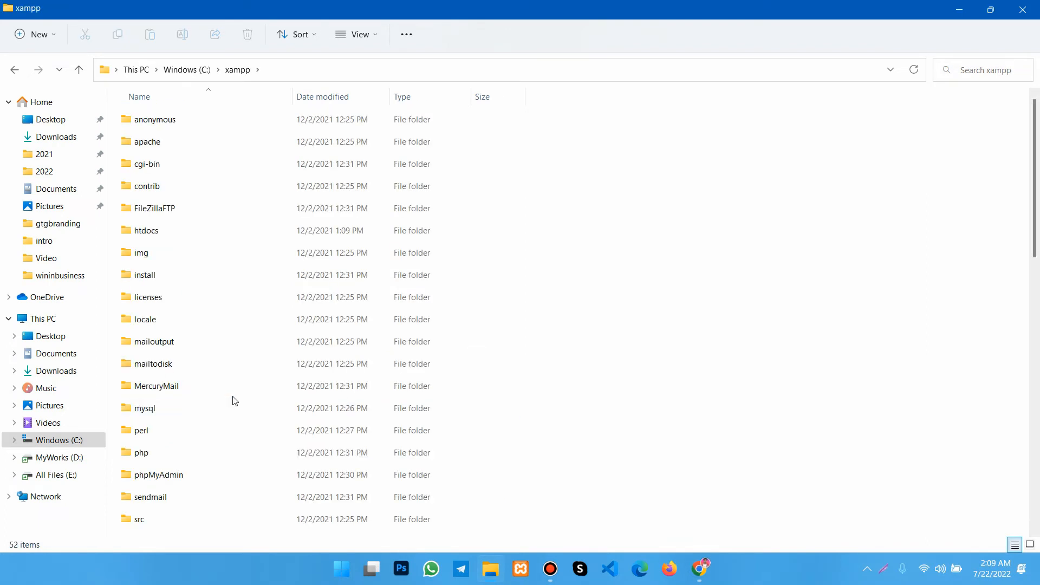
scroll(235, 401, "down", 2)
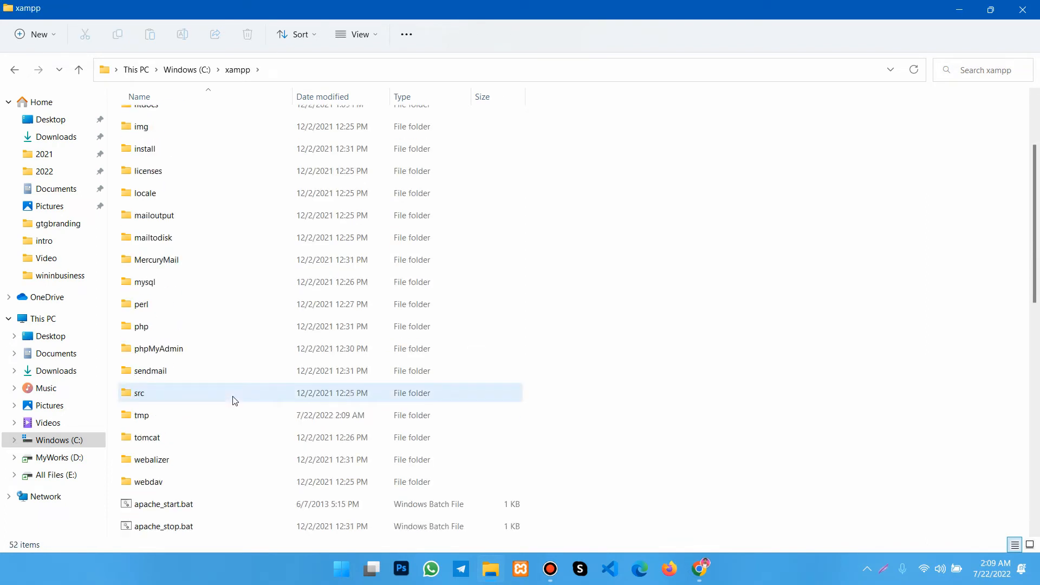
scroll(235, 401, "up", 2)
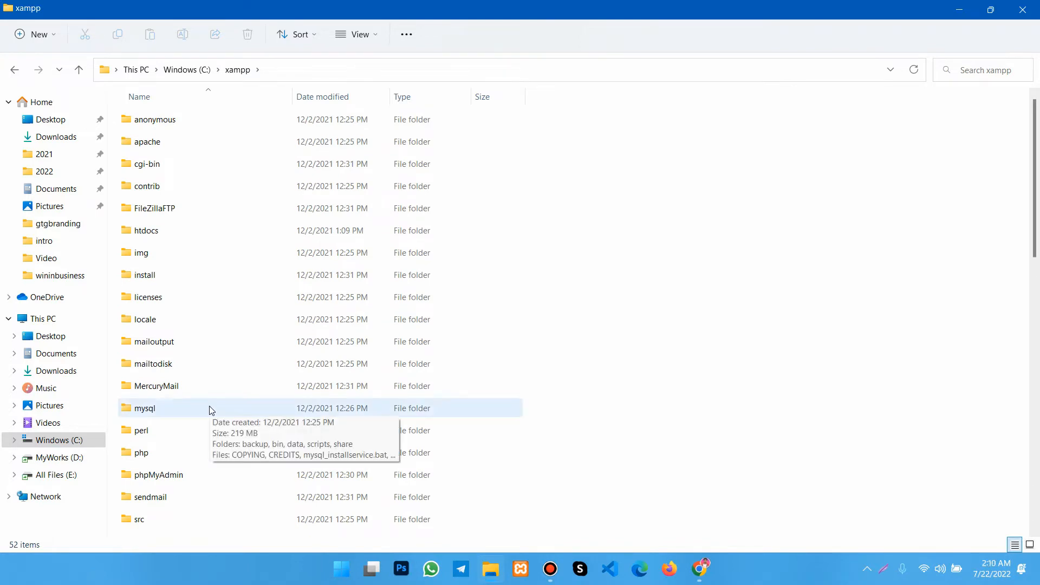
scroll(209, 410, "down", 2)
scroll(210, 410, "up", 2)
double_click(147, 229)
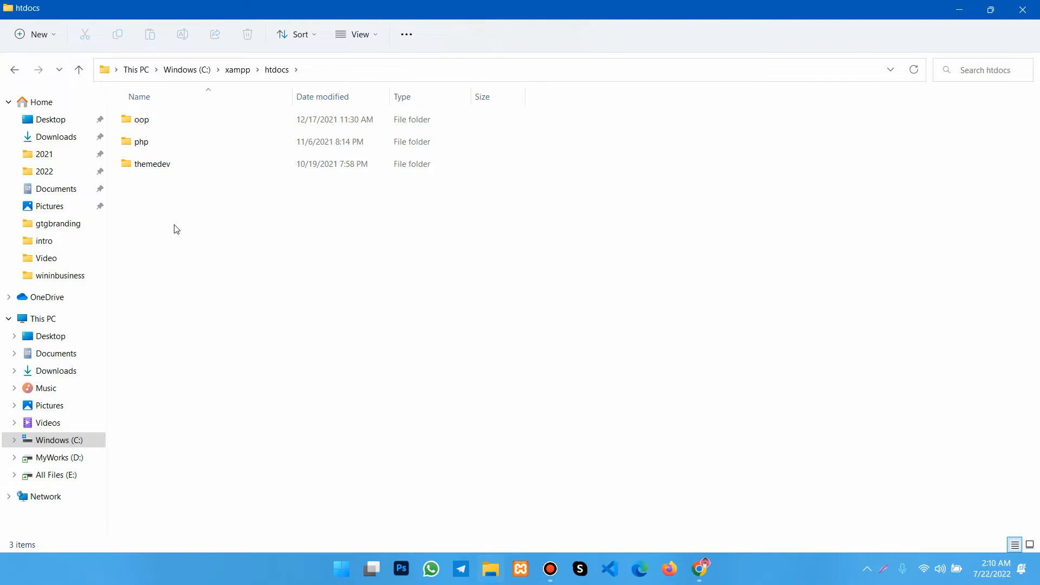
- Create a new folder named wpnew inside htdocs
left_click(150, 215)
right_click(150, 217)
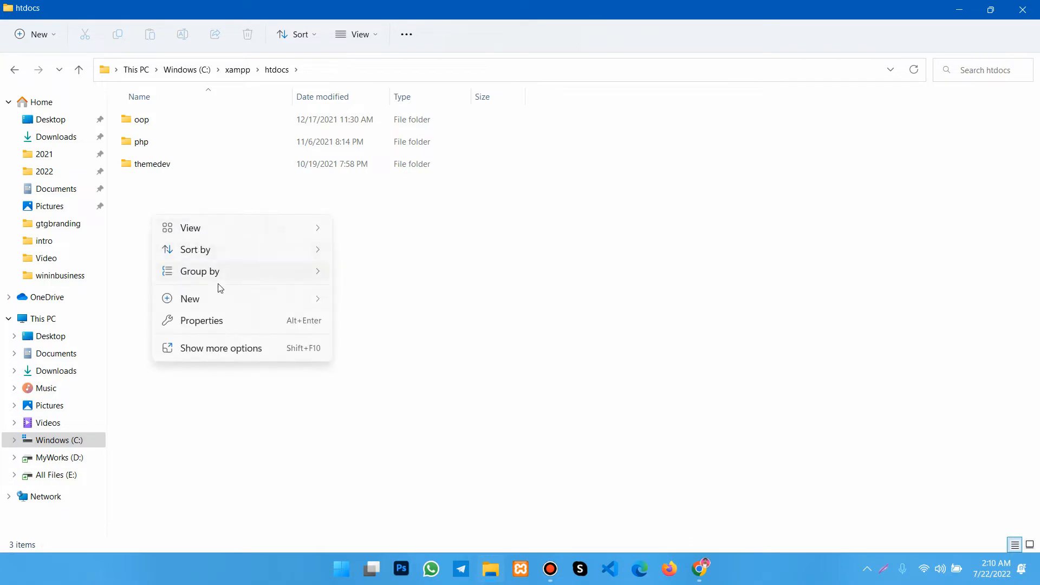
mouse_move(217, 304)
left_click(368, 301)
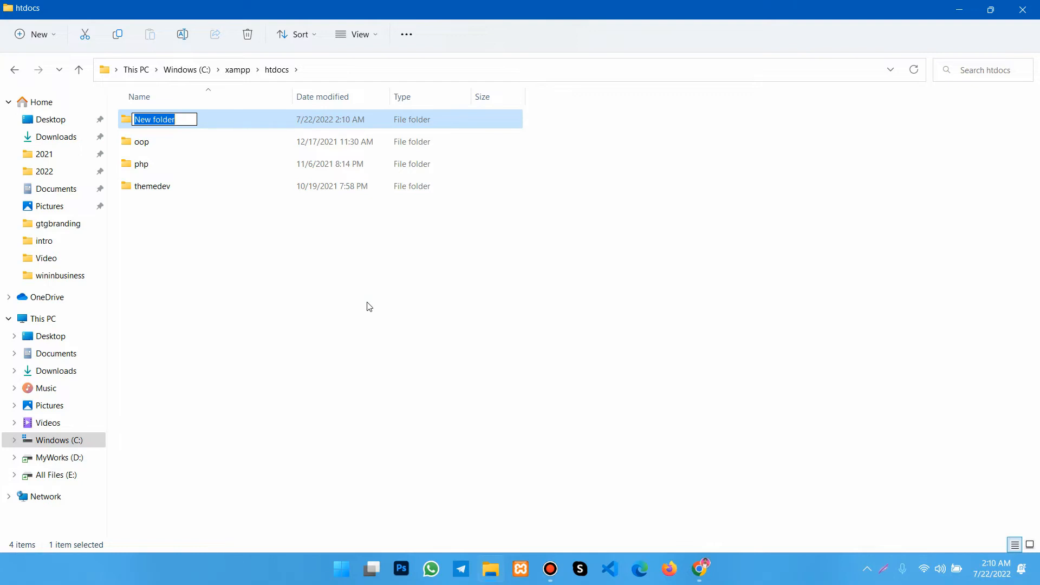
type("wp")
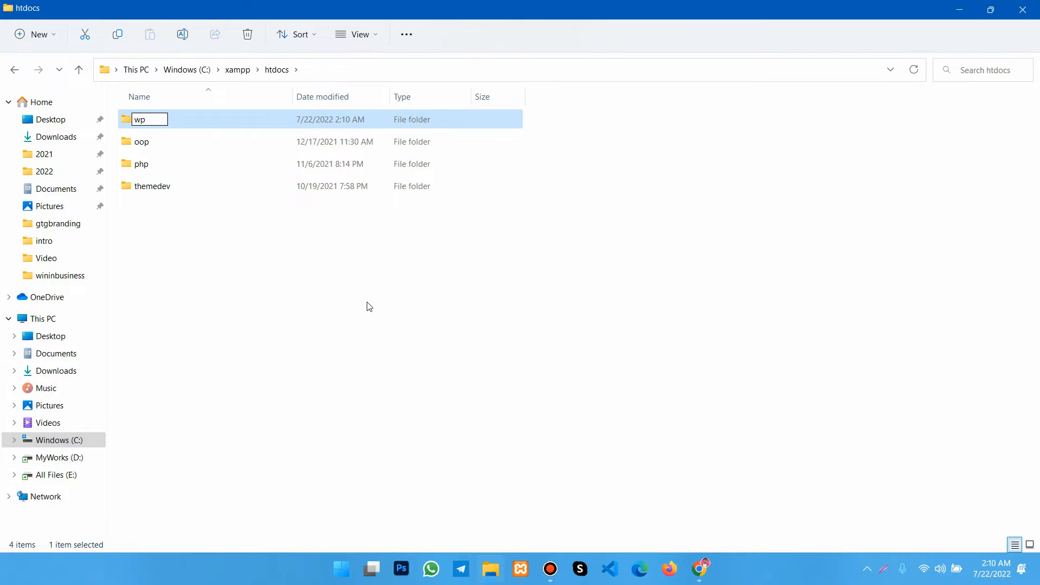
type("new")
key("Return")
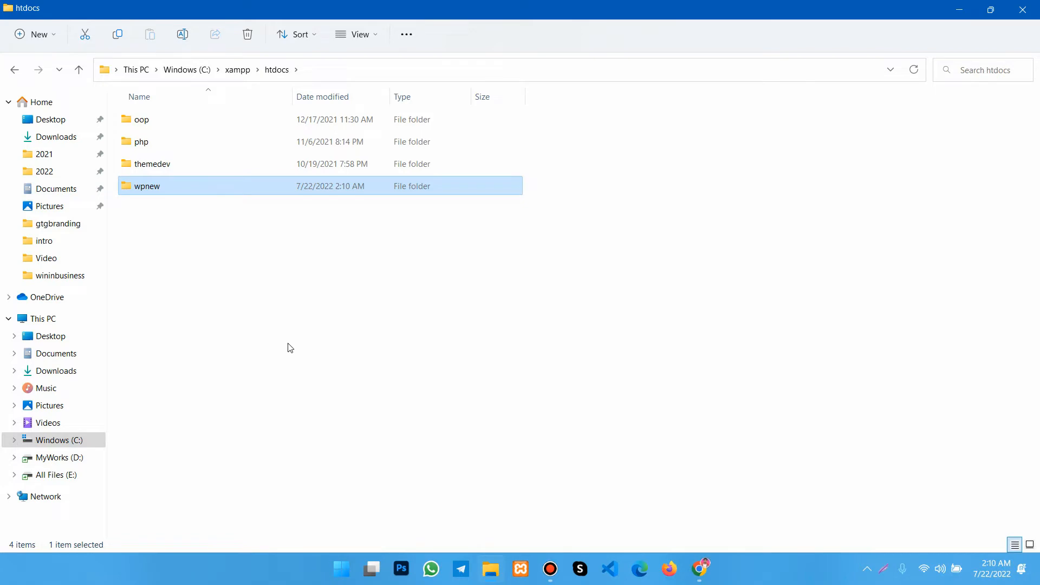
- Switch to Chrome and open the wordpress.org/download page in a new tab
key("super+d")
left_click(700, 569)
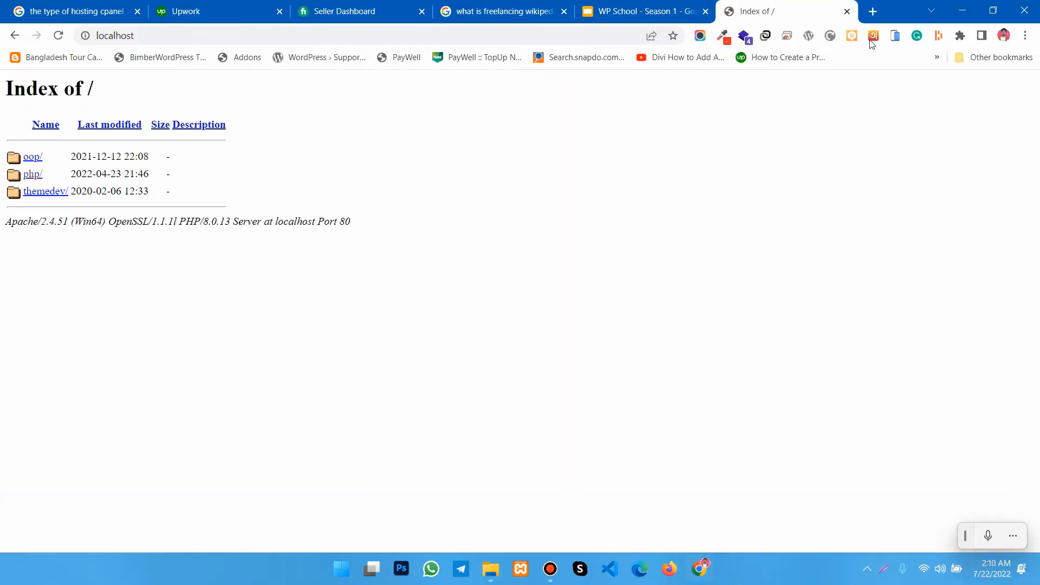
left_click(872, 11)
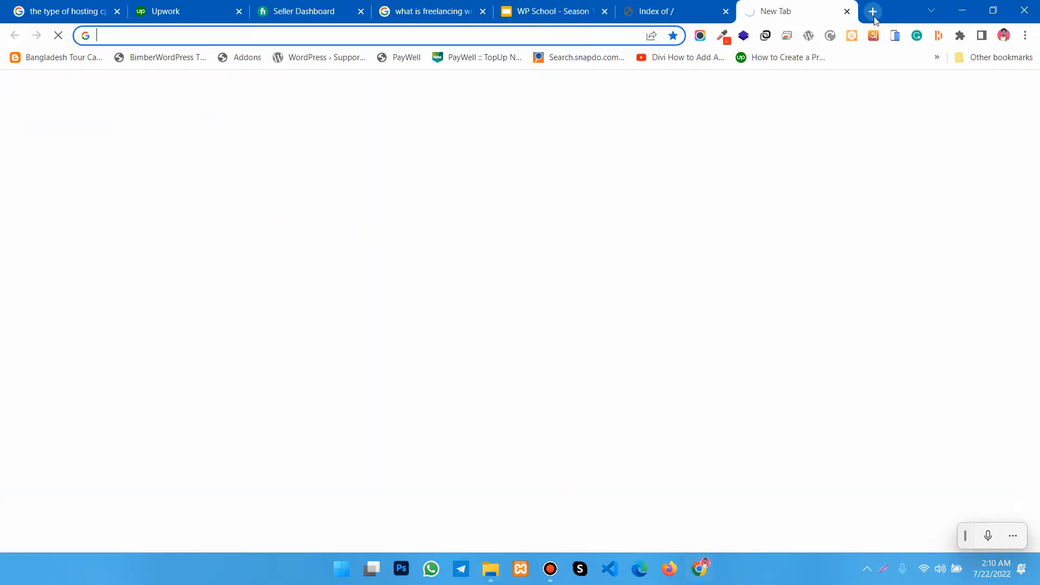
type("wor")
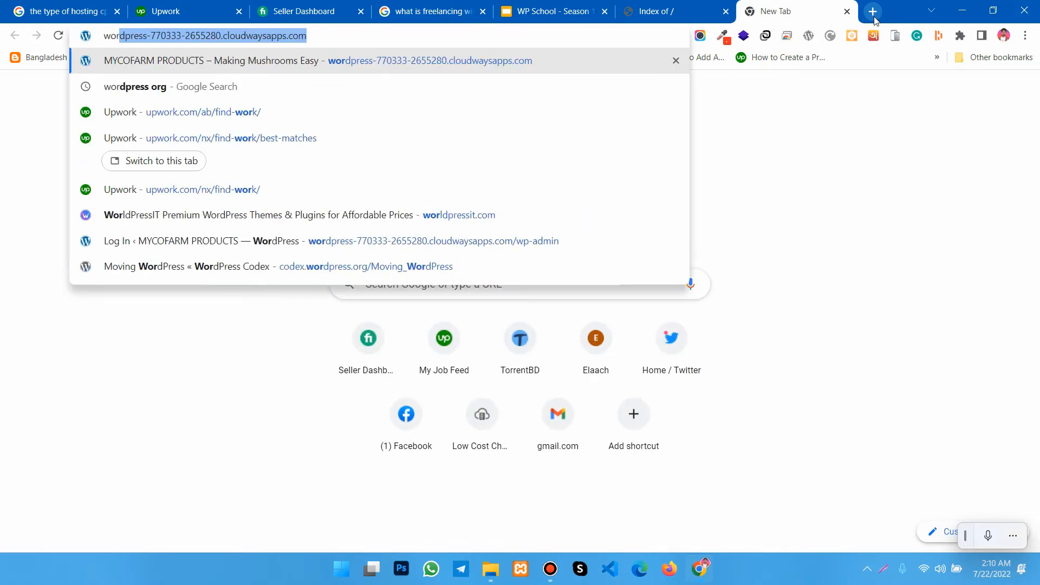
type("dpress")
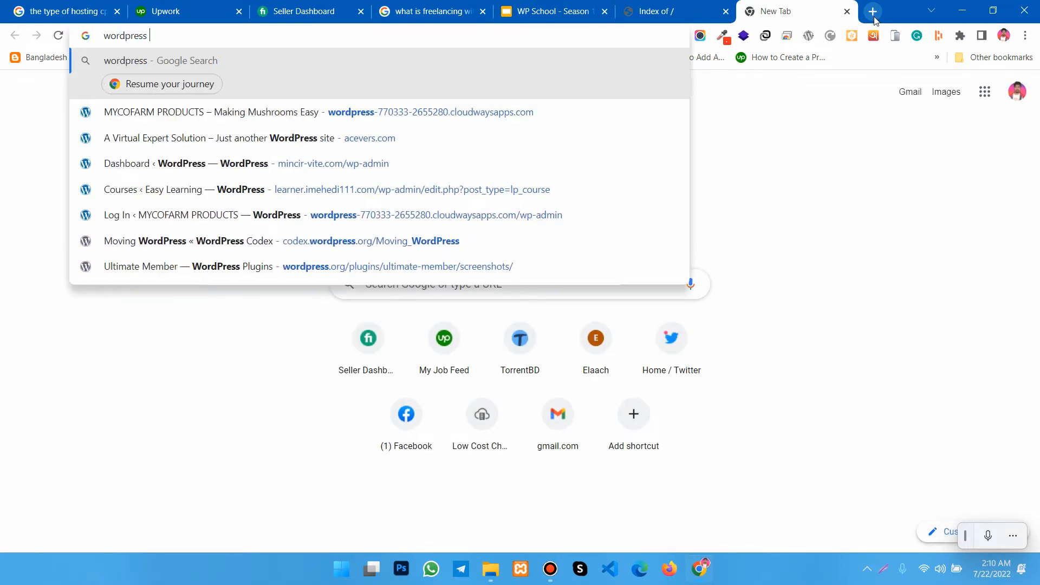
key("BackSpace")
type(".org")
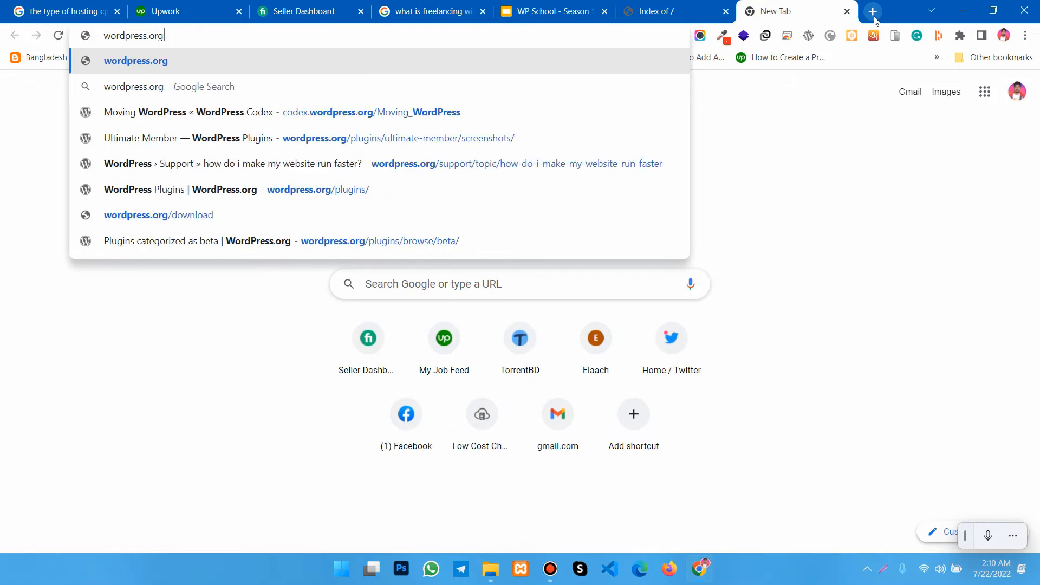
key("Return")
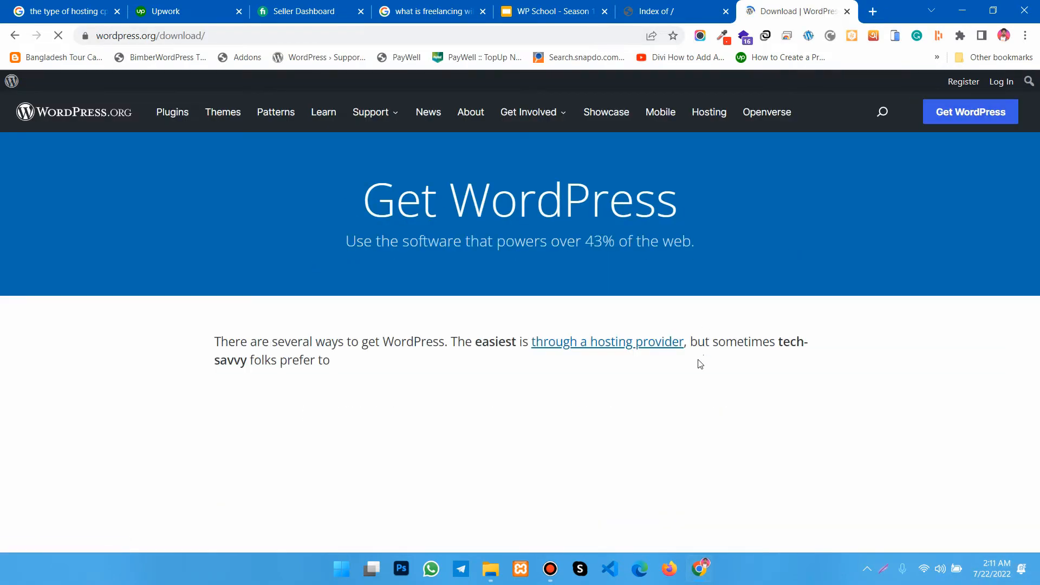
- Download WordPress 6.0.1 as wordpress-6.0.1.zip, adding the duplicate with a numbered file name, and close the download page
scroll(684, 276, "down", 4)
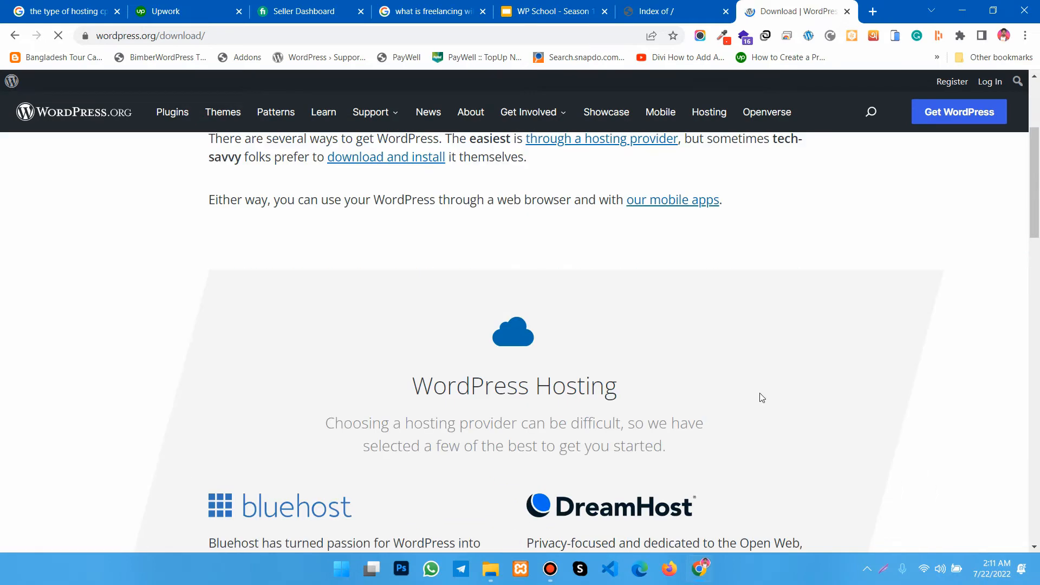
scroll(760, 394, "down", 5)
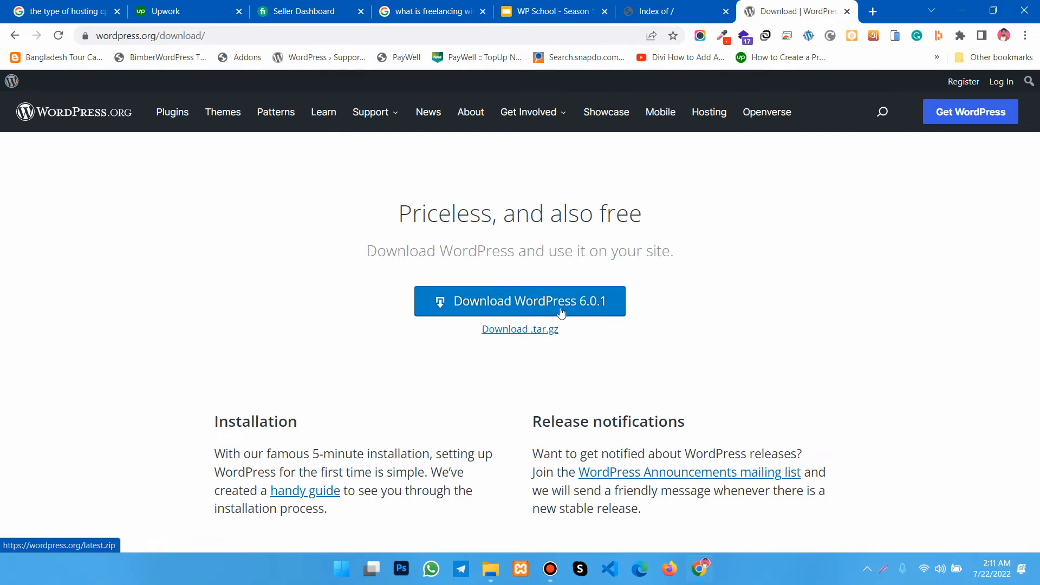
left_click(507, 306)
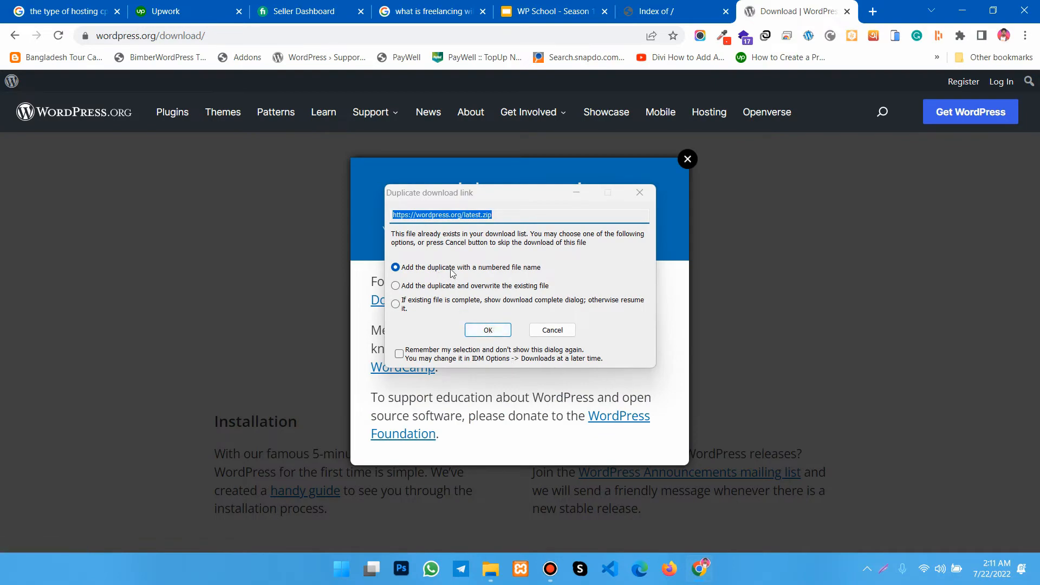
left_click(489, 330)
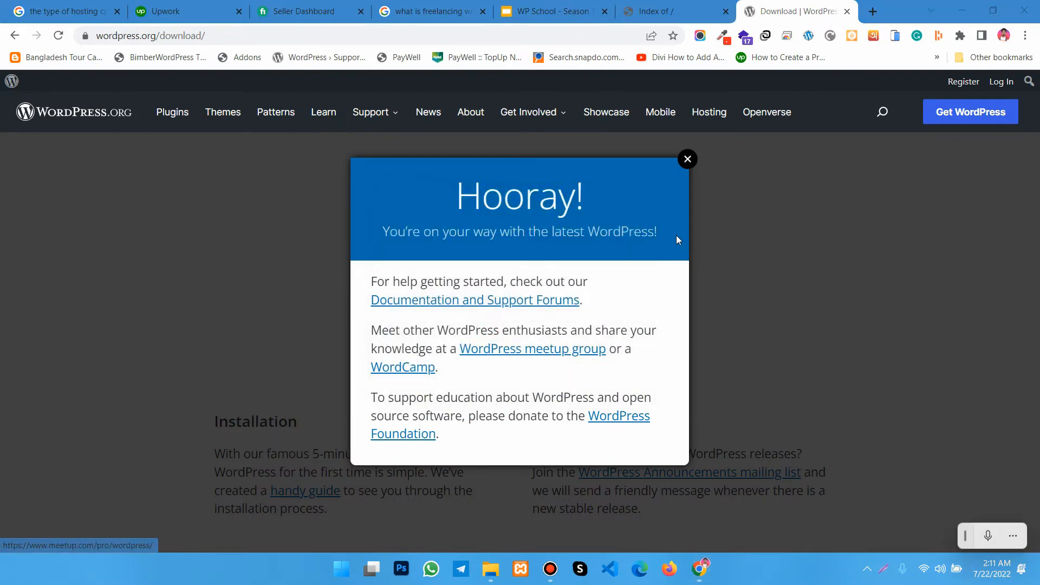
left_click(807, 360)
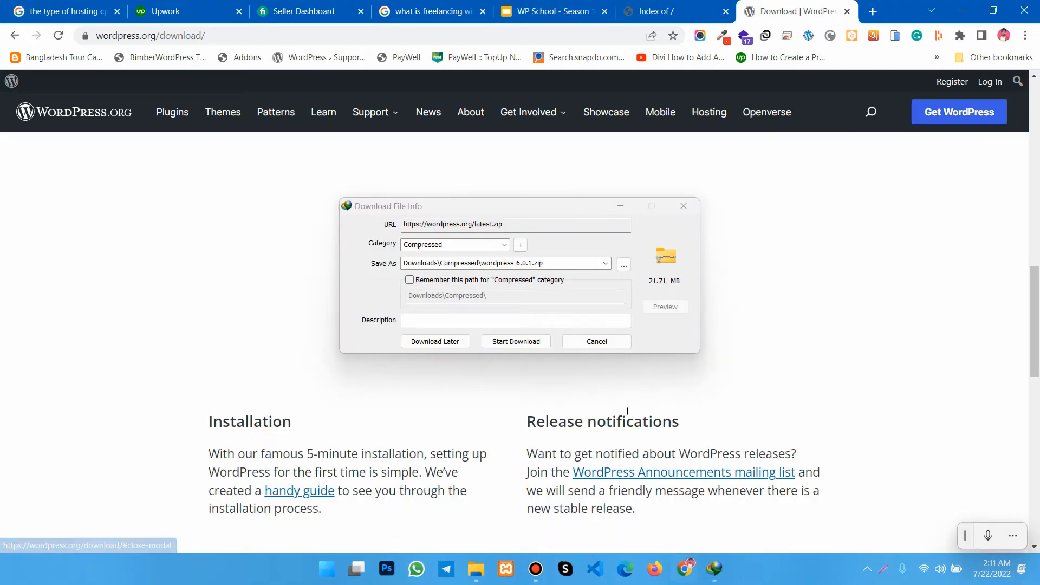
left_click(516, 342)
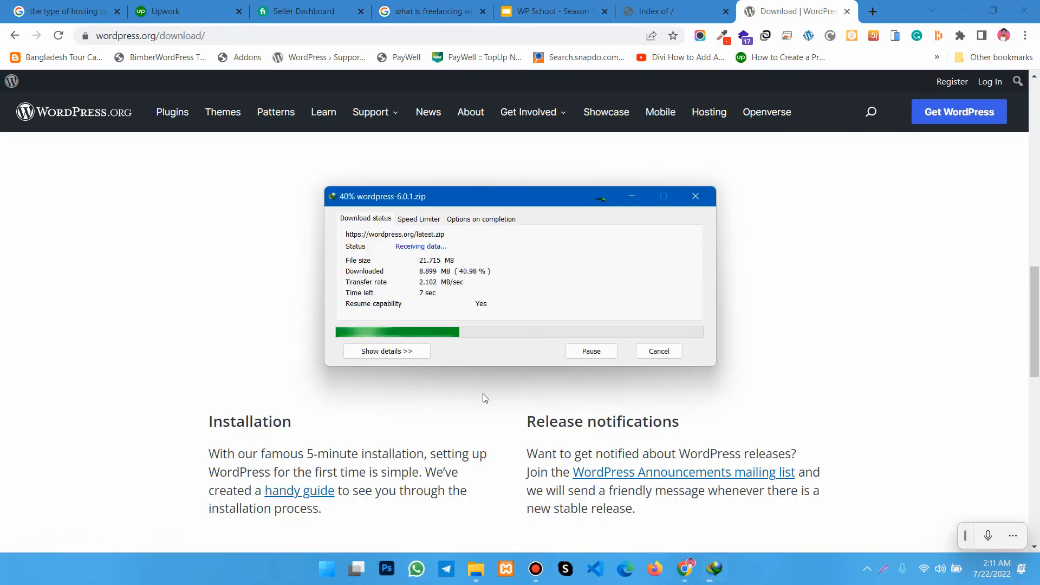
left_click(847, 11)
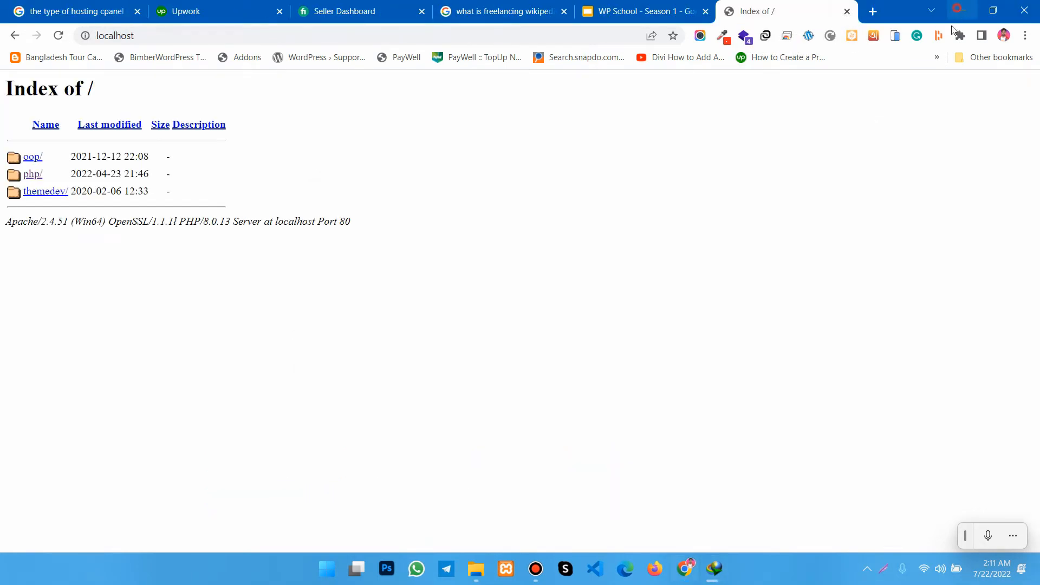
left_click(959, 10)
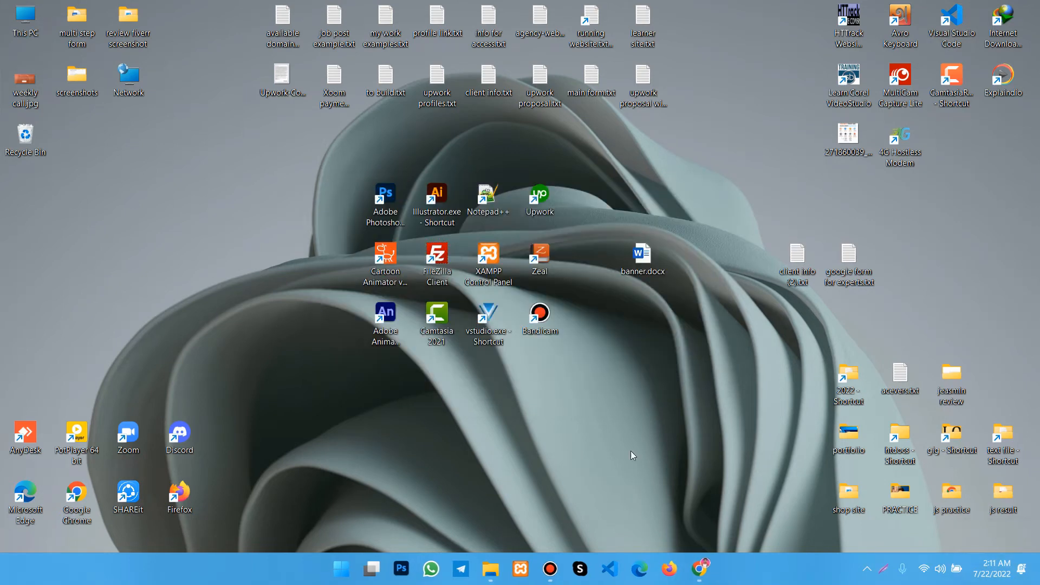
- Copy wordpress-6.0.1.zip from its download folder via Internet Download Manager and return to File Explorer's wpnew folder
left_click(867, 568)
left_click(867, 504)
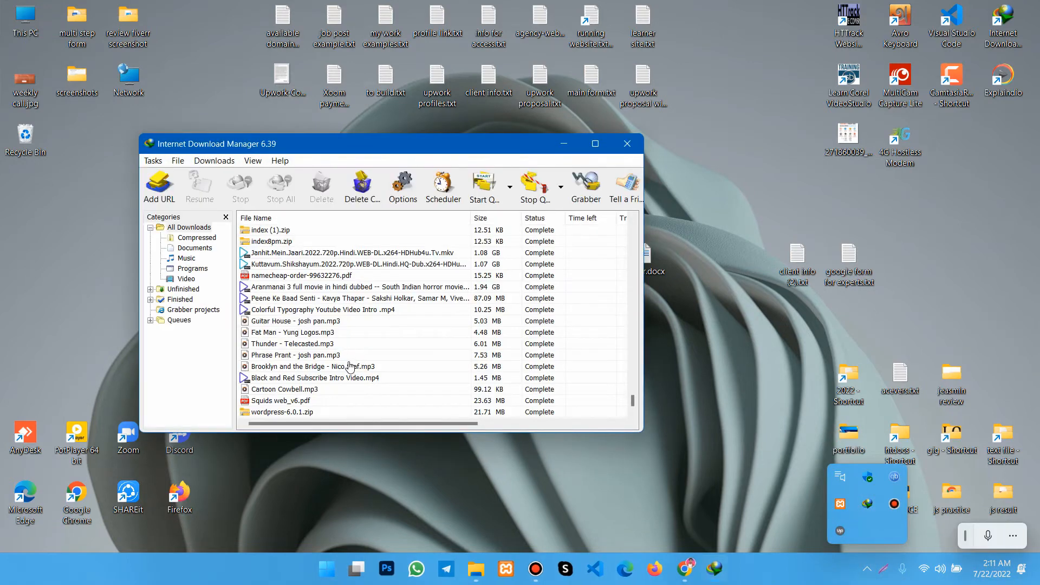
right_click(297, 412)
left_click(346, 216)
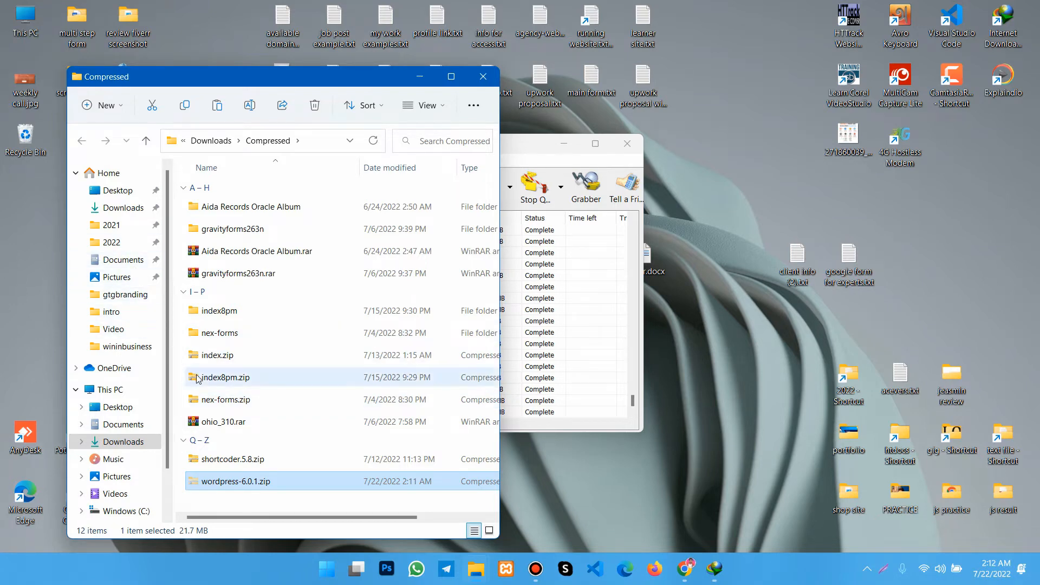
left_click(483, 77)
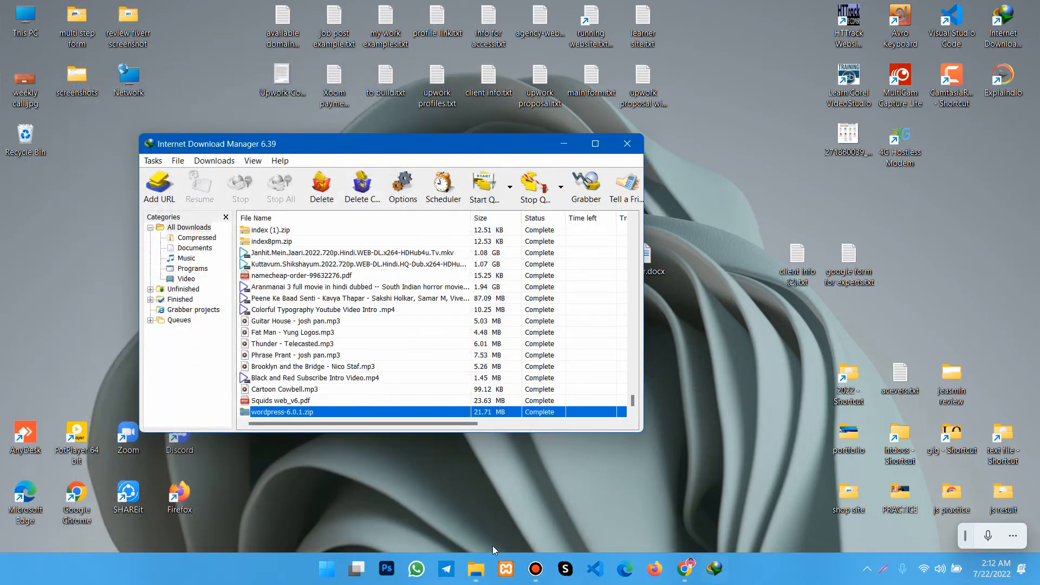
left_click(476, 569)
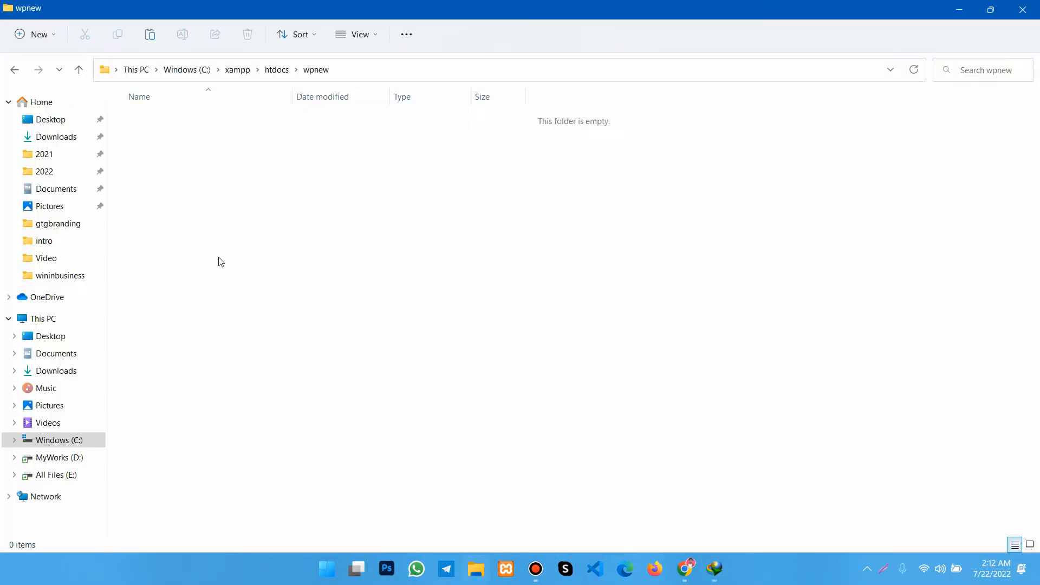
- Paste wordpress-6.0.1.zip into the wpnew folder and extract its contents there with WinRAR
right_click(163, 157)
left_click(182, 172)
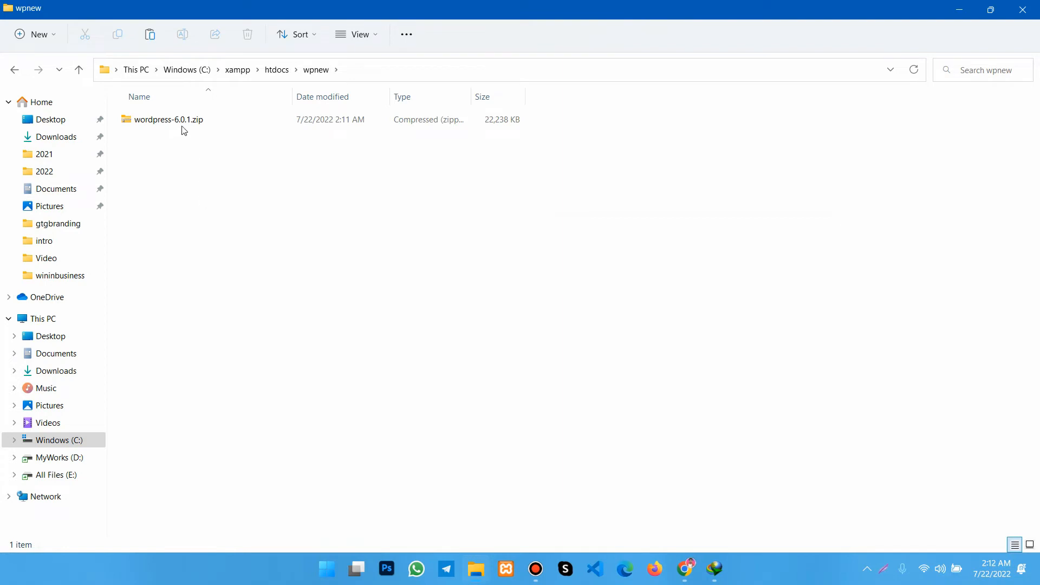
left_click(156, 122)
right_click(159, 125)
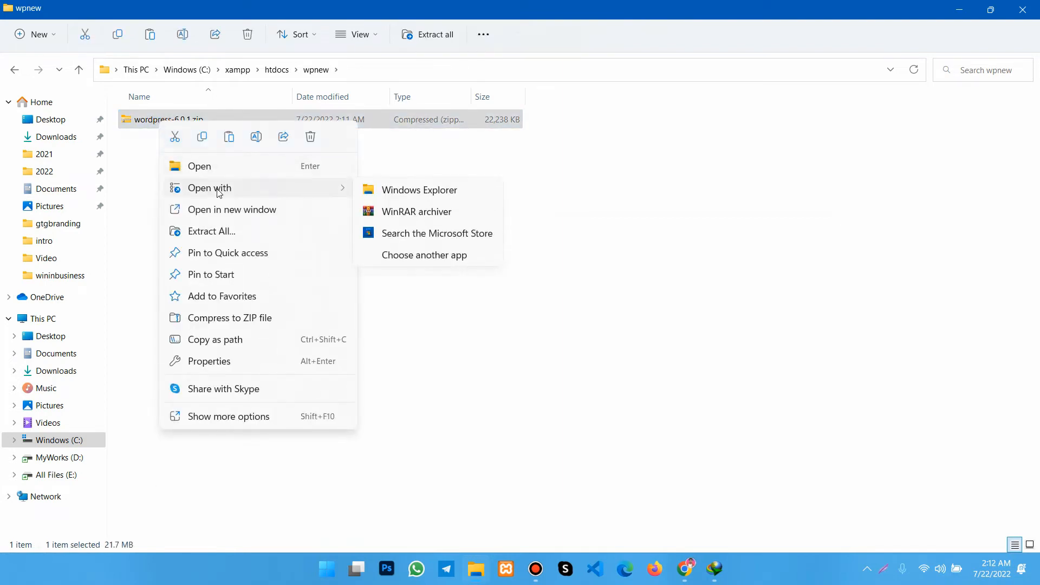
left_click(204, 417)
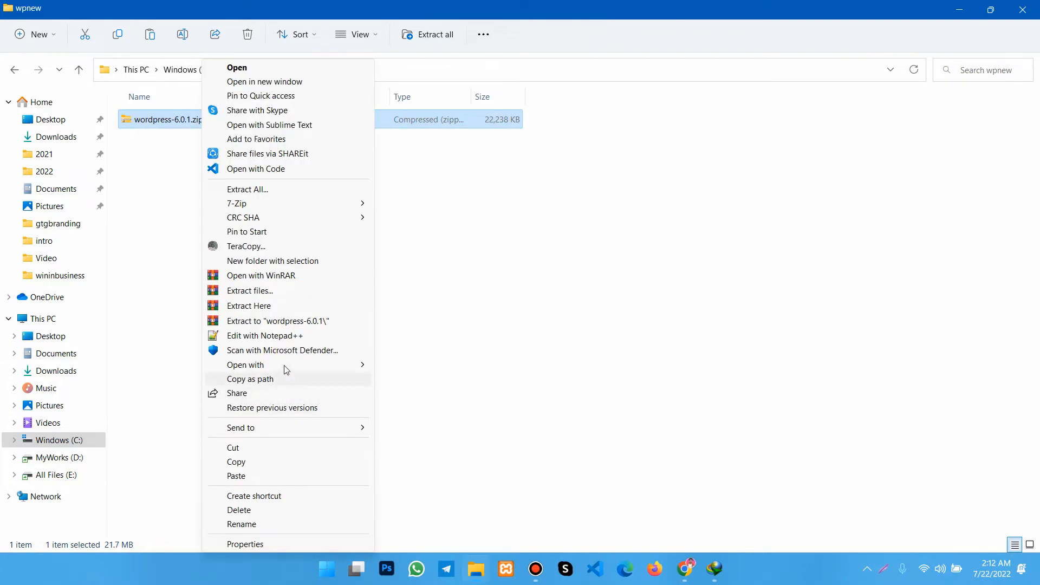
left_click(260, 308)
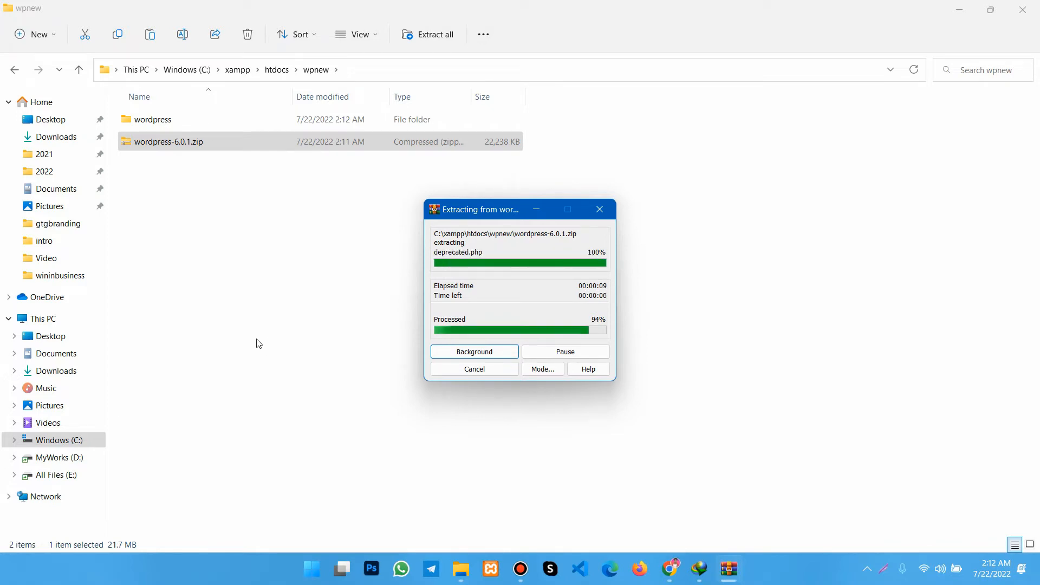
left_click(255, 341)
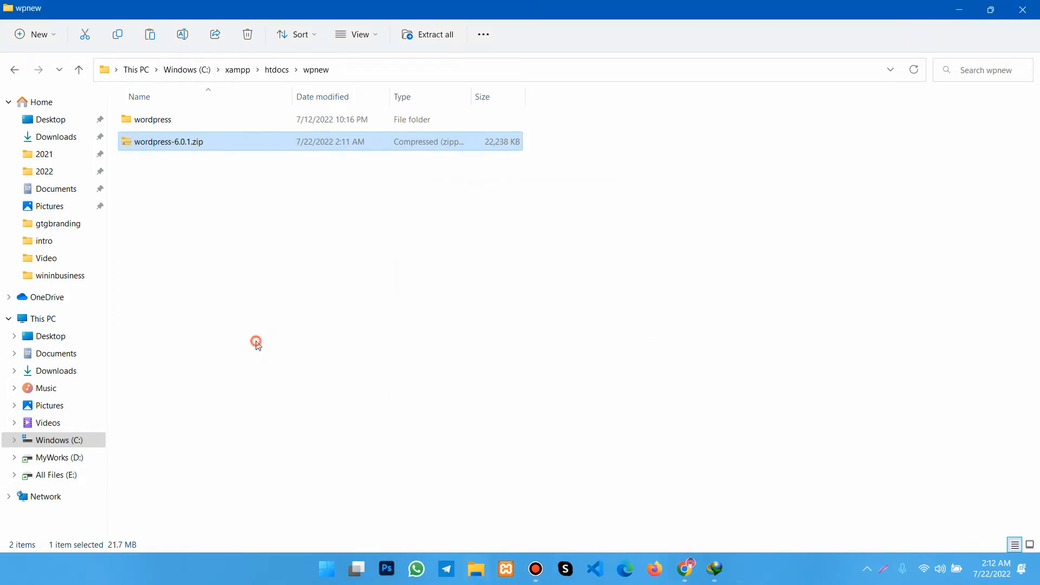
- Delete the wordpress-6.0.1.zip archive and move everything from the extracted wordpress folder up into wpnew
left_click(154, 140)
key("Delete")
left_click(143, 127)
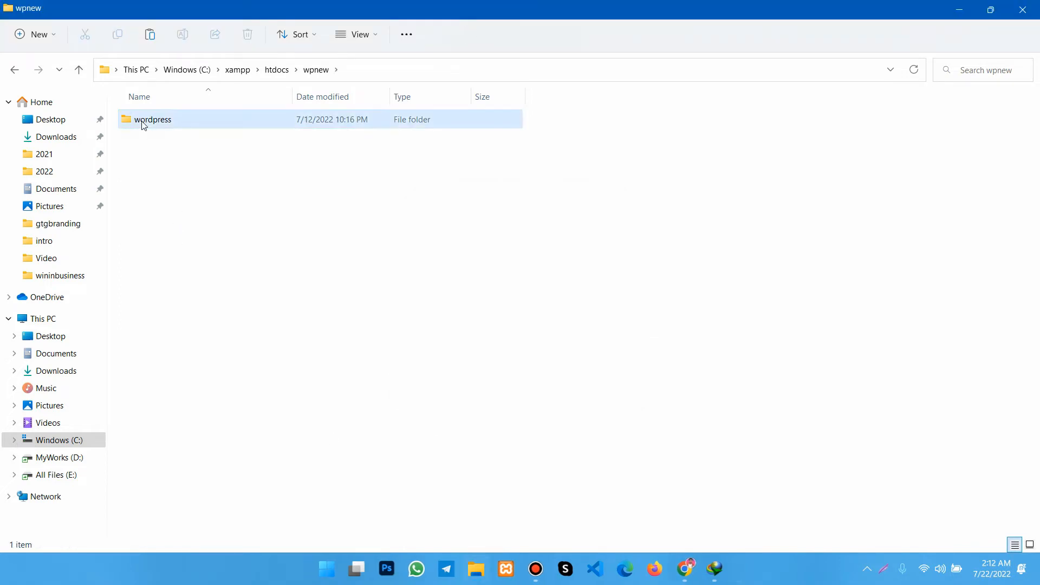
double_click(143, 123)
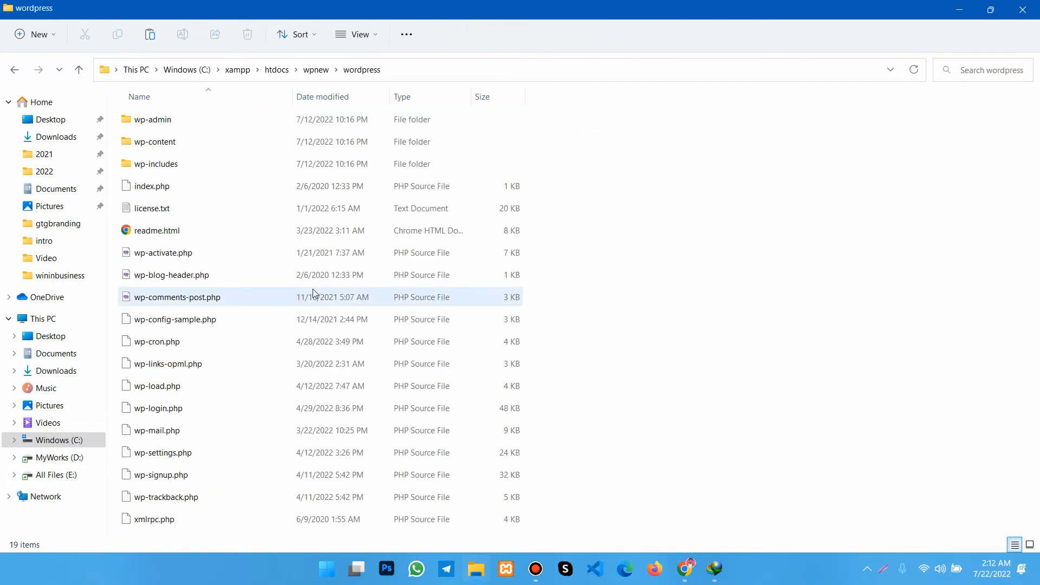
key("ctrl+a")
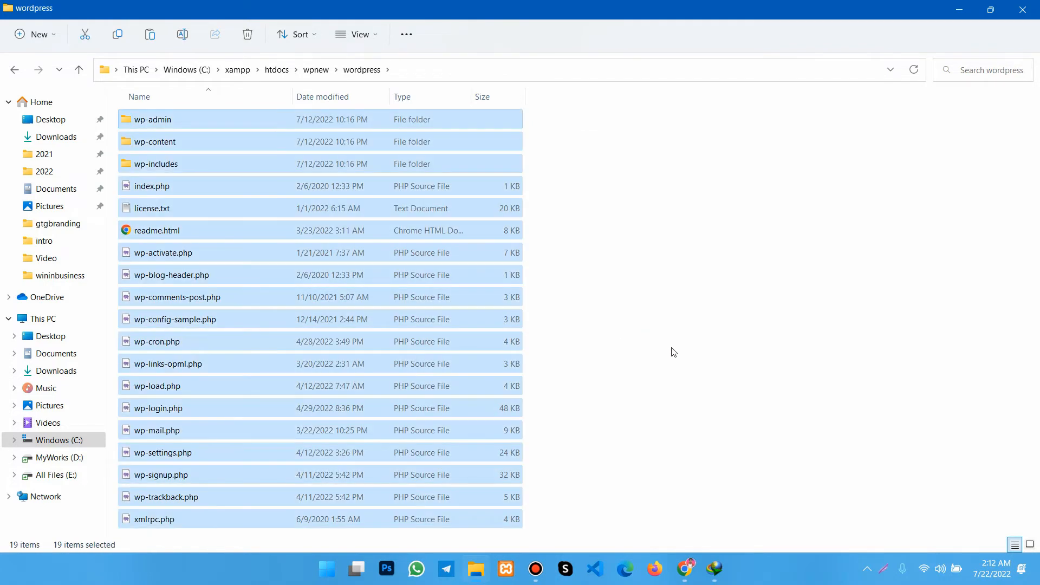
left_click(79, 69)
left_click(204, 296)
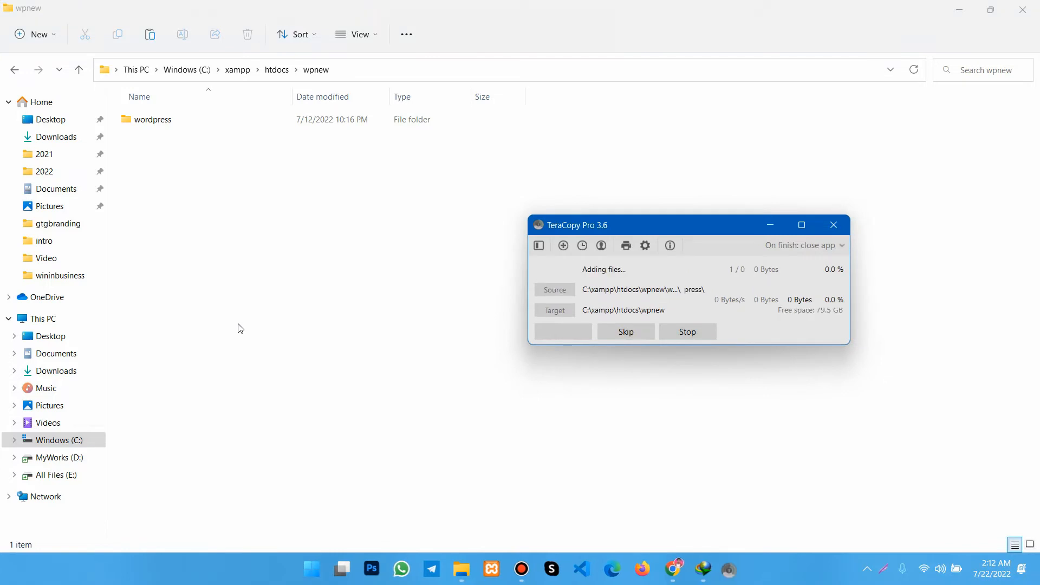
- Delete the leftover wordpress folder from wpnew and go up to the htdocs folder
left_click(149, 124)
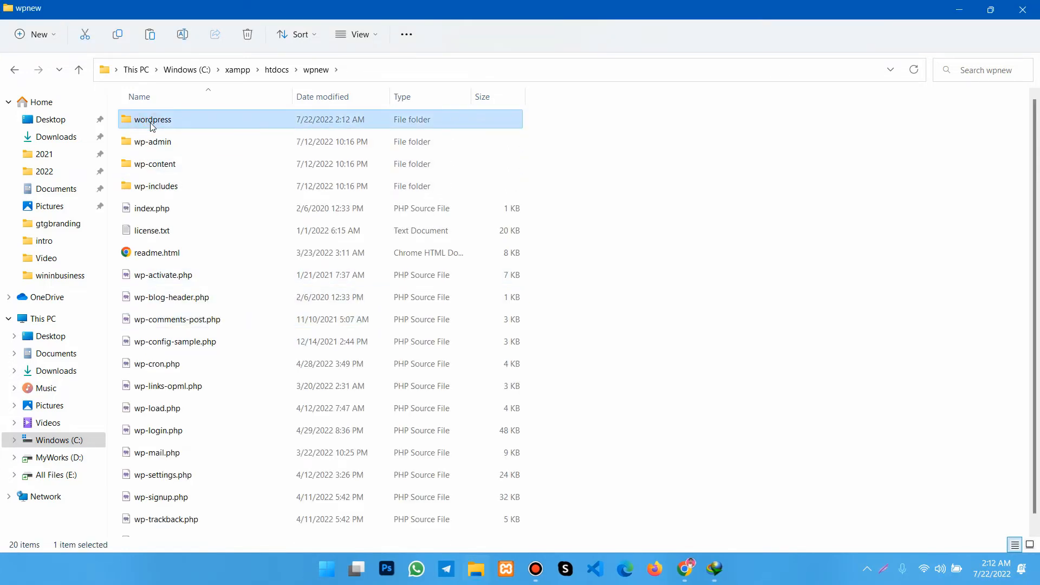
key("Delete")
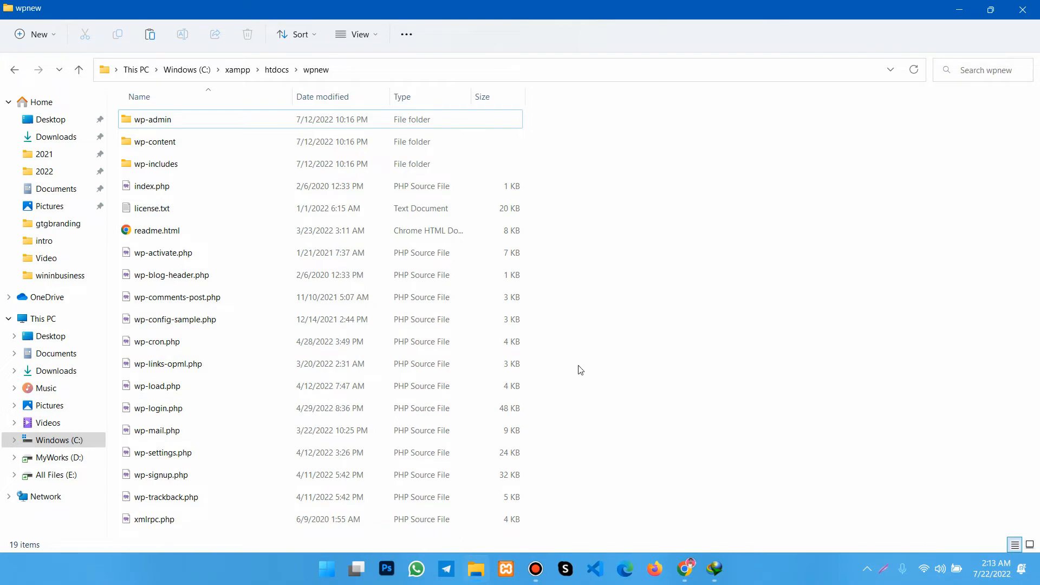
left_click(79, 69)
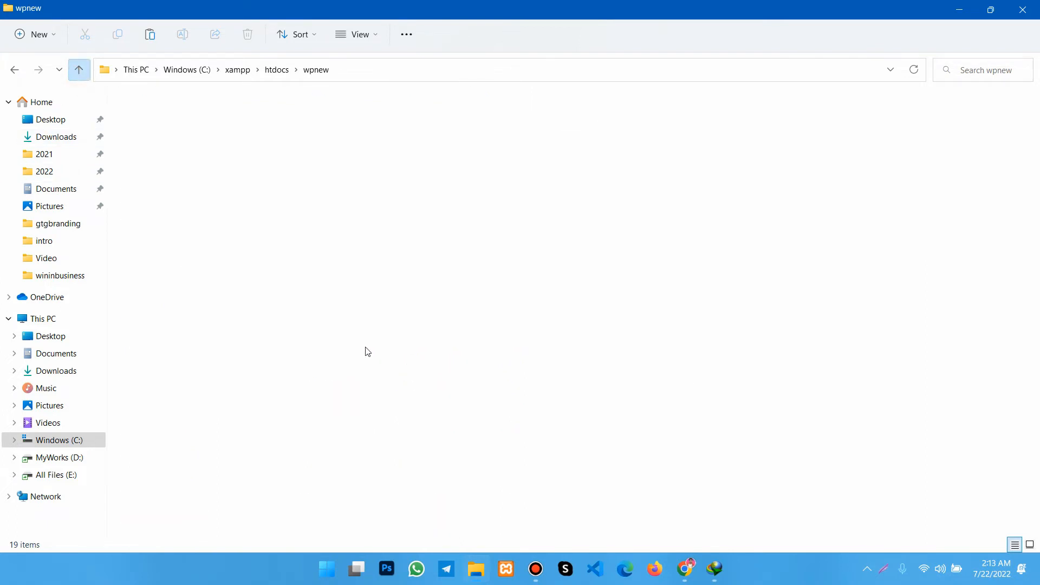
left_click(556, 368)
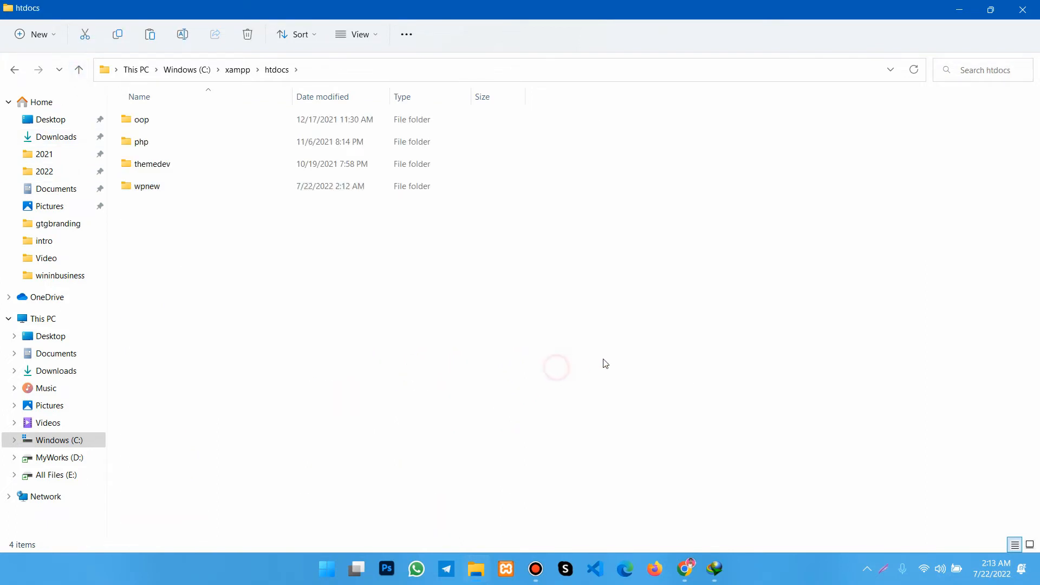
- Switch to Chrome, reload the localhost index and load the WordPress setup at localhost/wpnew
left_click(686, 570)
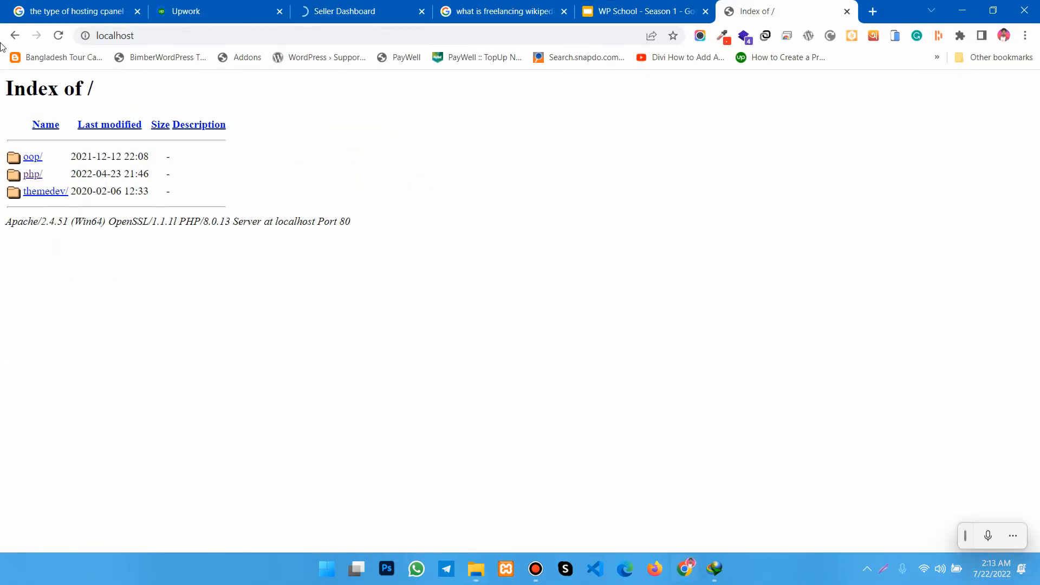
left_click(60, 36)
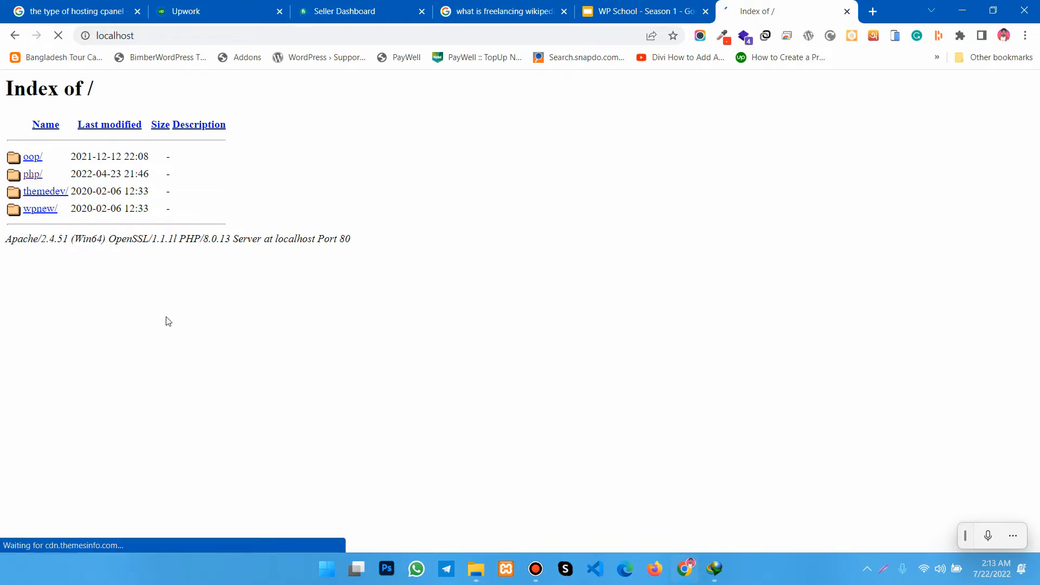
left_click(33, 210)
left_click(319, 35)
left_click(349, 38)
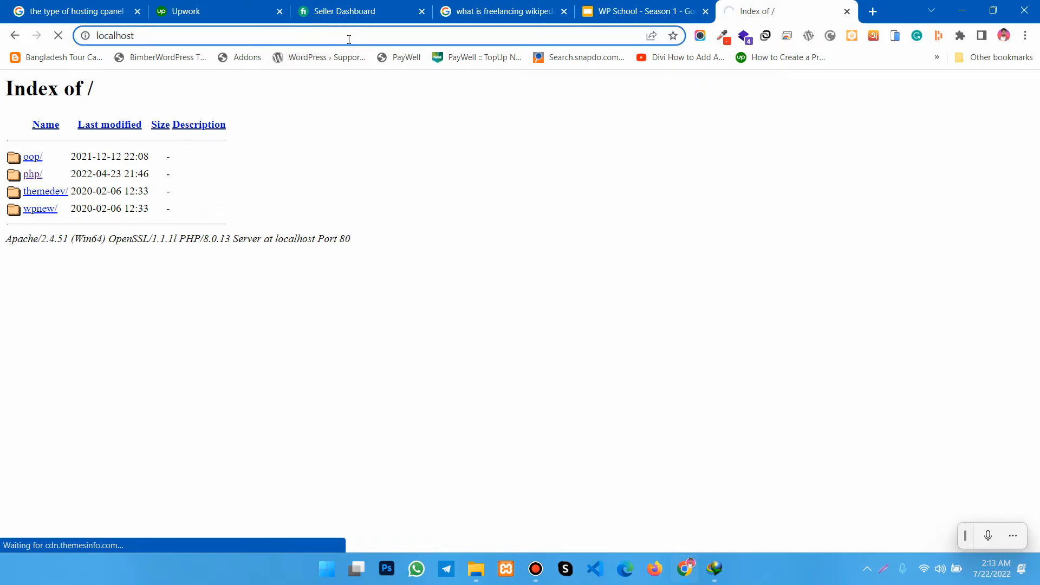
type("/wpne")
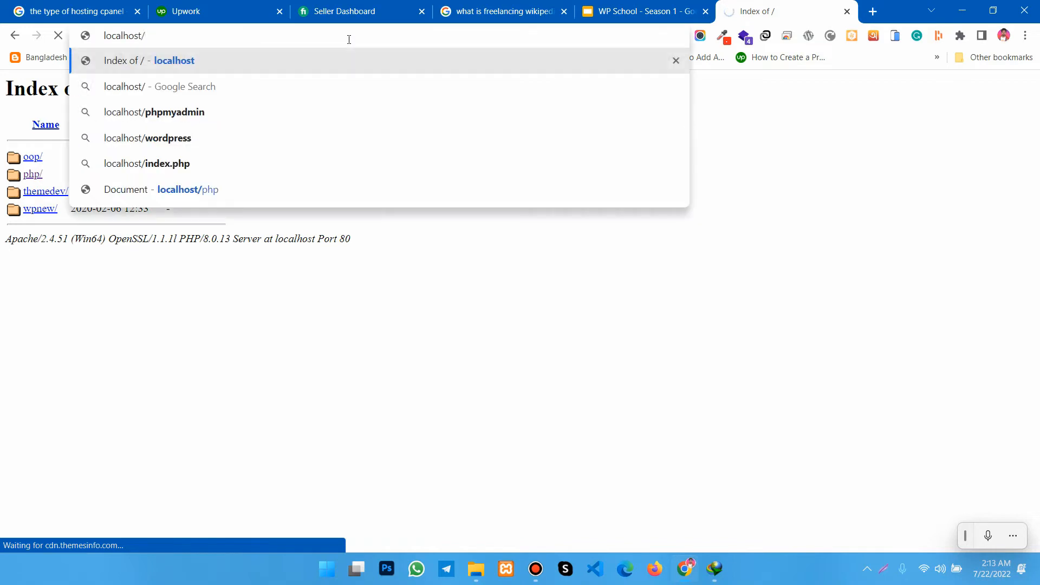
type("w")
key("Return")
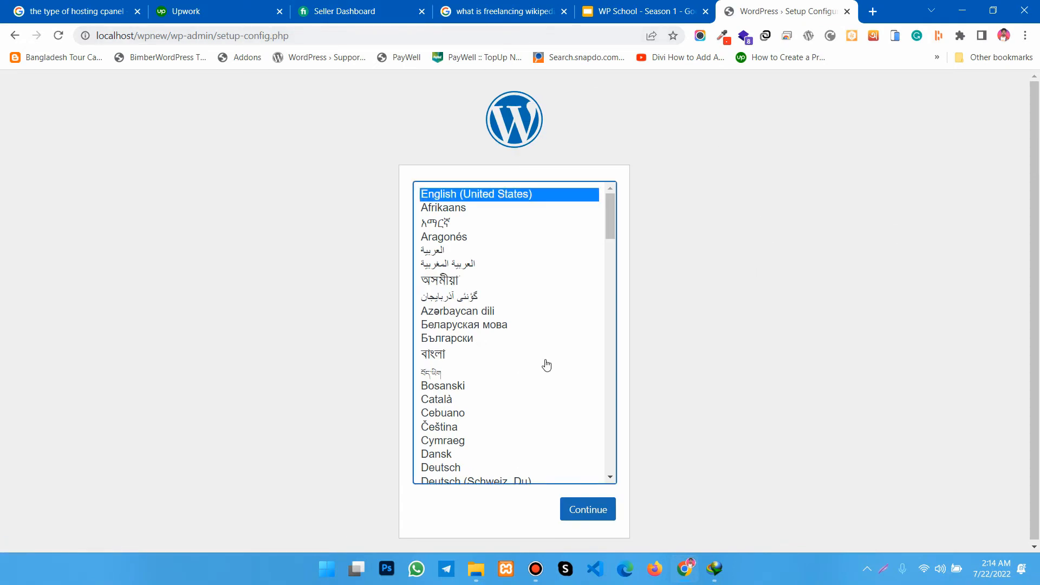
- Look through the installer's languages and continue the WordPress setup in English (United States)
scroll(546, 365, "down", 12)
scroll(554, 384, "down", 15)
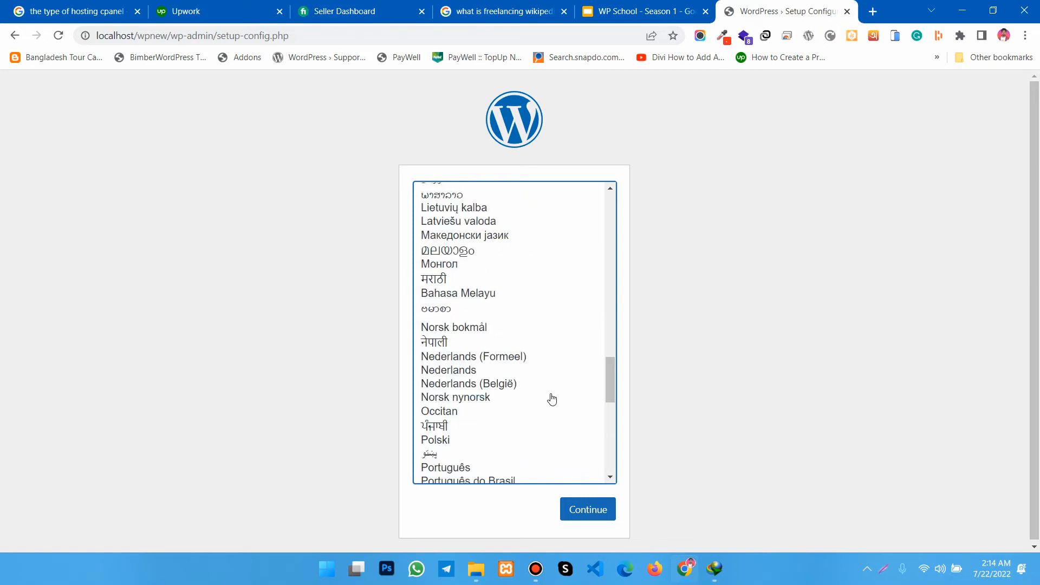
scroll(553, 395, "up", 10)
scroll(552, 400, "up", 15)
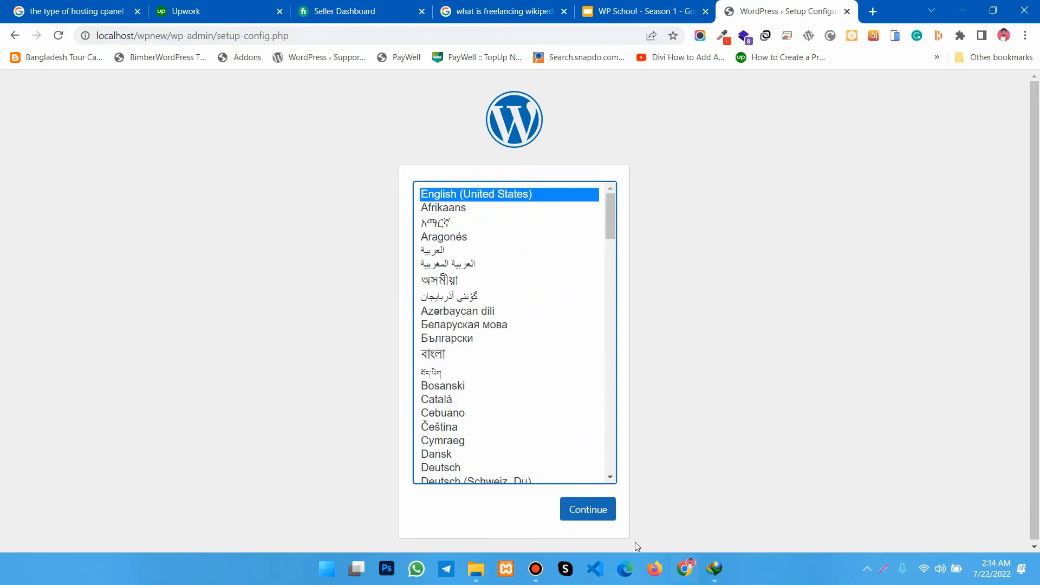
left_click(573, 511)
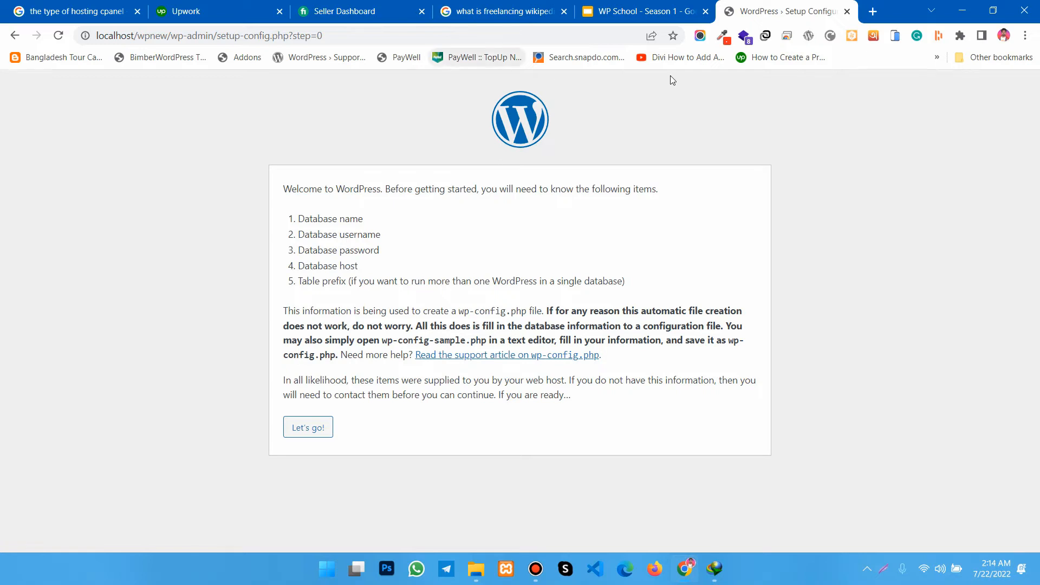
- Open localhost/phpmyadmin in a new tab, checking the database items required on the WordPress setup page before returning to it
left_click(872, 11)
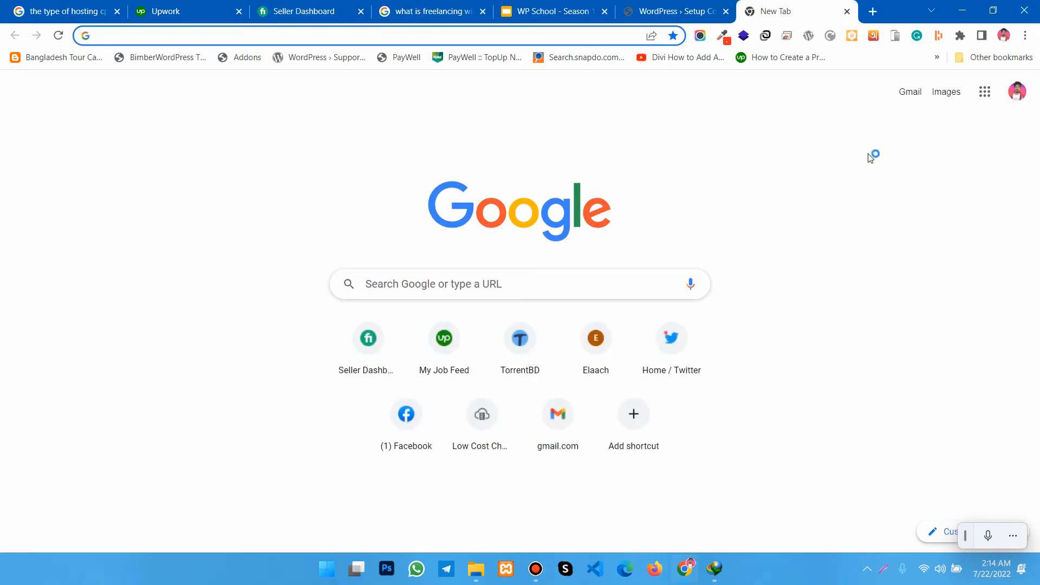
type("php")
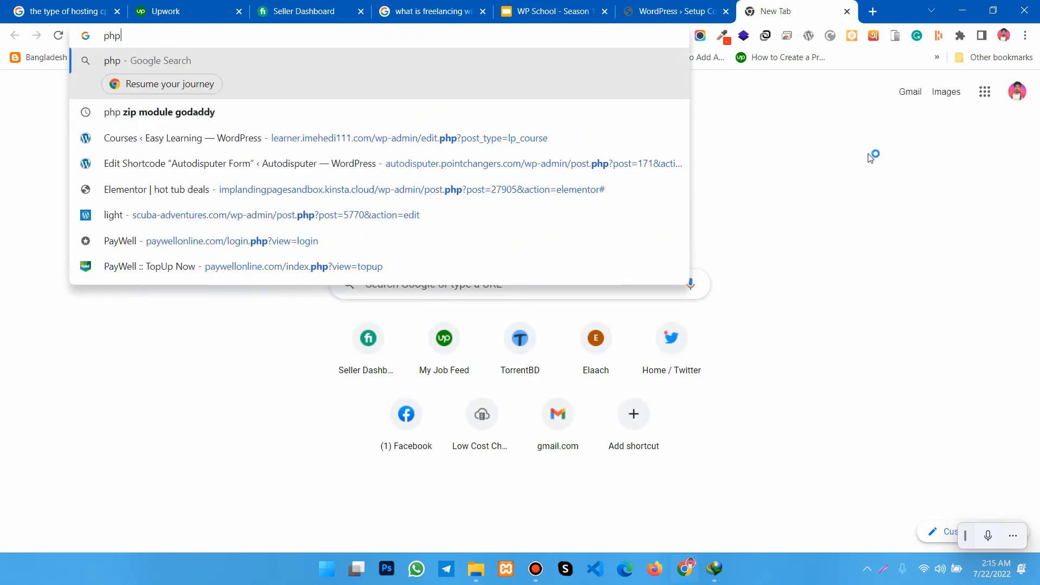
key("BackSpace")
key("BackSpace")
key("BackSpace")
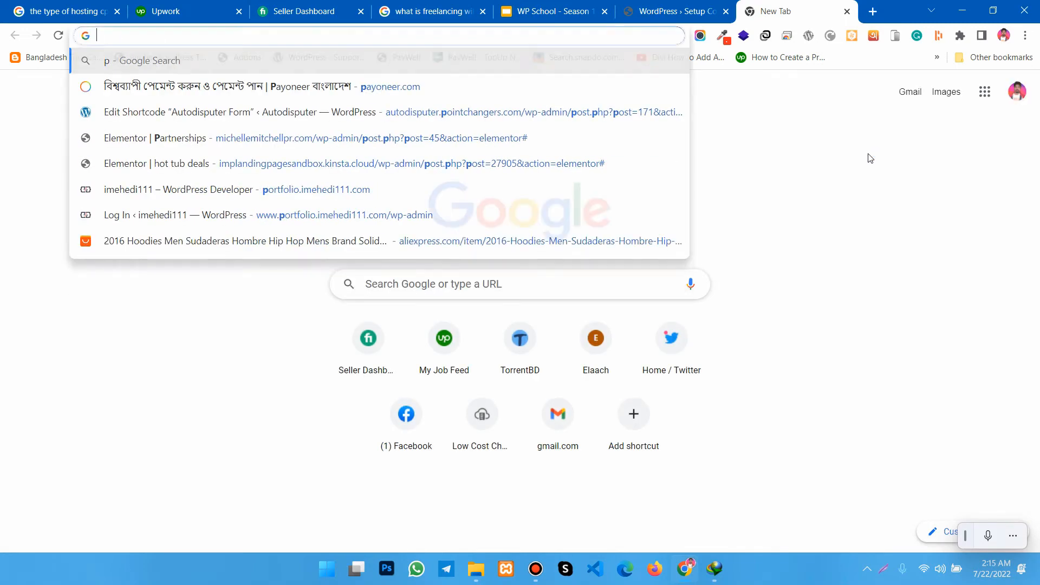
type("localhost")
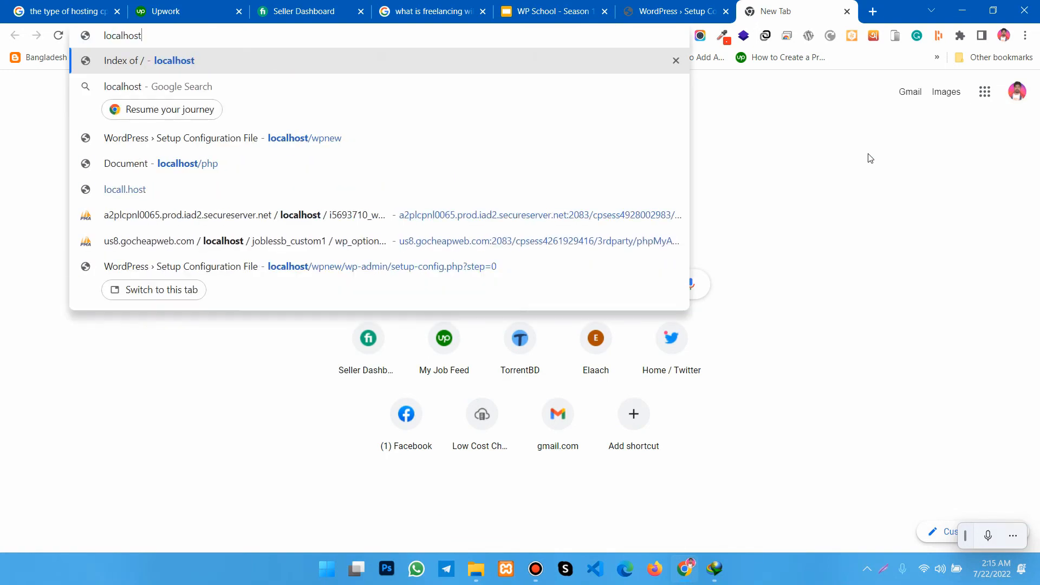
type("/phpmy")
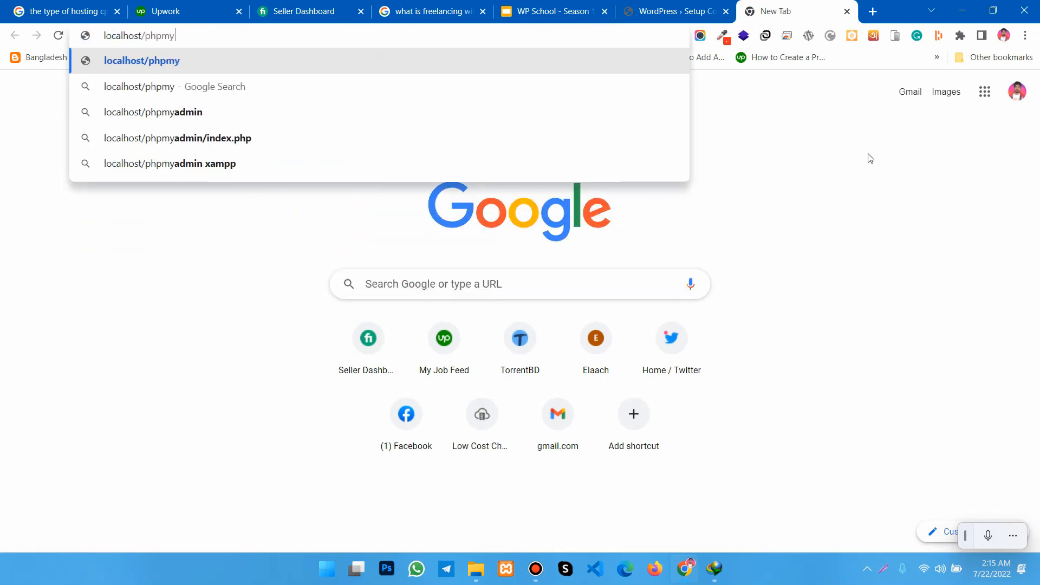
type("admin")
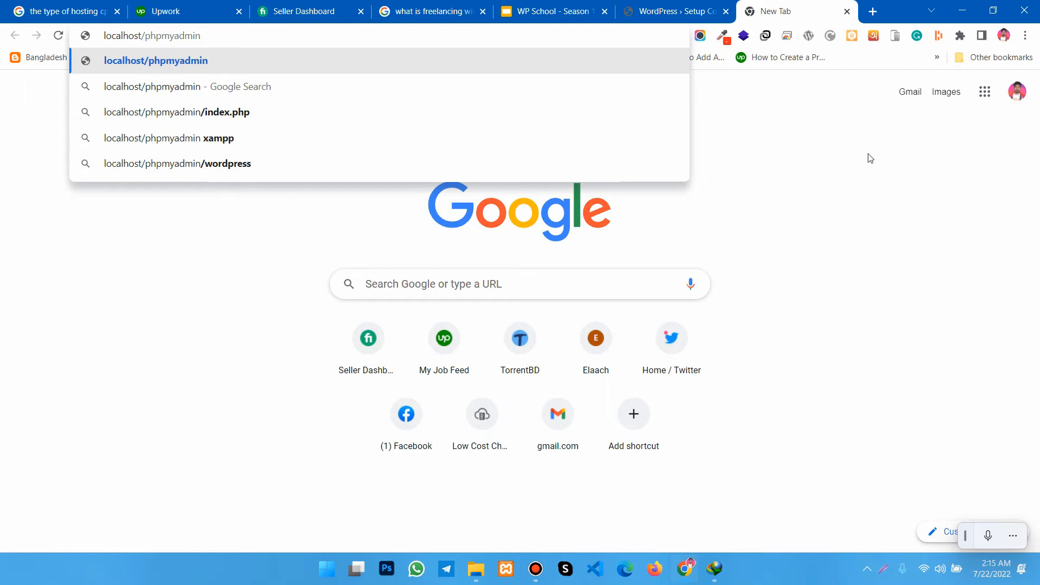
key("Return")
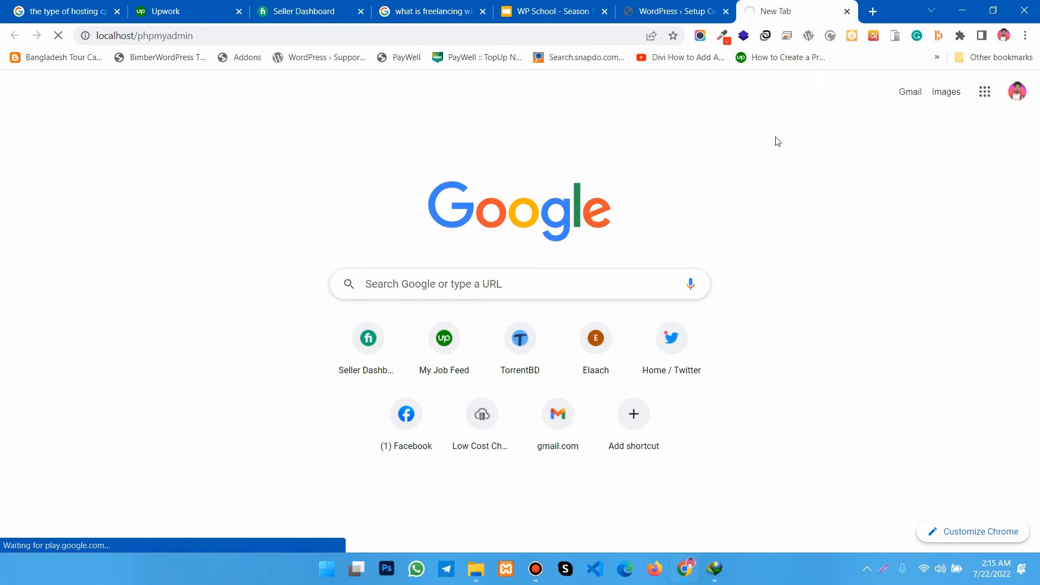
left_click(671, 17)
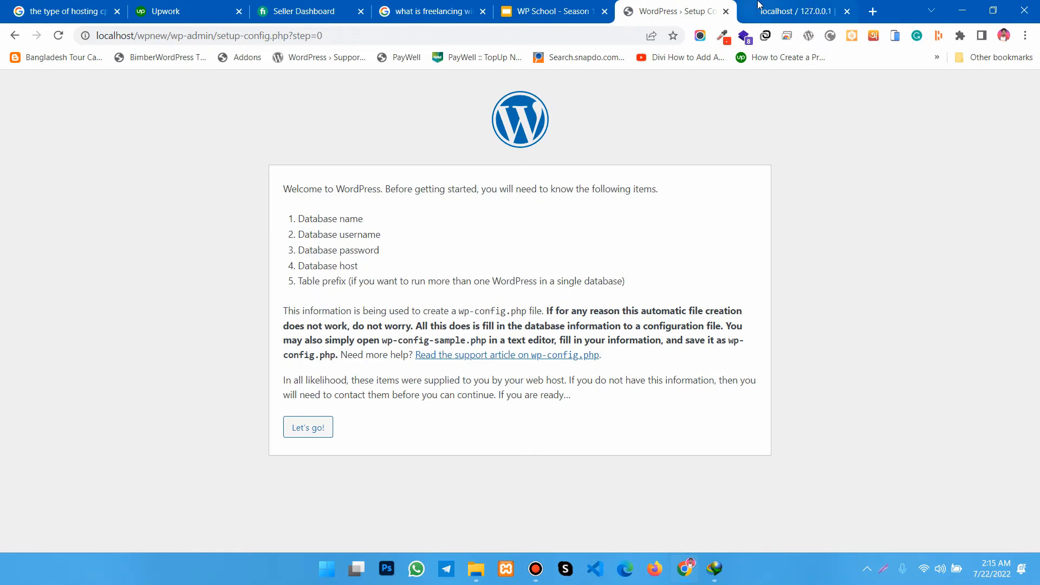
key("ctrl+Tab")
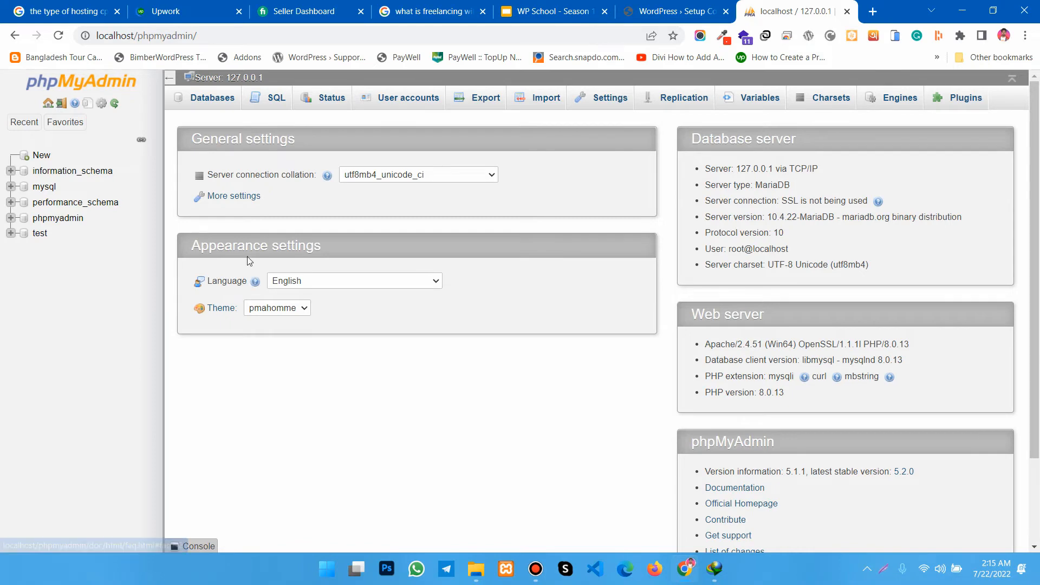
- Create a database named wpnewsetup with the utf8mb4_general_ci collation in phpMyAdmin
left_click(211, 104)
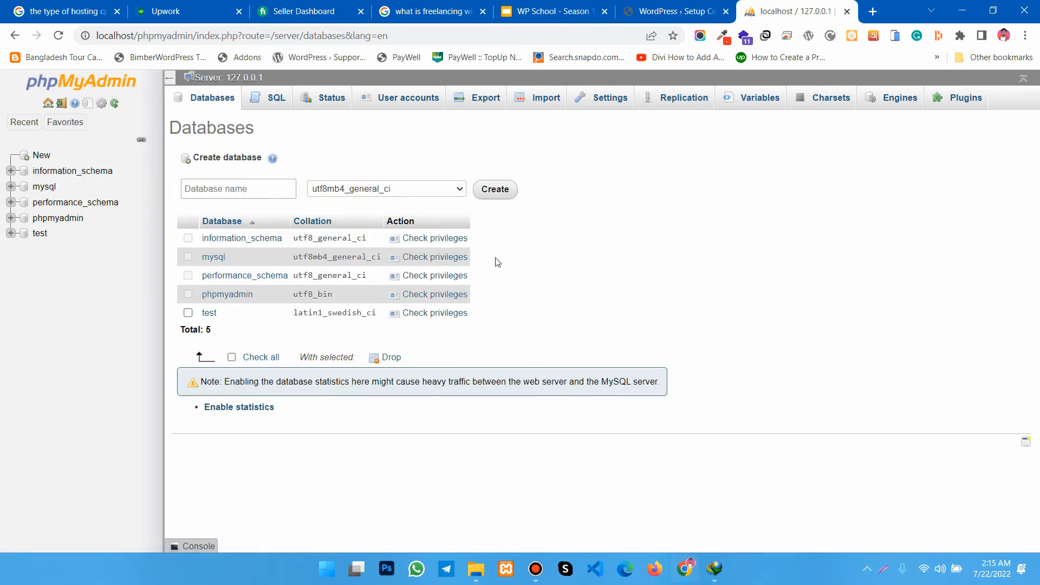
left_click(230, 190)
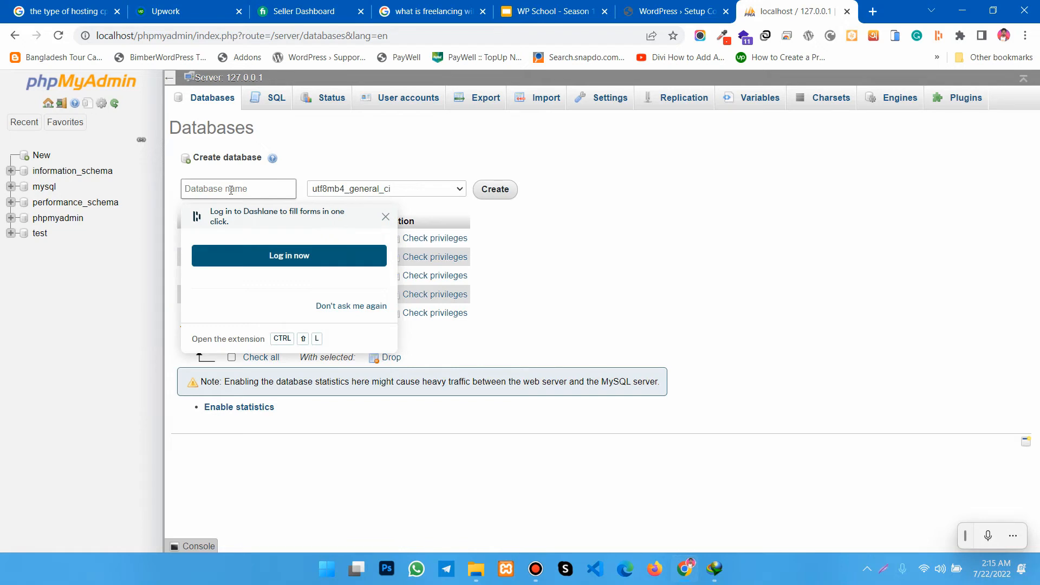
type("wpnewsetup")
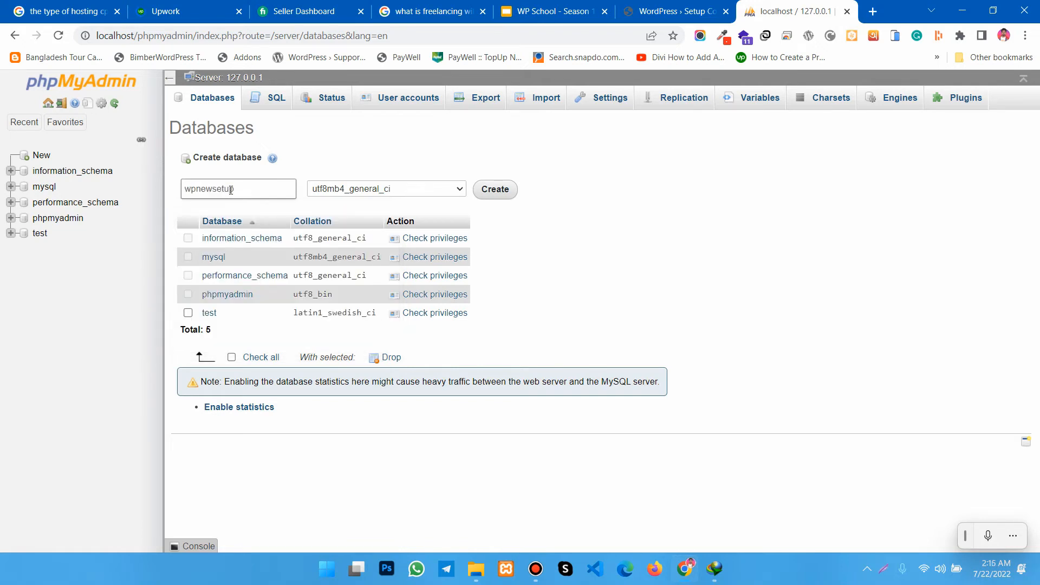
left_click(495, 195)
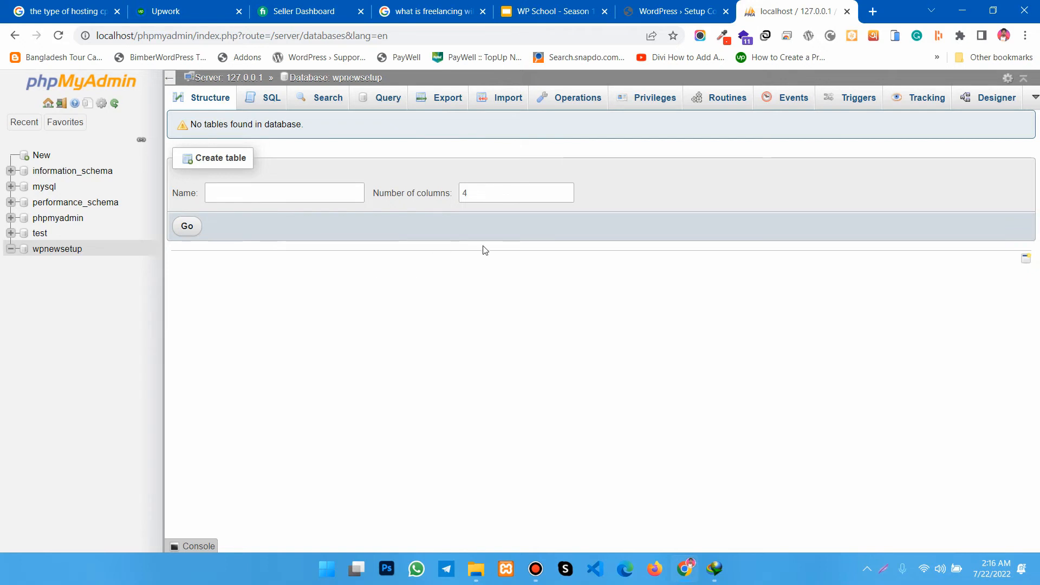
- Start a new user account from the wpnewsetup database's privileges and set its user name to wpmhnew
left_click(654, 105)
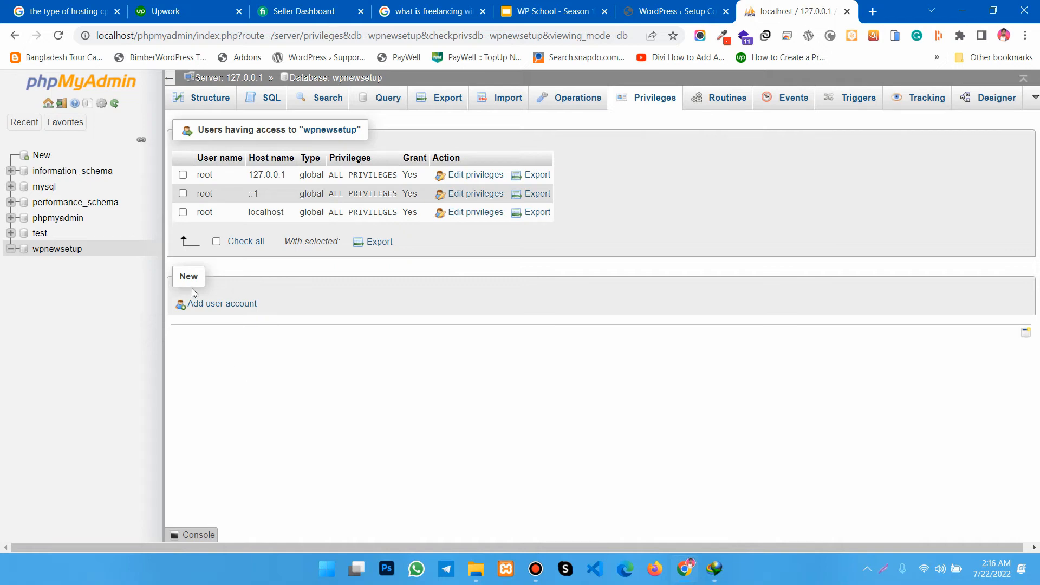
left_click(223, 304)
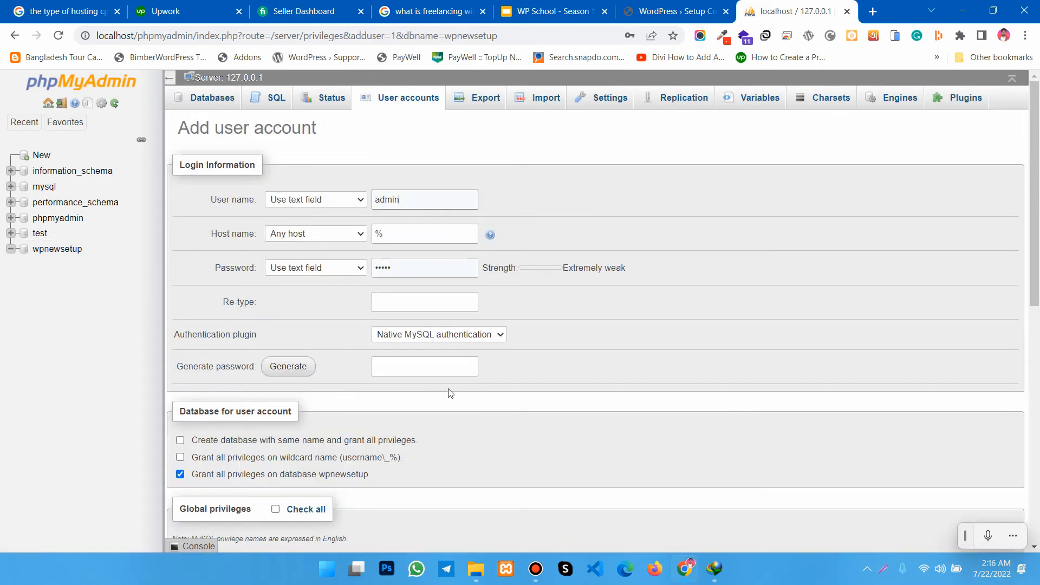
left_click(383, 200)
double_click(384, 200)
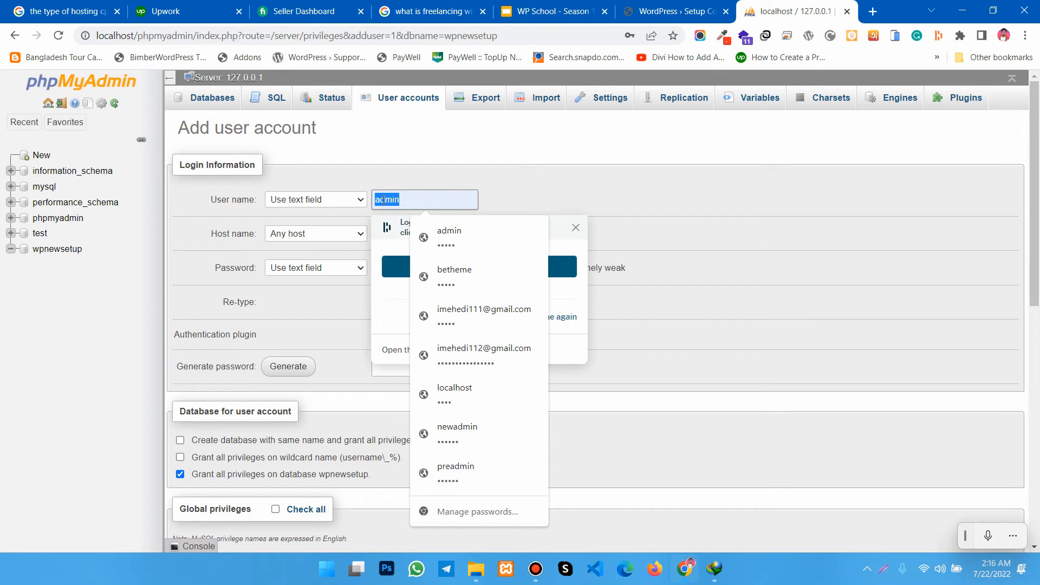
type("w")
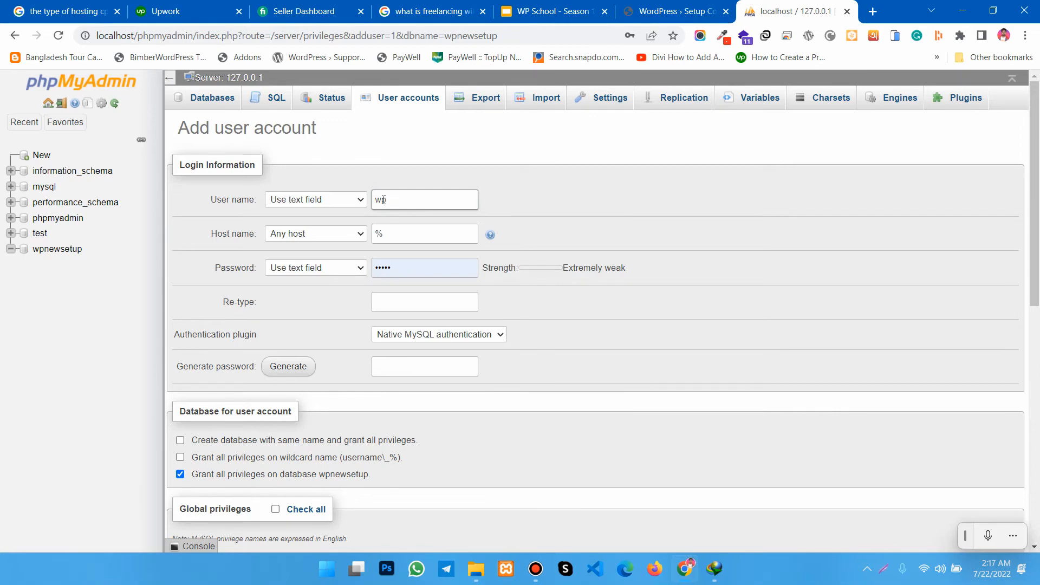
type("pmhnew")
- Set the new user account's host name to localhost
left_click(395, 234)
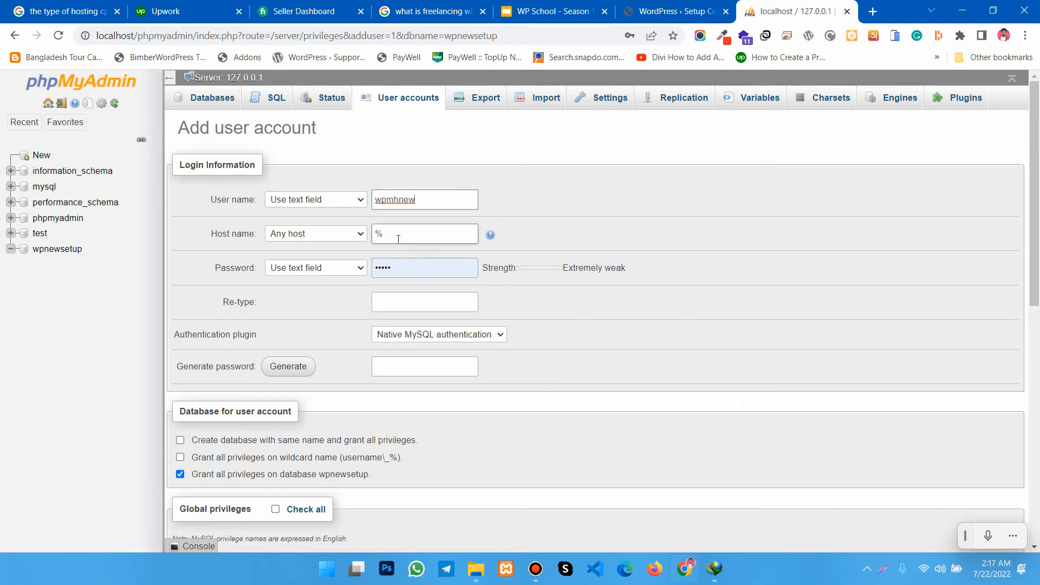
double_click(393, 231)
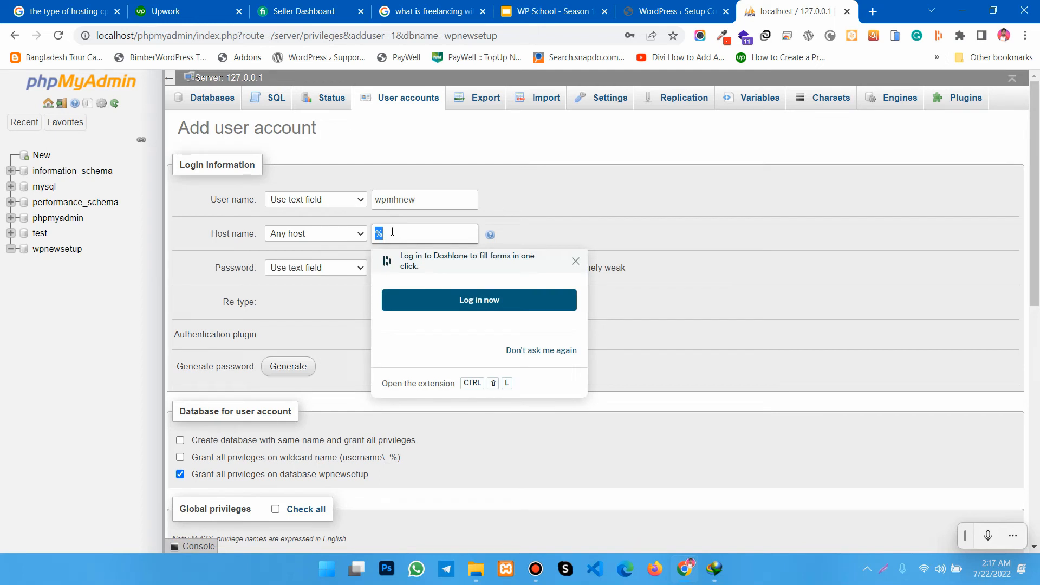
type("loca")
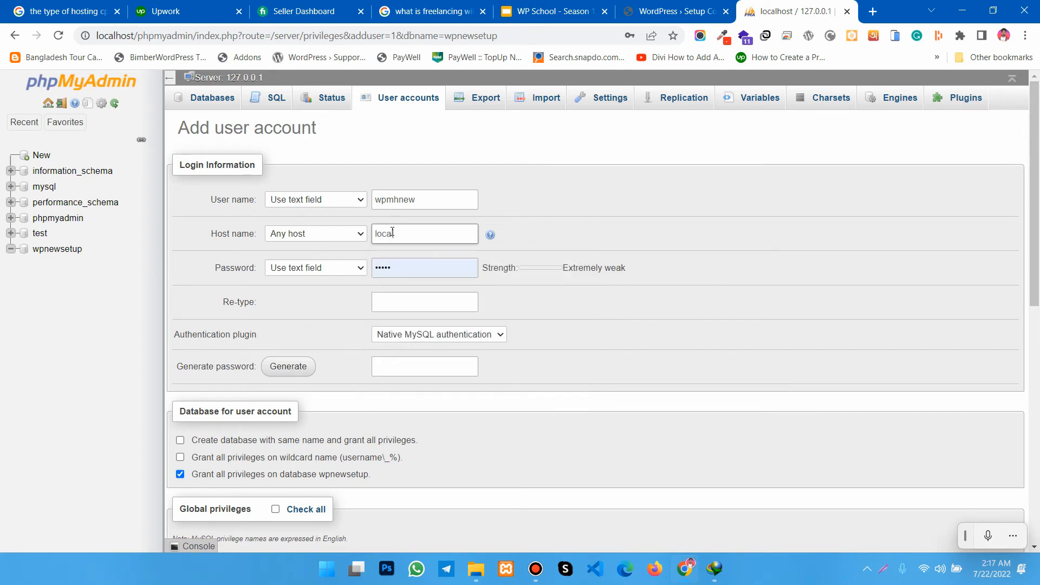
type("lhost")
- Replace the prefilled password with a new account password and re-enter it in the Re-type field
left_click(408, 271)
left_click(399, 269)
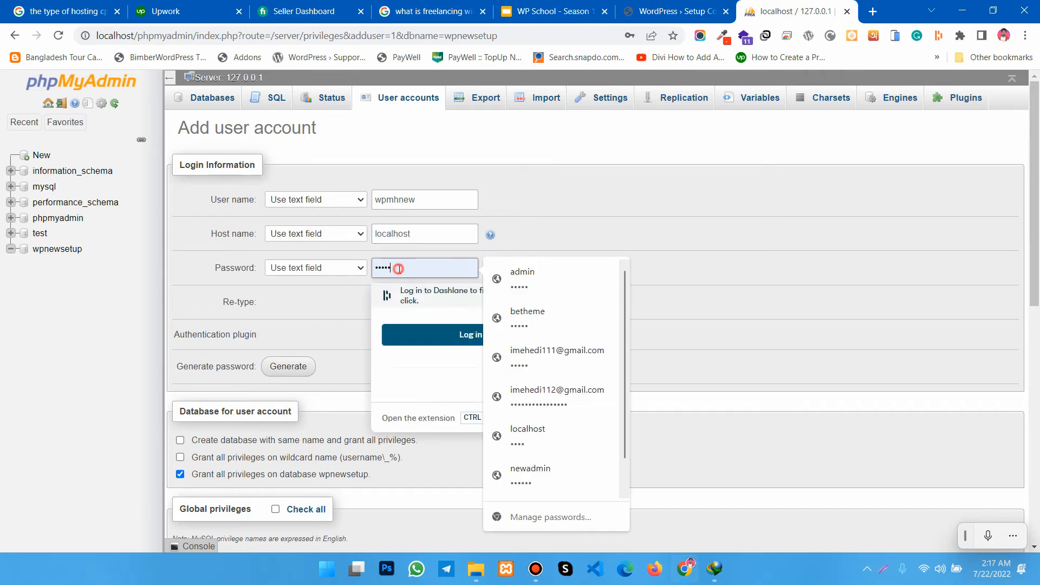
double_click(399, 269)
type("12")
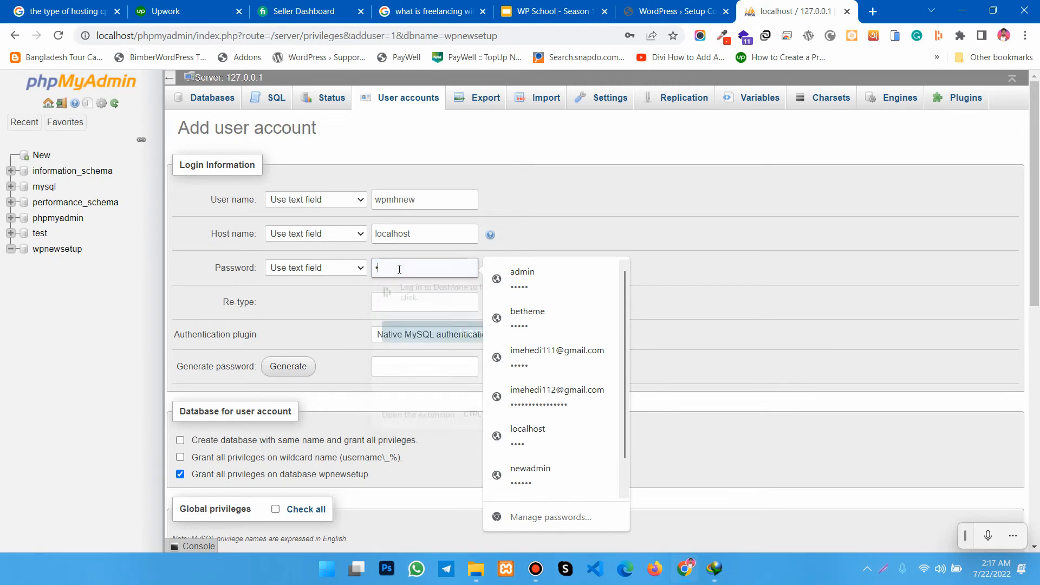
type("12")
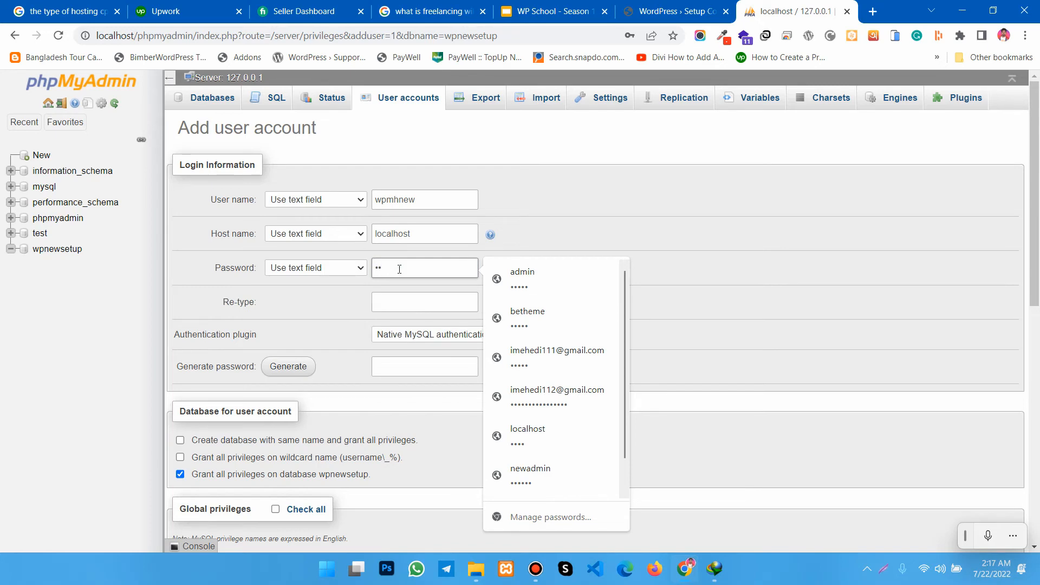
type("345678")
left_click(384, 305)
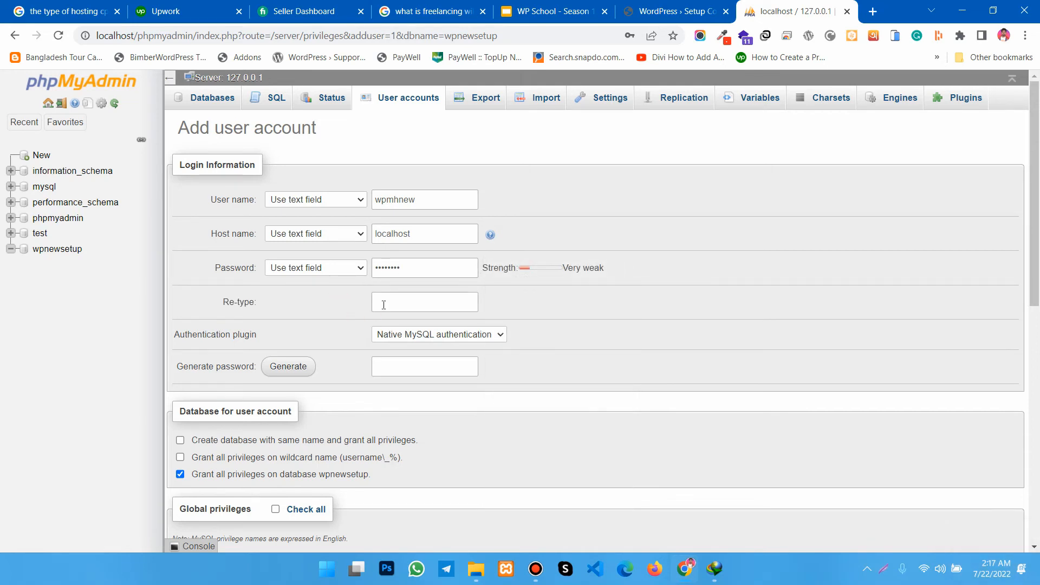
type("12")
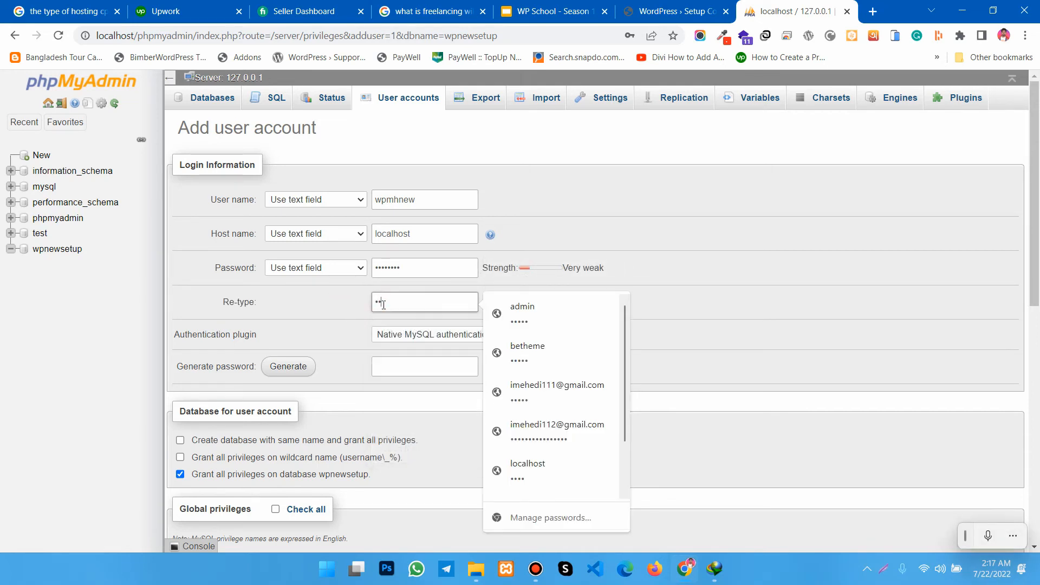
type("345678")
- Strengthen the account password with two more characters and update the Re-type field to match
left_click(427, 268)
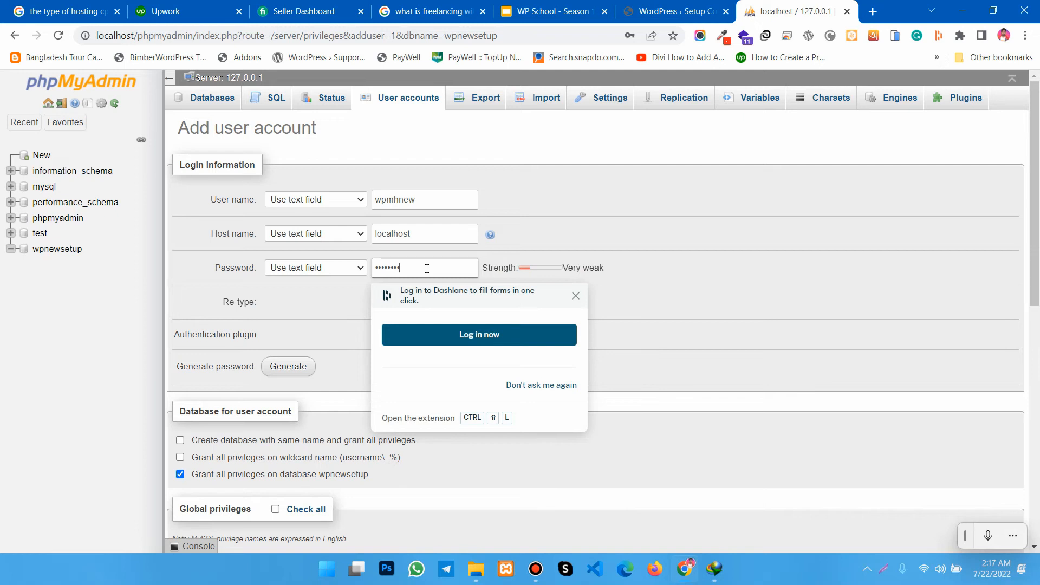
type("••")
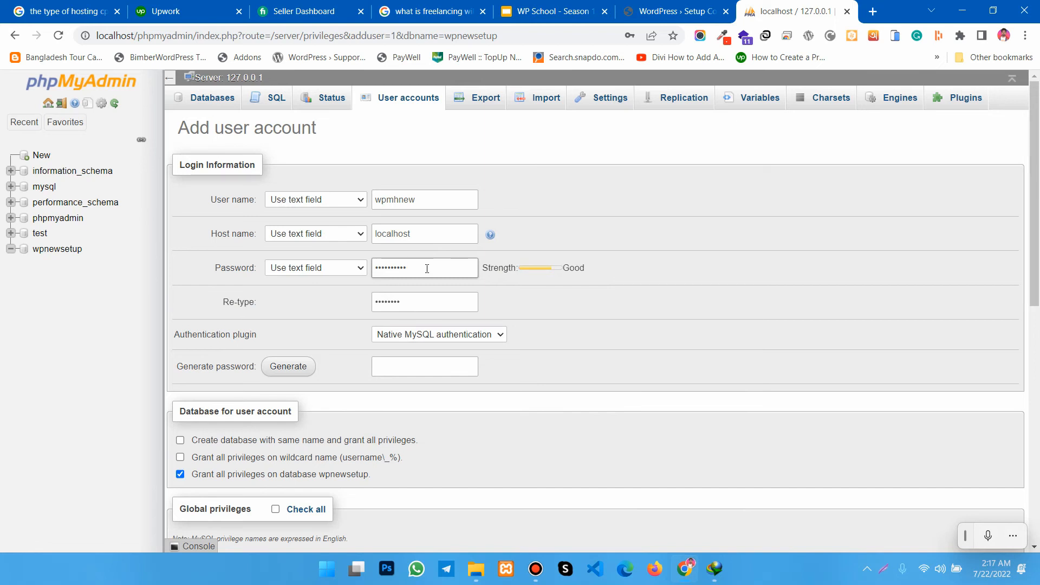
left_click(423, 304)
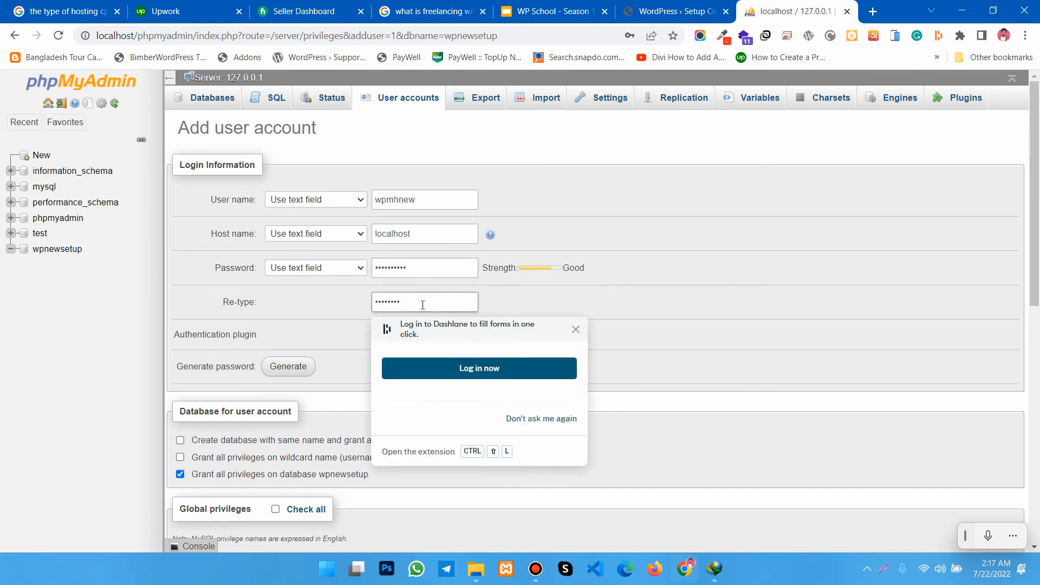
type("••••••••••")
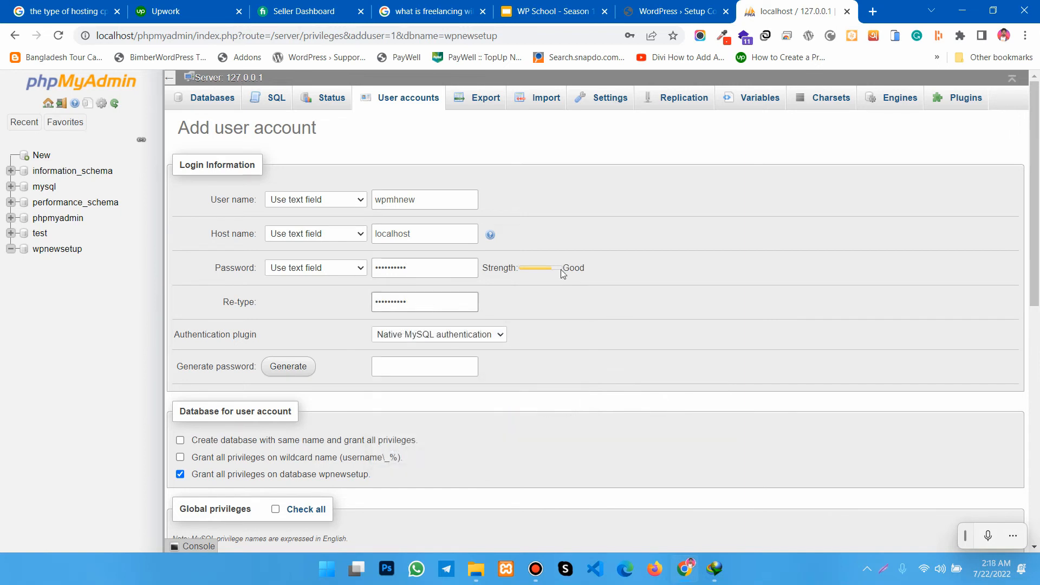
left_click(552, 308)
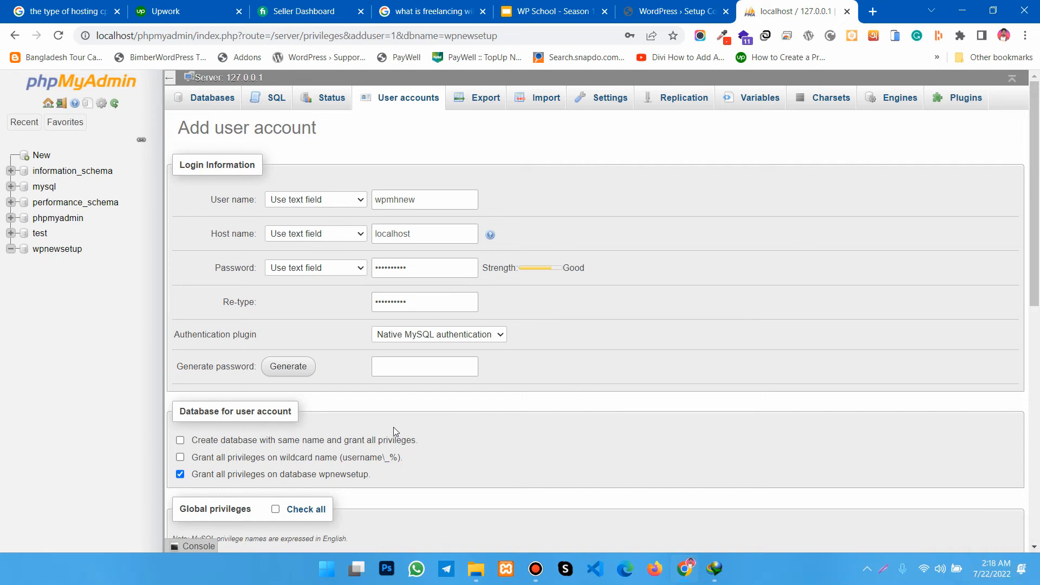
- Grant the new user account all Data, Structure and Administration global privileges
scroll(383, 421, "down", 1)
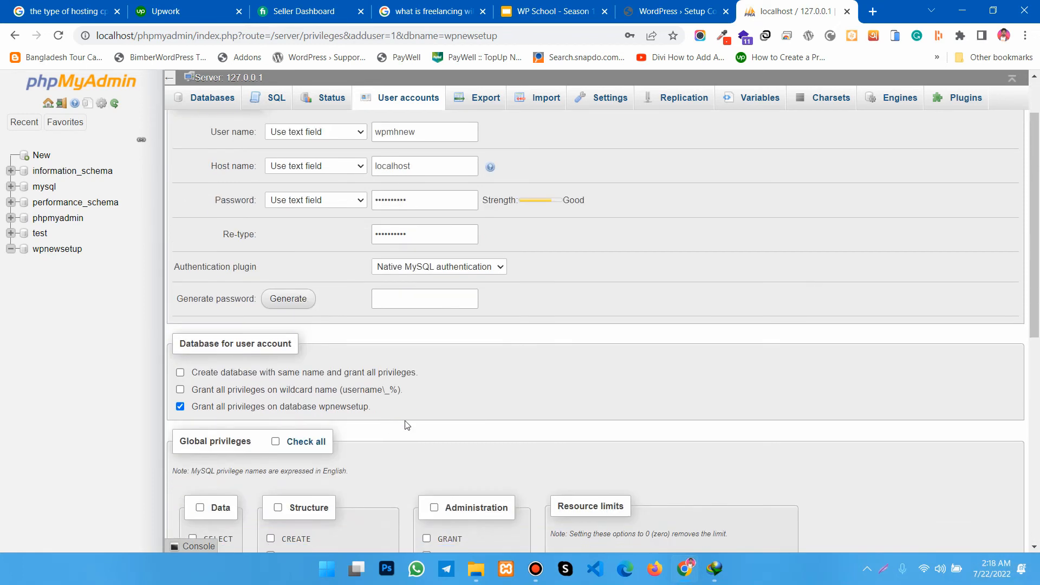
scroll(409, 416, "down", 1)
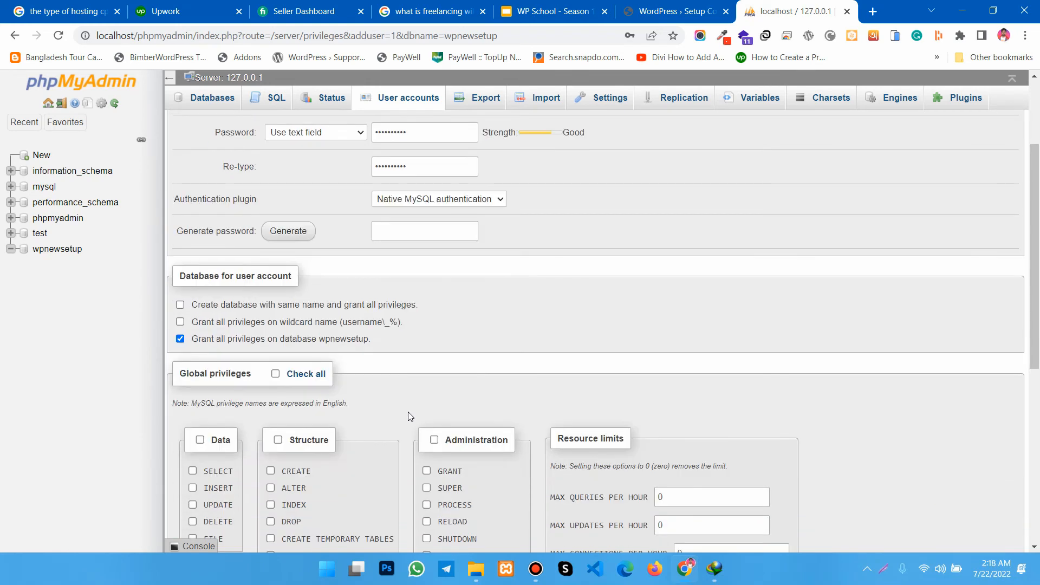
scroll(408, 414, "down", 3)
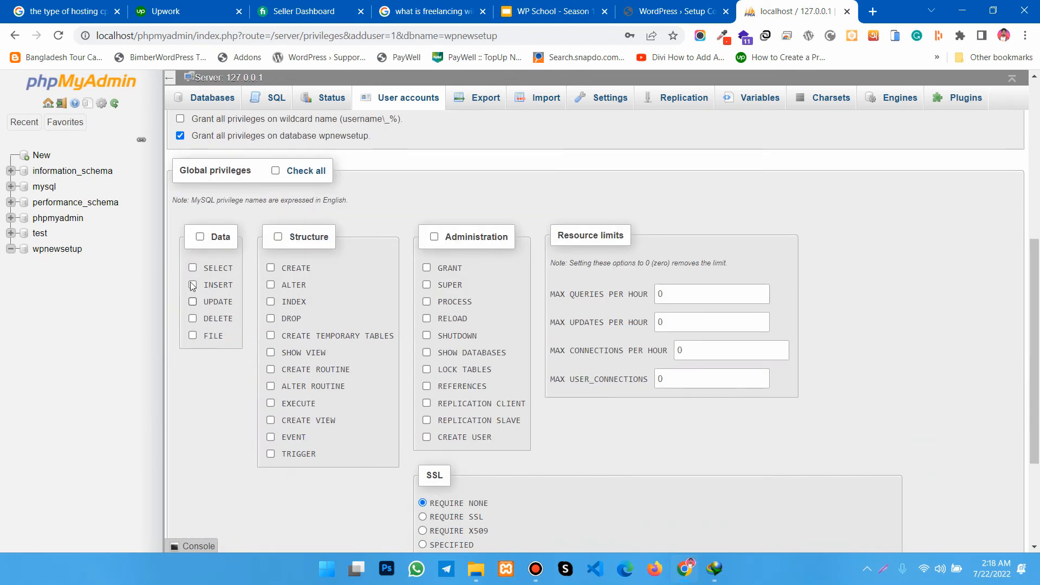
left_click(200, 236)
left_click(278, 237)
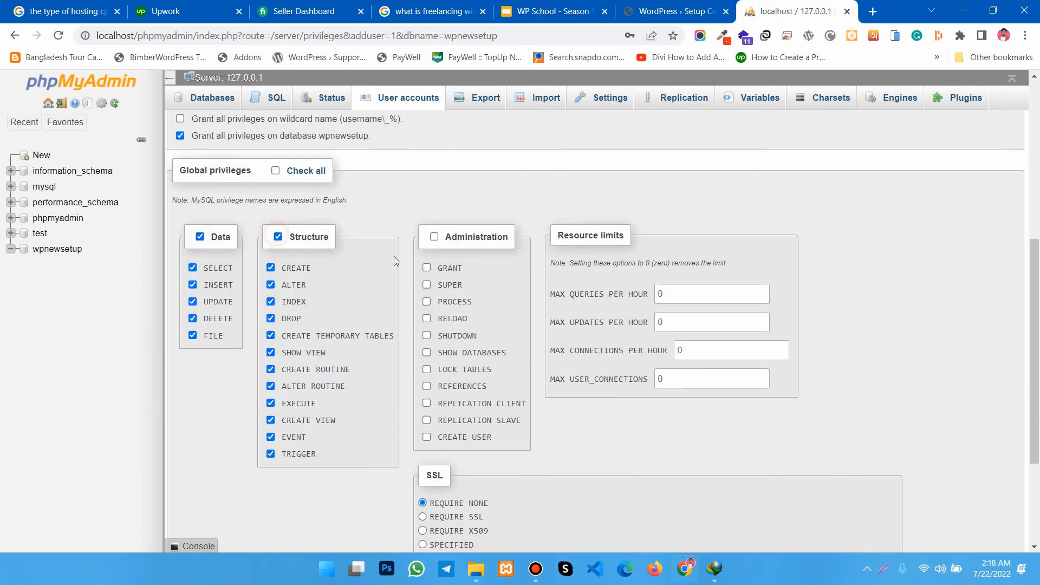
left_click(434, 237)
- Review the account's login details and SSL options, select all global privileges, and create the user account
scroll(539, 408, "down", 3)
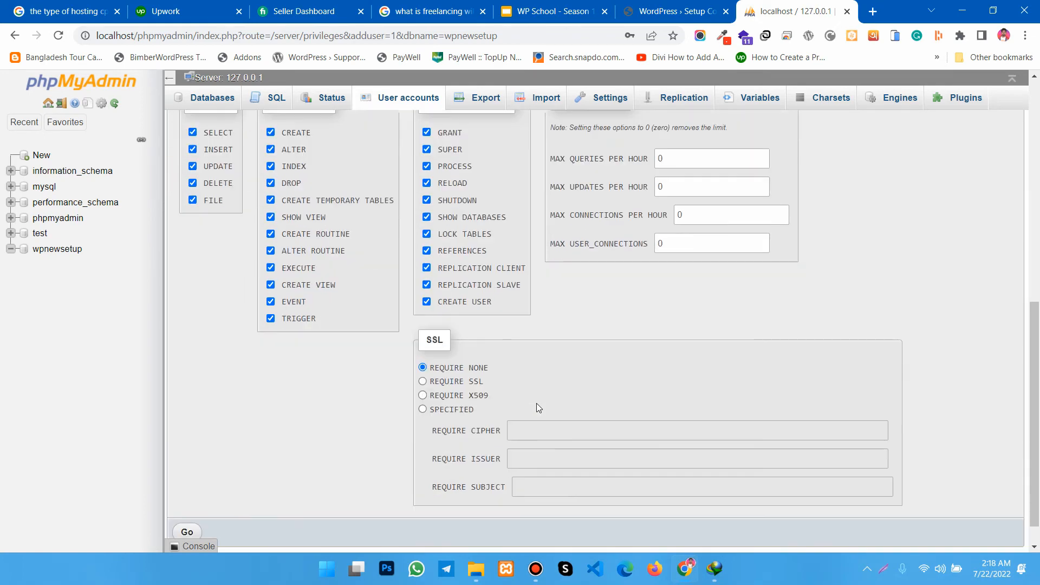
scroll(512, 401, "down", 1)
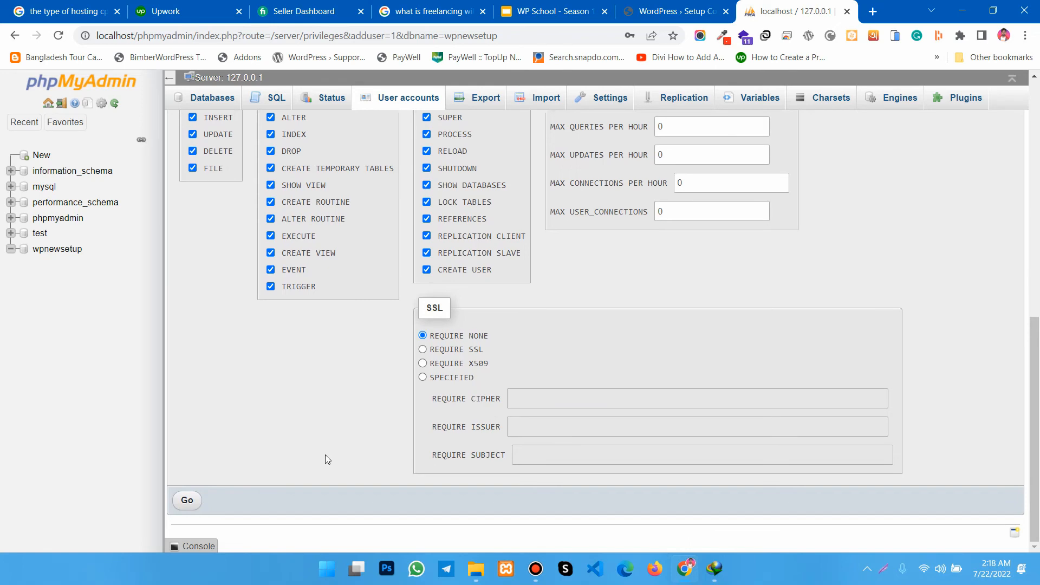
scroll(327, 459, "up", 10)
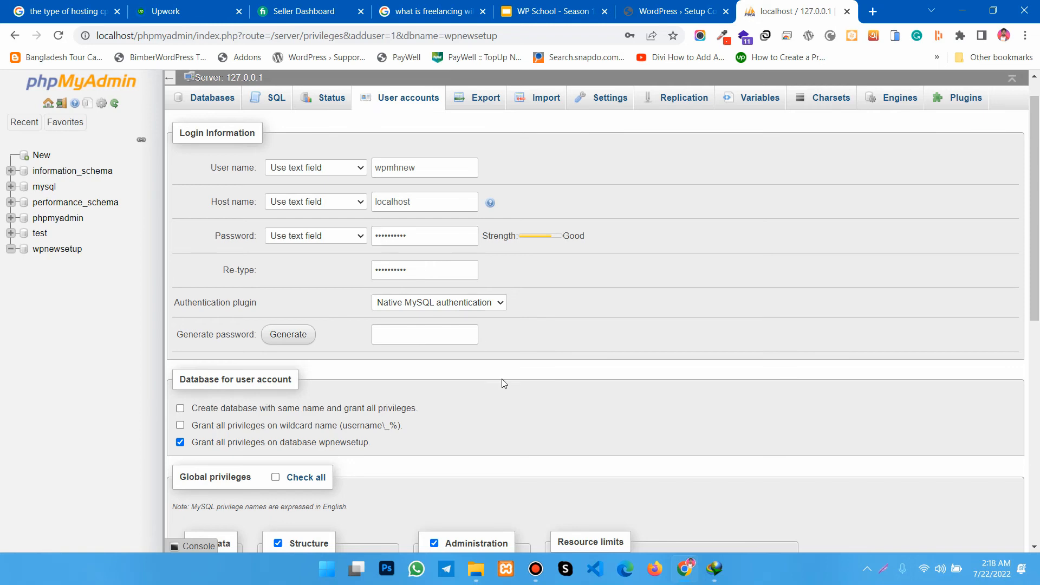
scroll(491, 382, "down", 3)
scroll(499, 374, "up", 3)
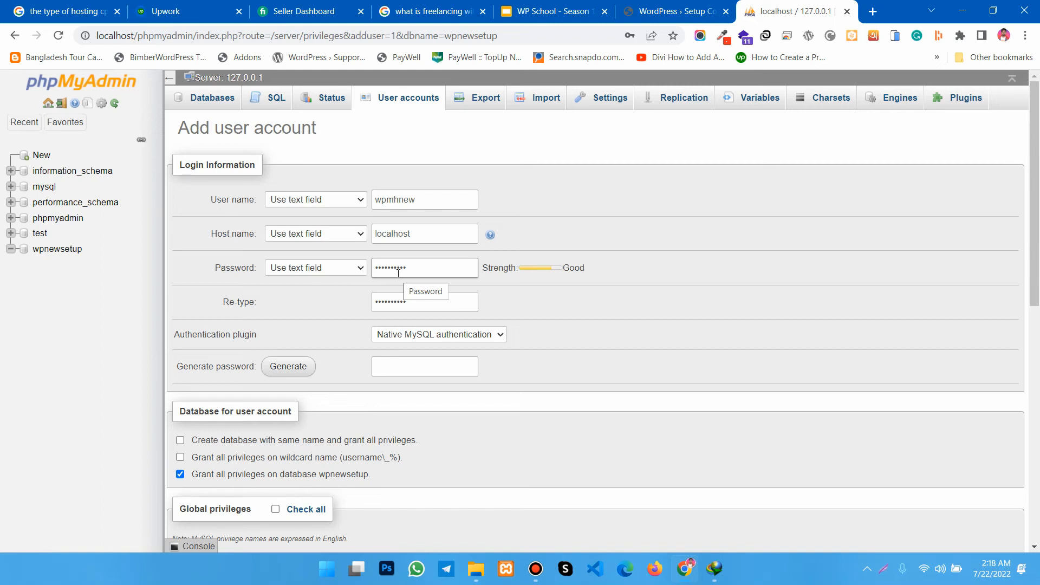
scroll(398, 273, "down", 5)
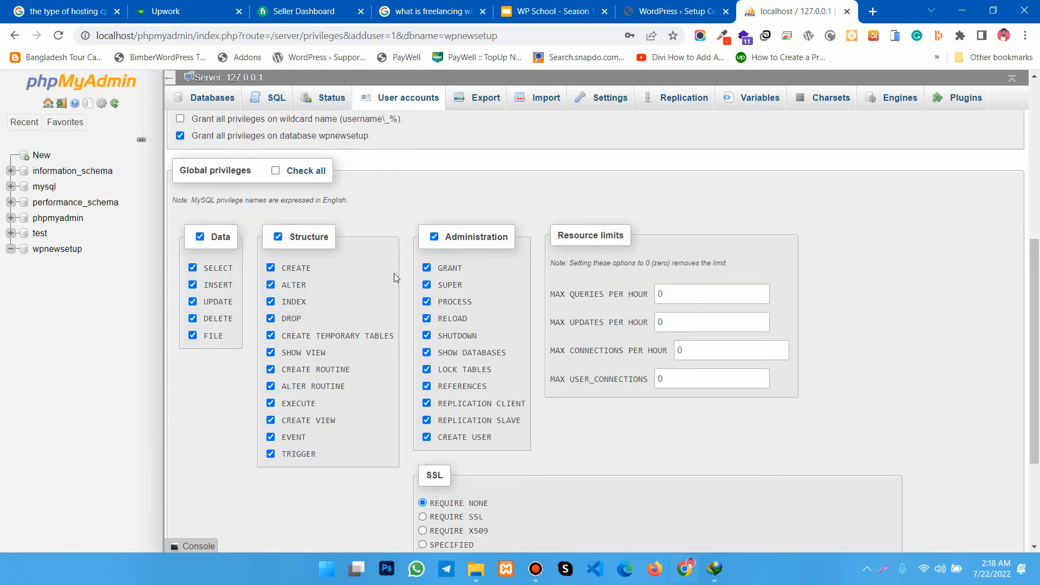
left_click(275, 171)
scroll(355, 256, "down", 3)
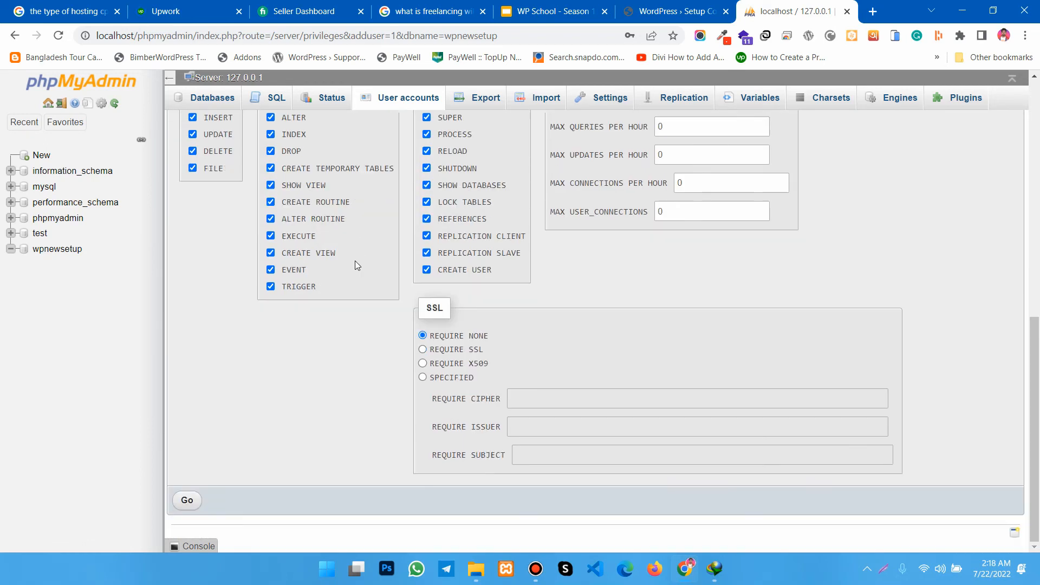
left_click(187, 500)
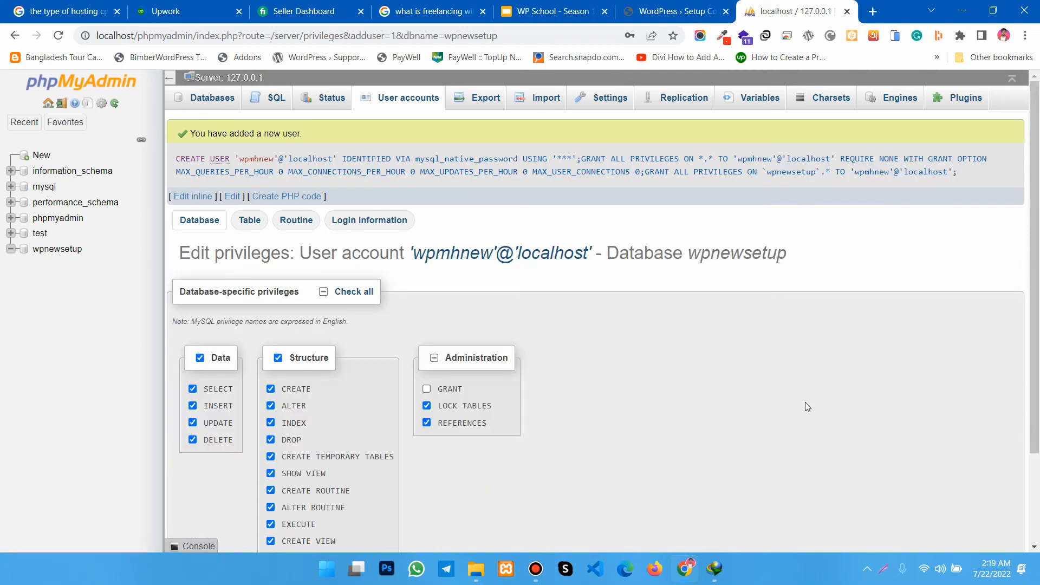
- Return to the WordPress setup page and proceed to the database connection details form
scroll(457, 379, "down", 2)
scroll(466, 428, "up", 2)
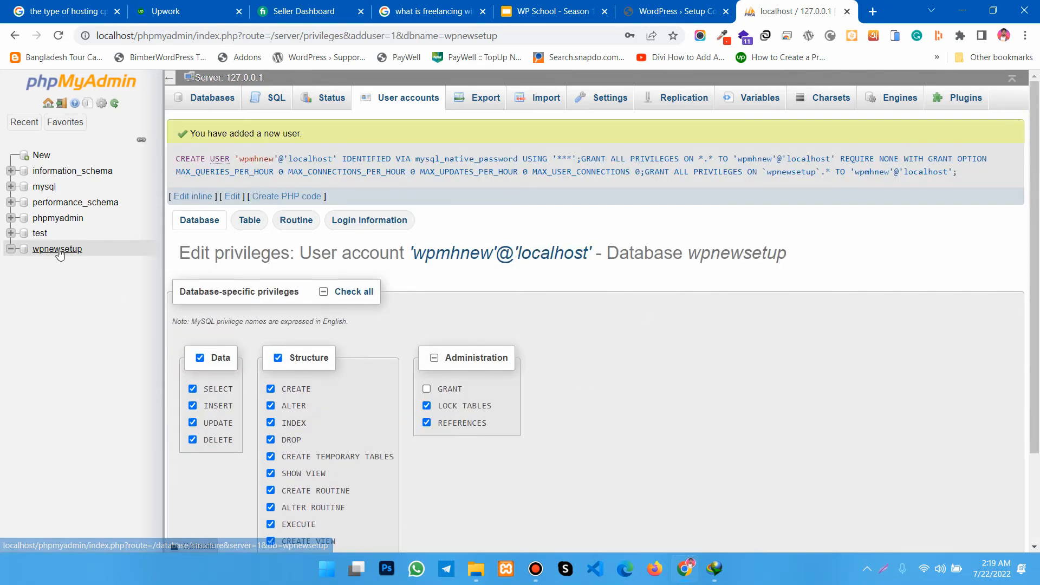
left_click(676, 8)
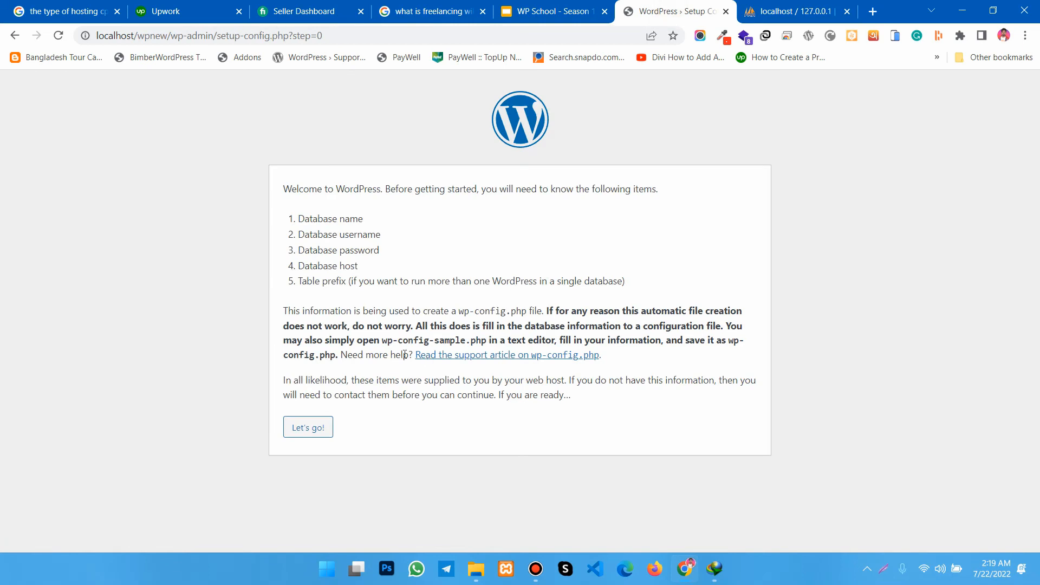
left_click(301, 435)
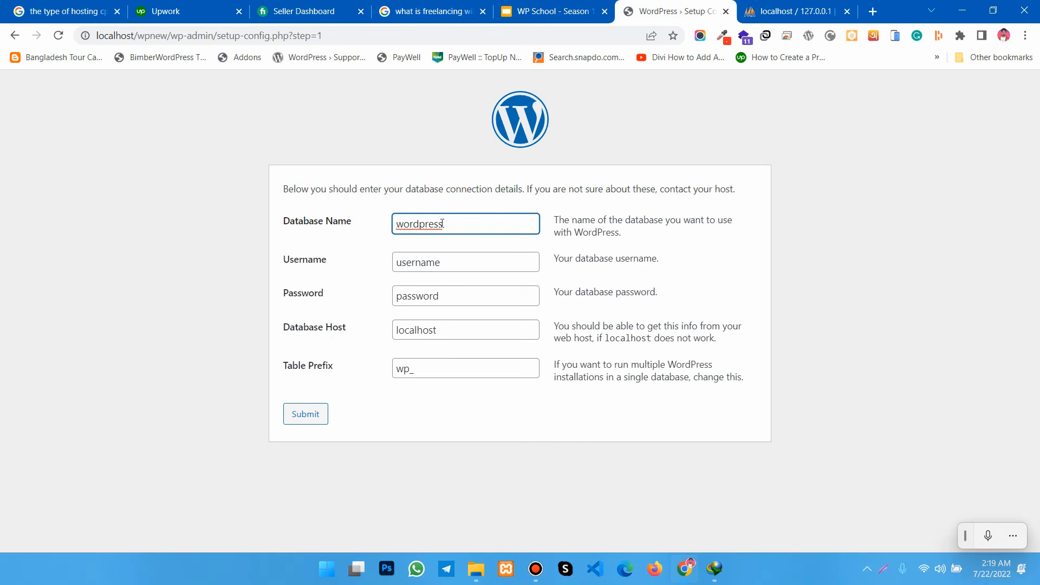
- Set the WordPress database name to wpnewsetup and check it against the database in phpMyAdmin
type("wpne")
key("BackSpace")
key("BackSpace")
key("BackSpace")
key("BackSpace")
key("BackSpace")
key("BackSpace")
key("BackSpace")
key("BackSpace")
key("BackSpace")
key("BackSpace")
key("BackSpace")
key("BackSpace")
key("BackSpace")
type("wpnewsetup")
key("ctrl+a")
left_click(792, 11)
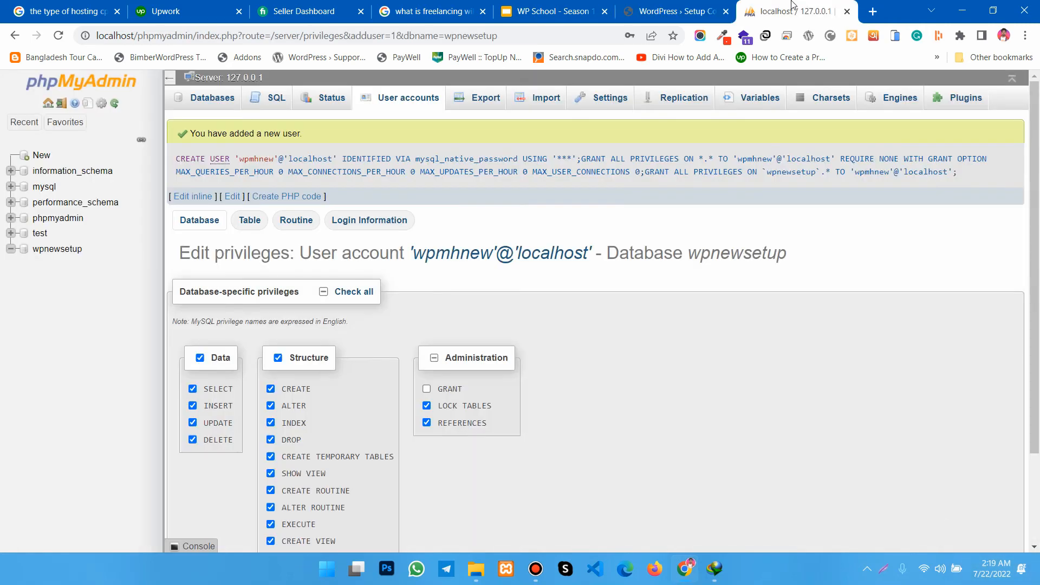
left_click(688, 12)
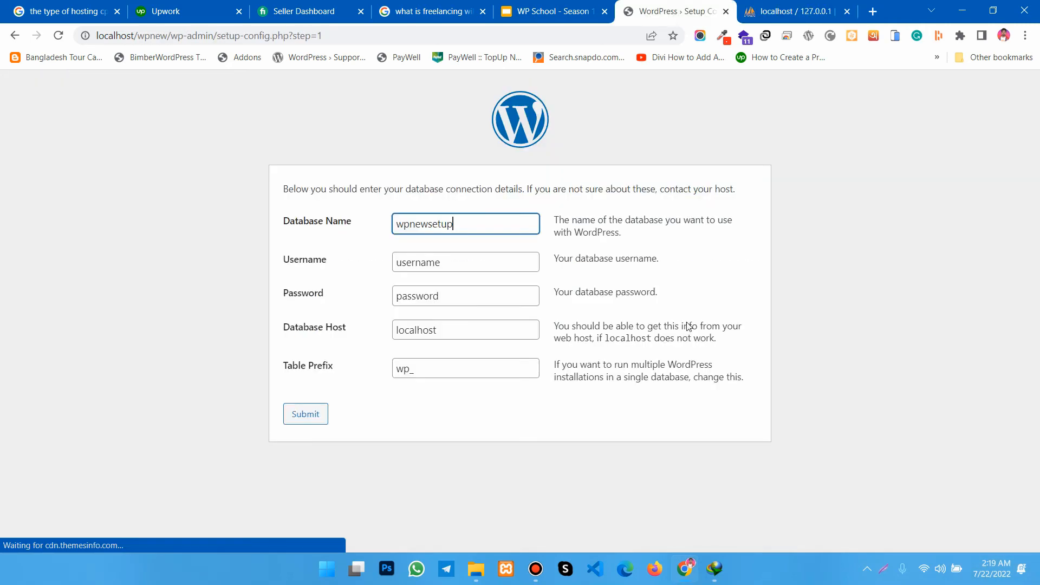
- Set the database username to wpmhnew in the WordPress connection details
left_click(351, 264)
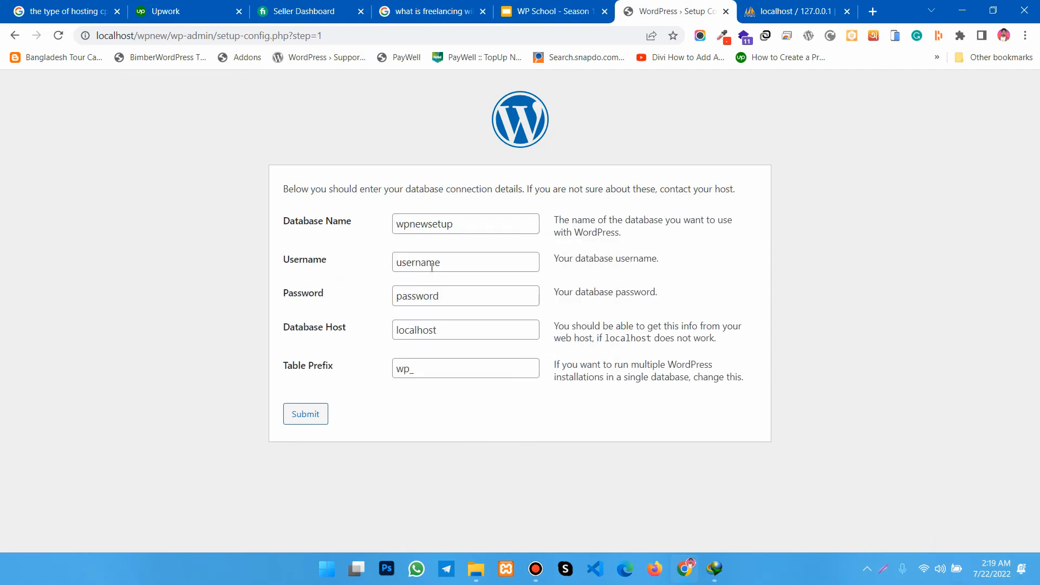
left_click(433, 265)
key("ctrl+a")
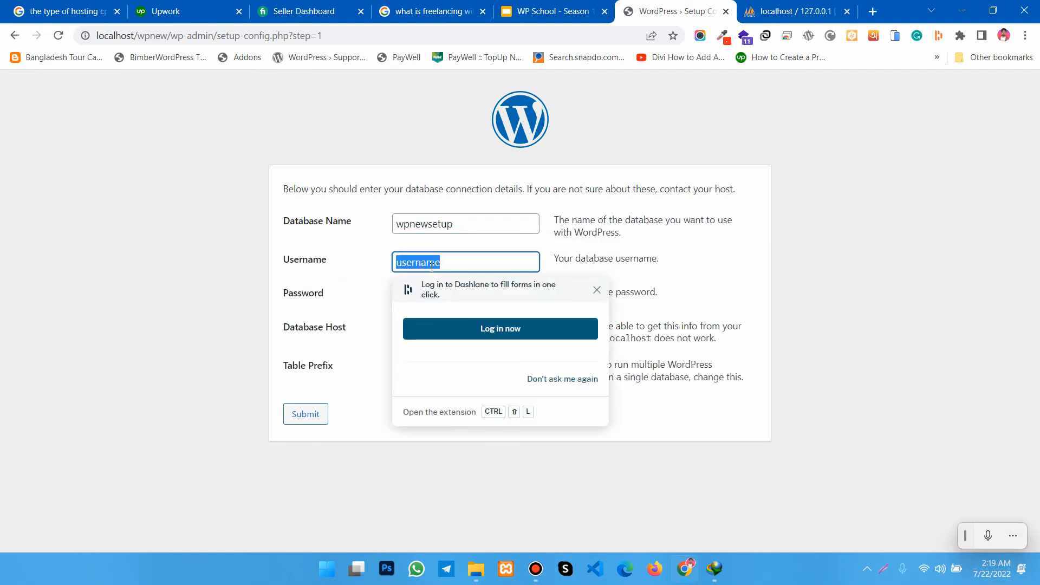
type("wp")
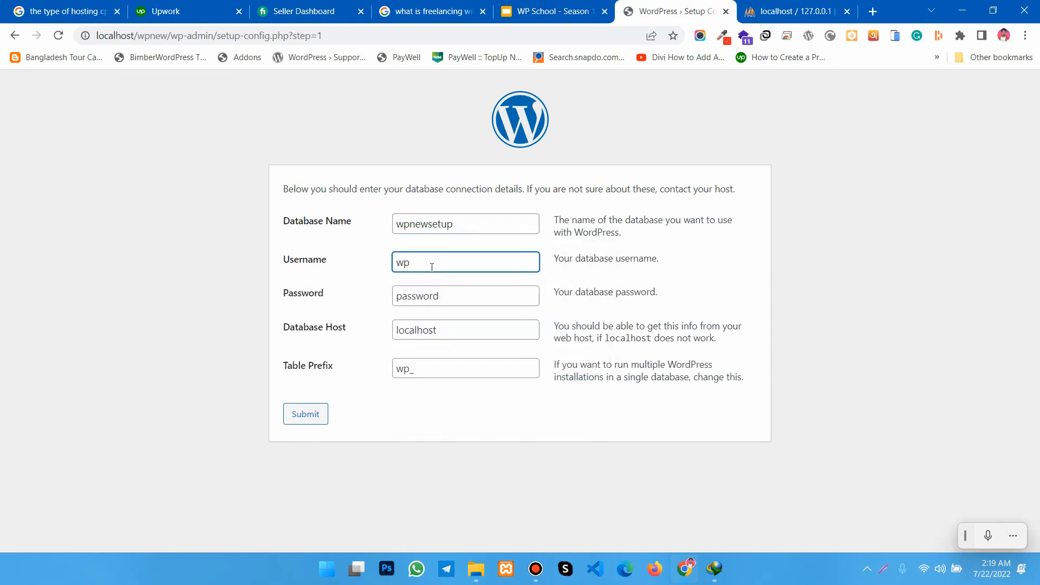
type("mhnew")
- Replace the placeholder password with the database user's password
left_click(416, 302)
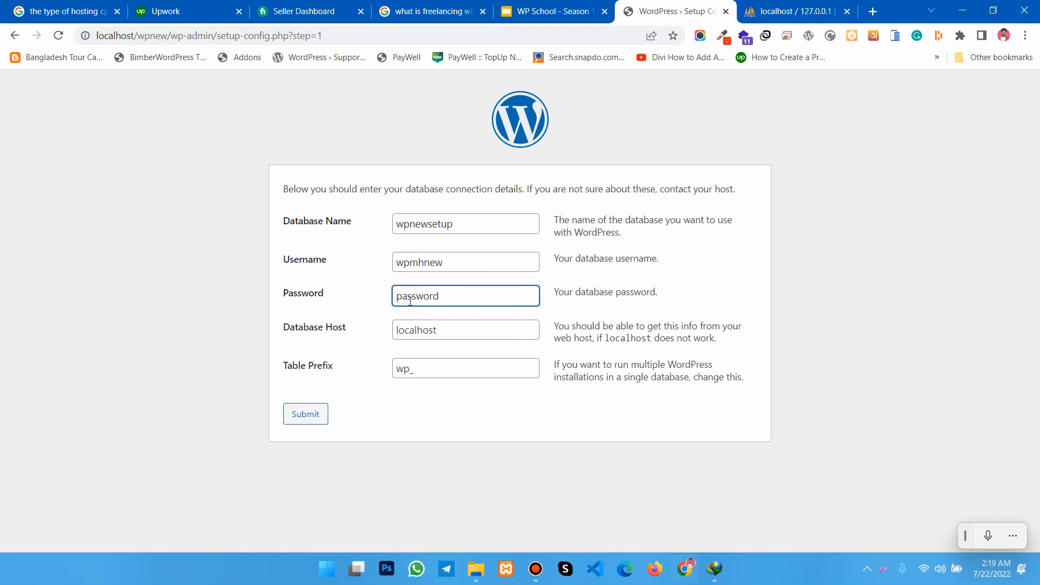
double_click(410, 301)
type("wp123456@#")
- Keep the table prefix wp_, submit the database connection details, and run the installation
left_click(426, 370)
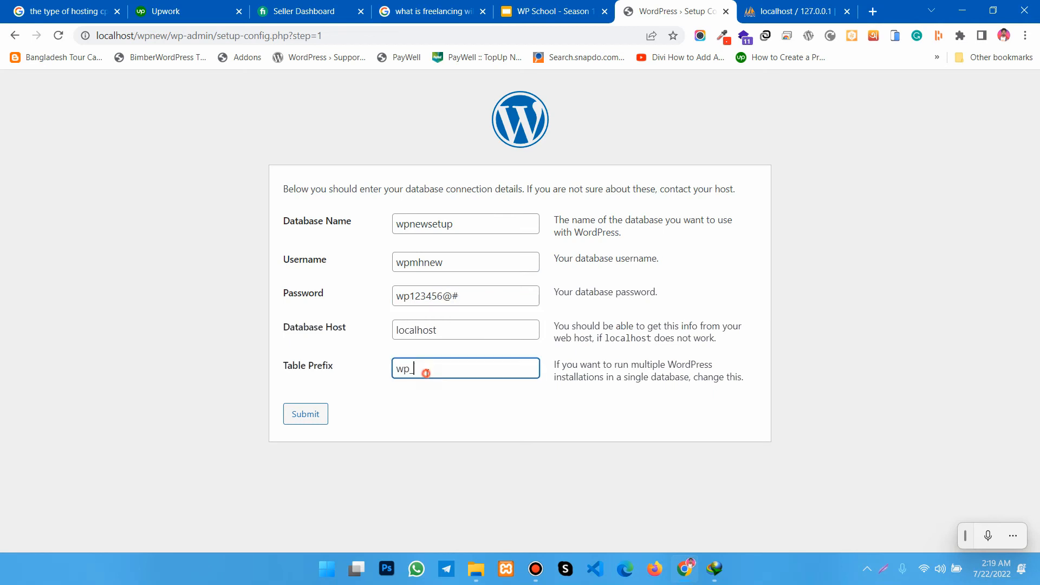
left_click(359, 395)
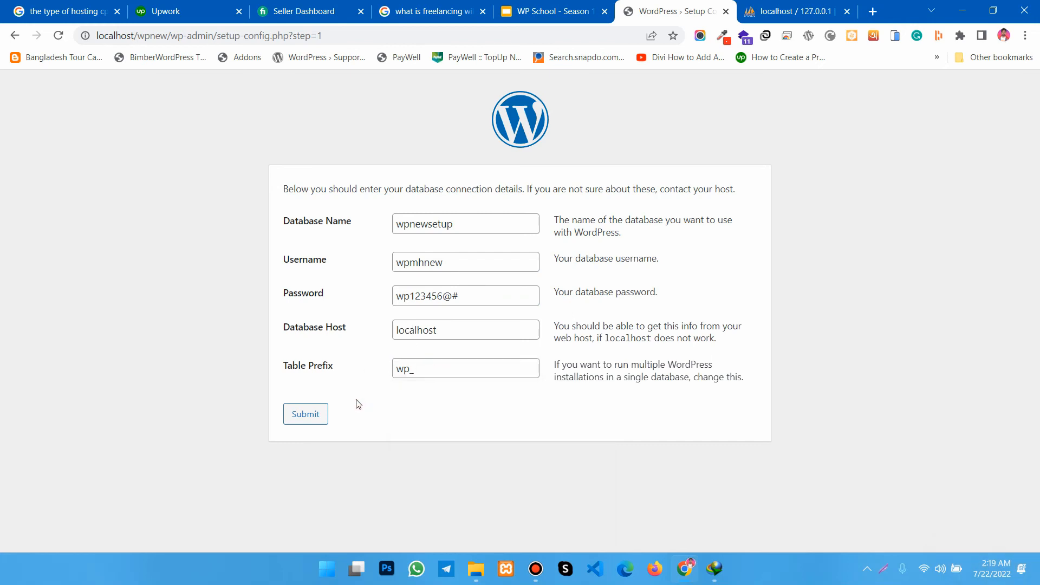
left_click(301, 415)
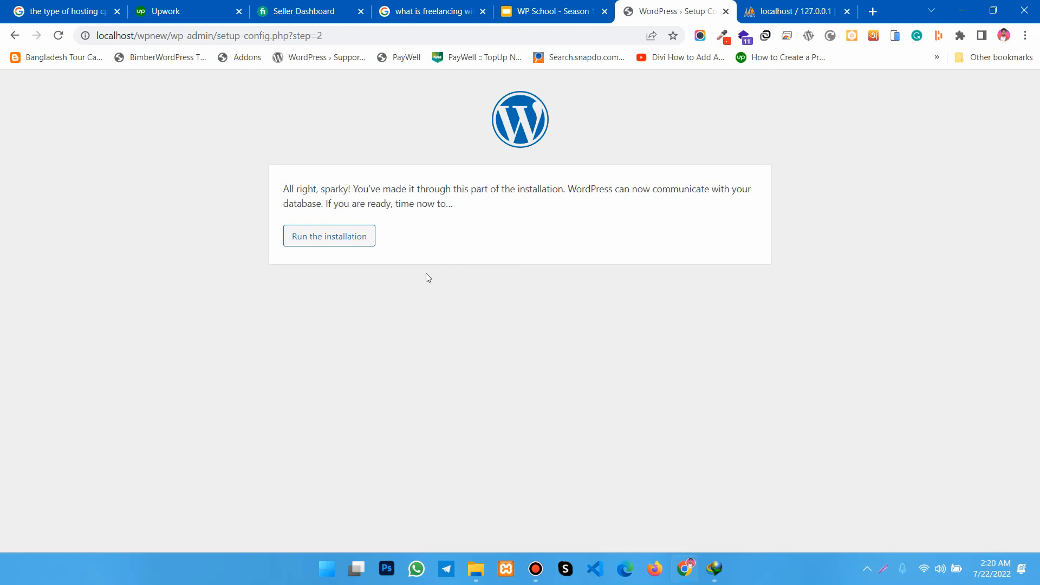
left_click(322, 243)
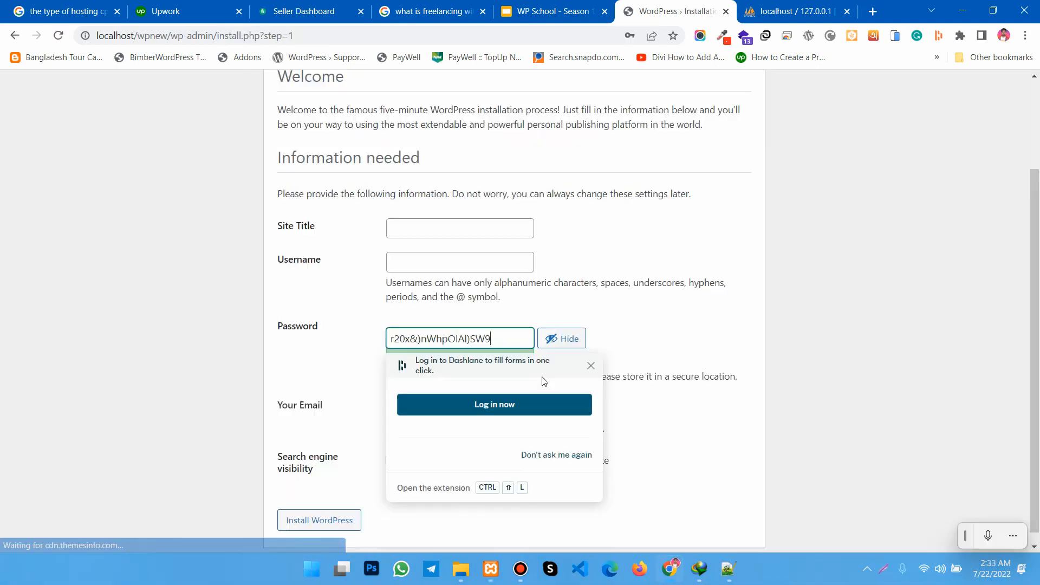
- Title the site "My new site" and set the administrator username to admin
left_click(428, 232)
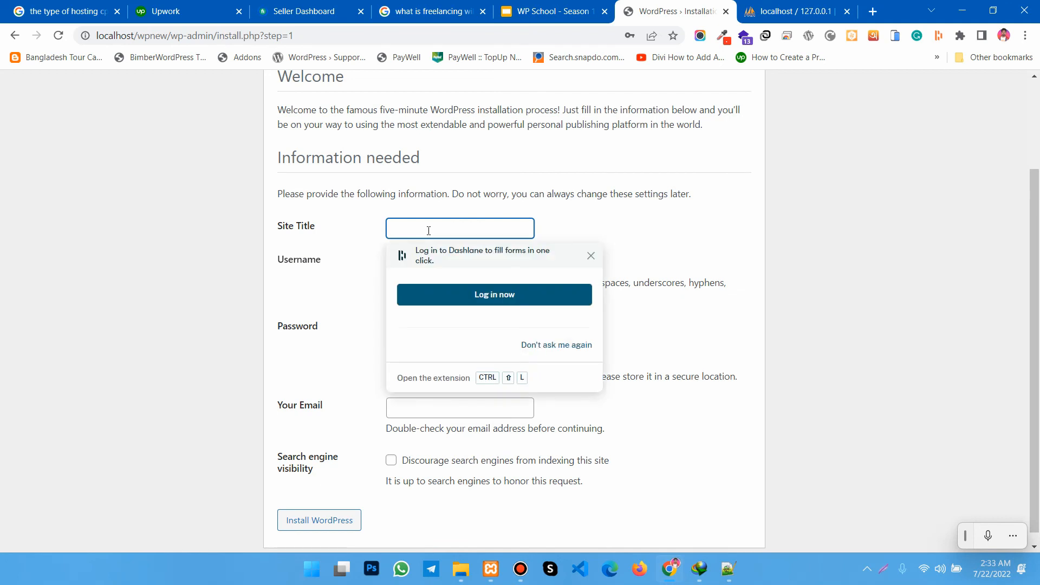
scroll(428, 231, "up", 2)
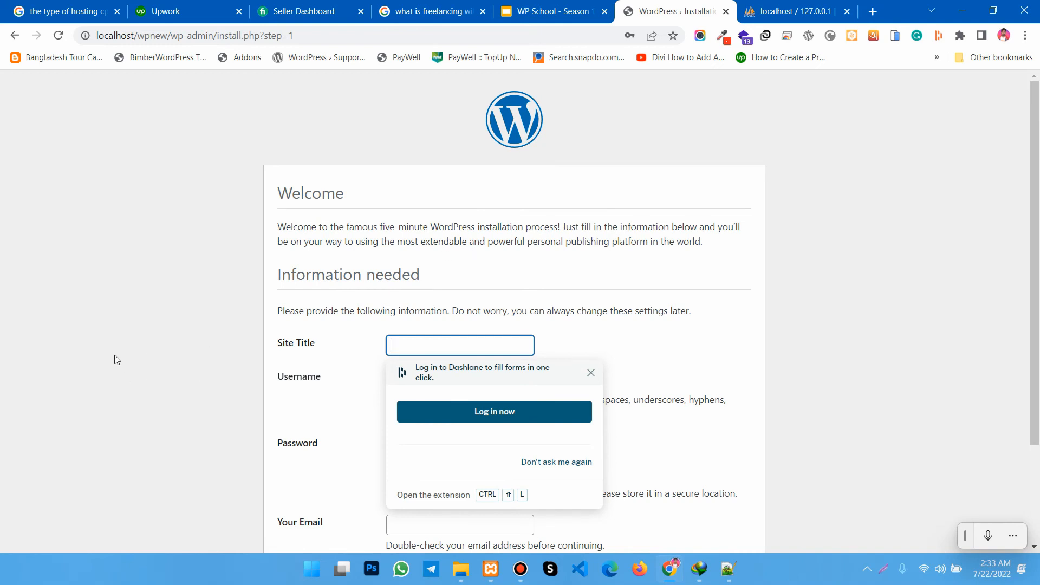
scroll(179, 369, "down", 2)
left_click(333, 298)
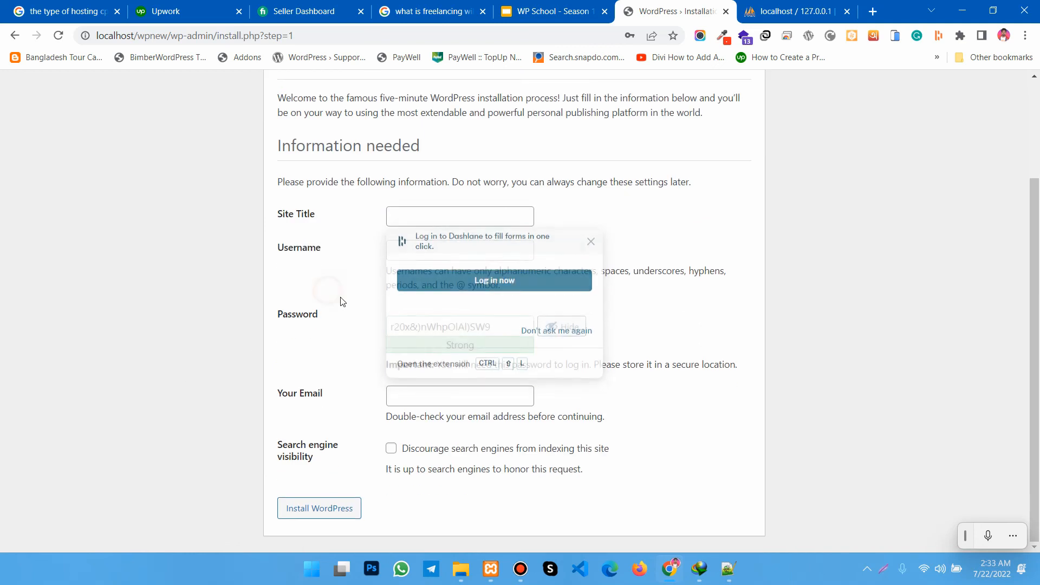
left_click(410, 218)
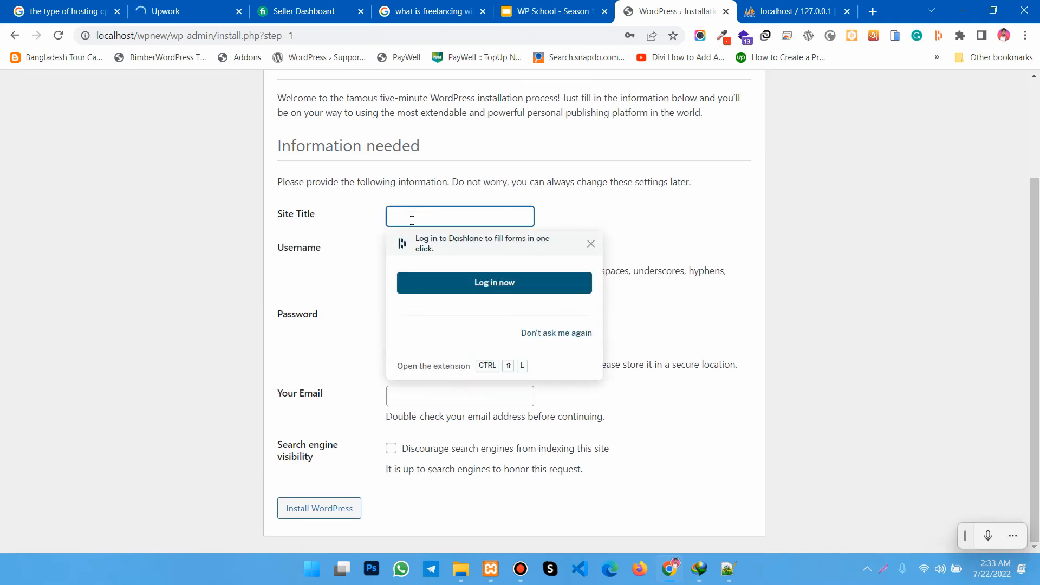
type("My ")
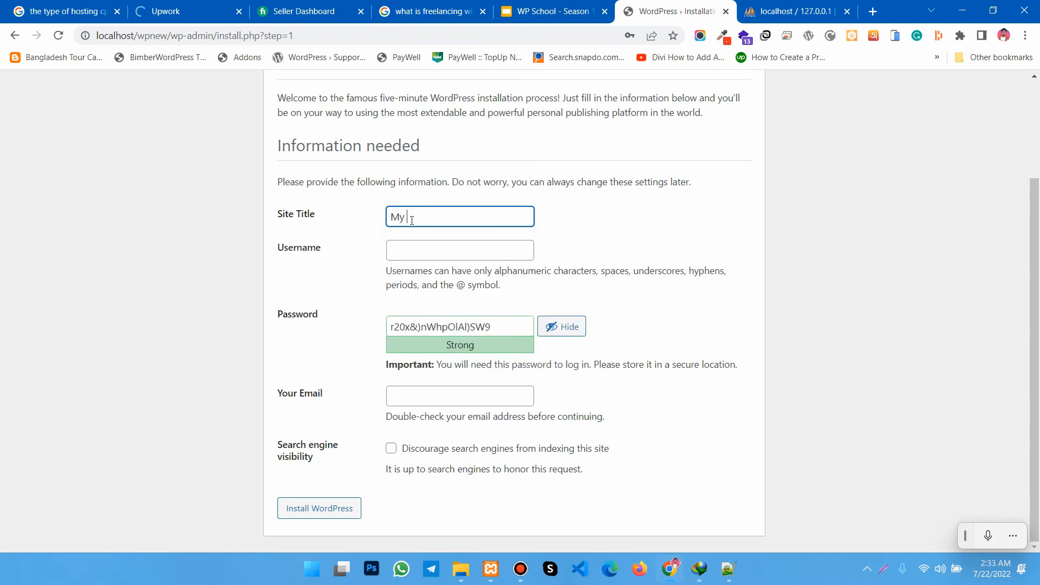
type("new site")
left_click(423, 250)
type("admin")
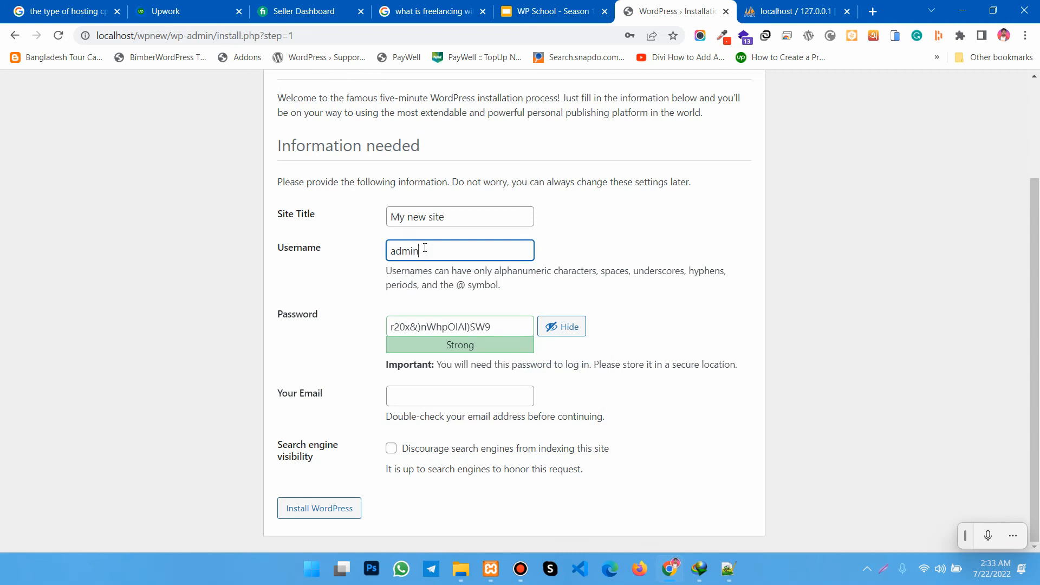
- Copy the generated administrator password and fill in the administrator's email address
left_click(453, 325)
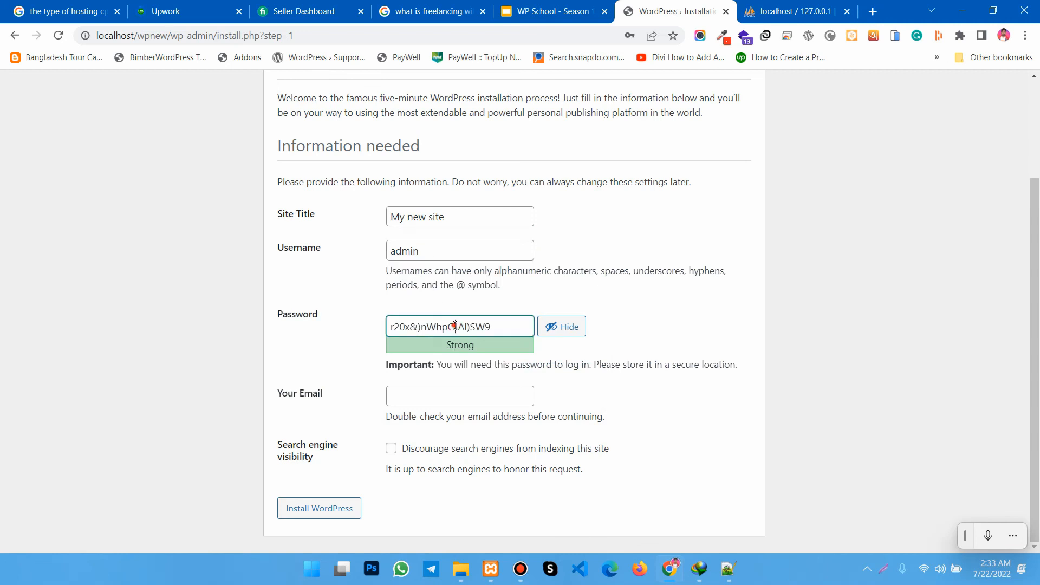
key("ctrl+a")
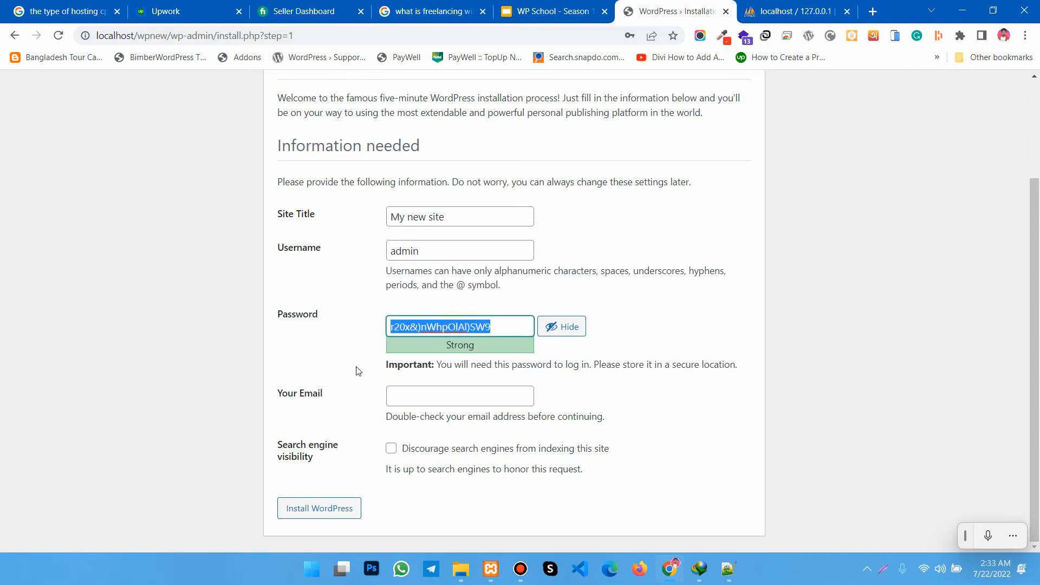
left_click(401, 395)
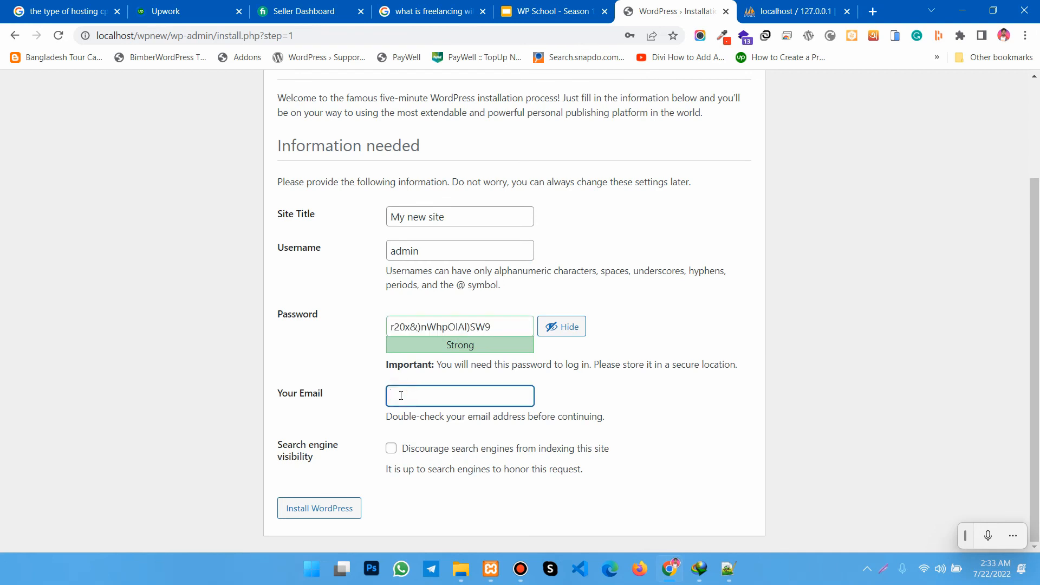
- Discourage search engines from indexing the site and install WordPress, checking the running services in the XAMPP Control Panel
left_click(391, 448)
left_click(309, 508)
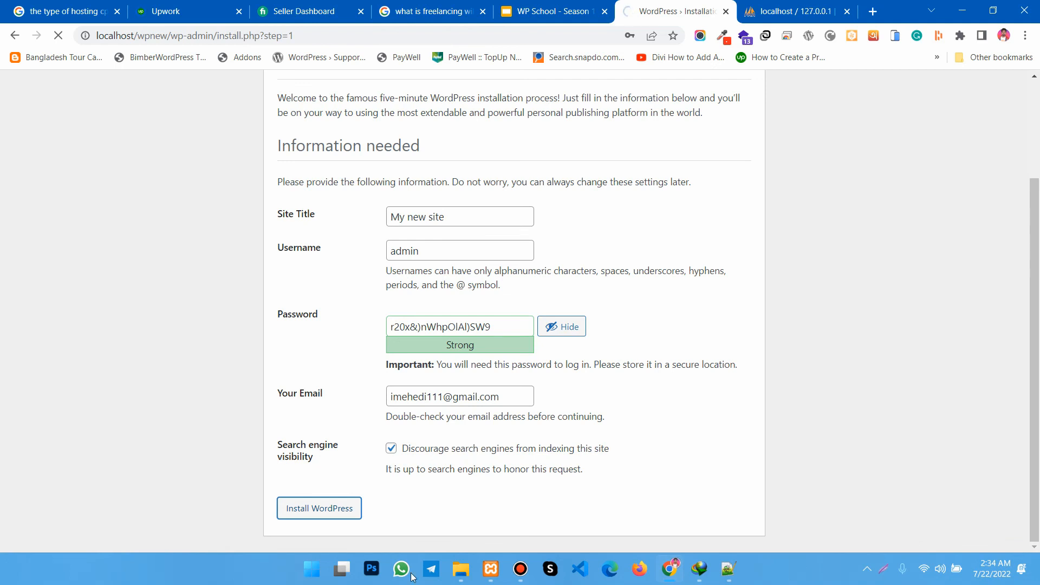
left_click(490, 569)
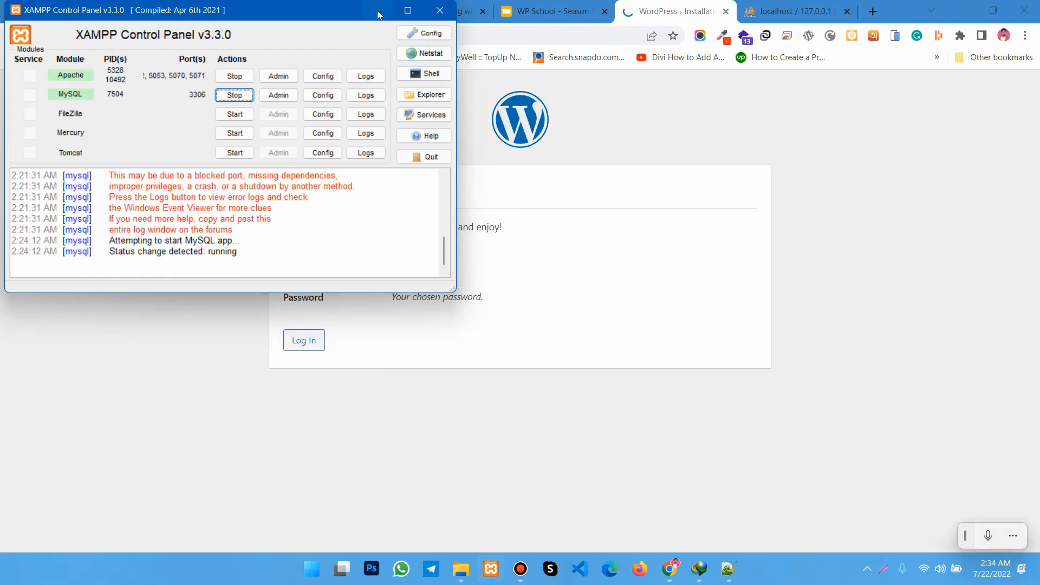
left_click(443, 371)
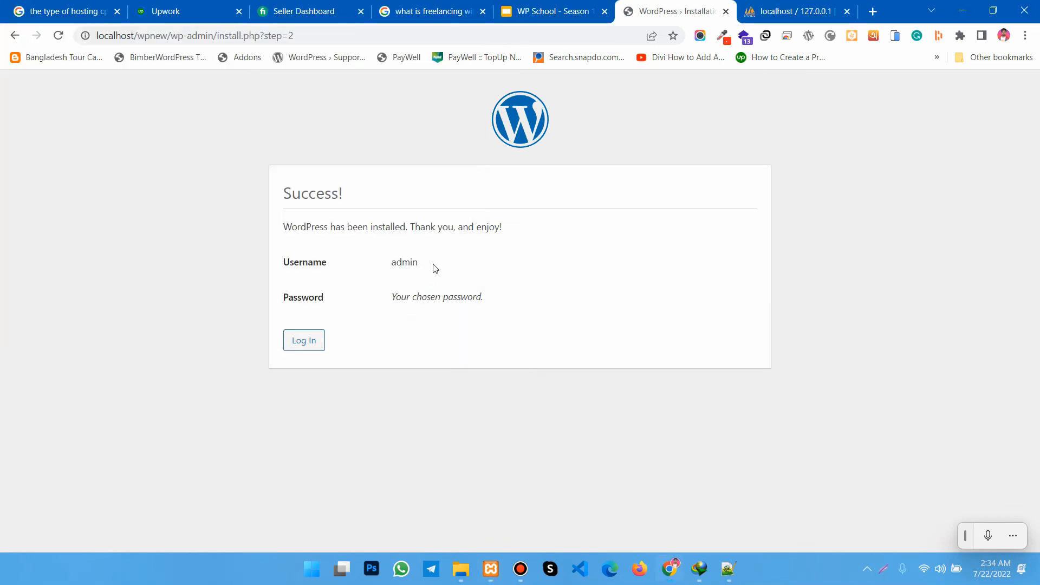
- Open the new site's login page and keep admin as the username
left_click(415, 299)
left_click(305, 344)
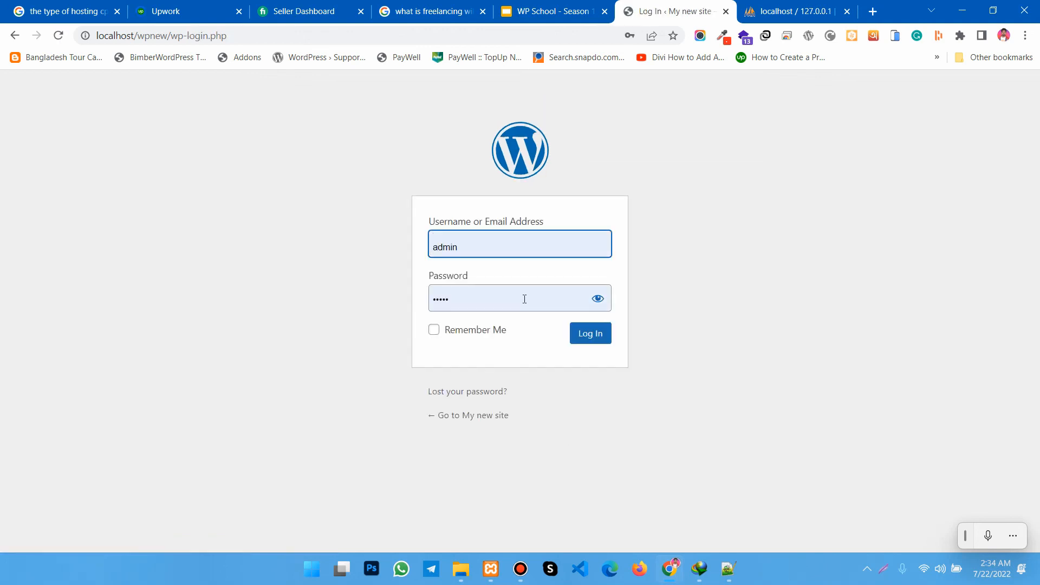
left_click(479, 243)
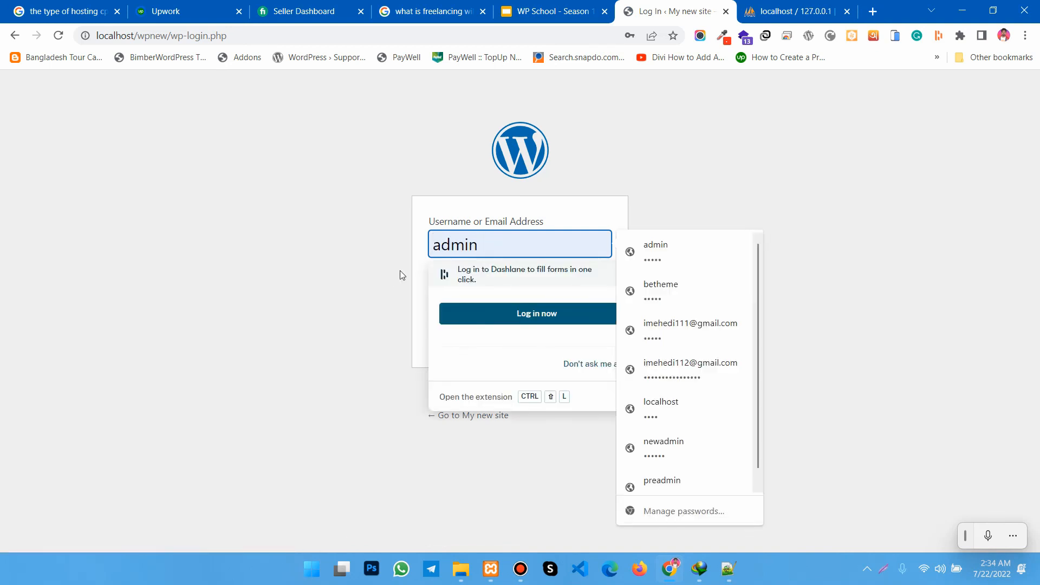
left_click(417, 277)
- Paste the administrator password, reveal it to check it, enable Remember Me, and log in
double_click(495, 299)
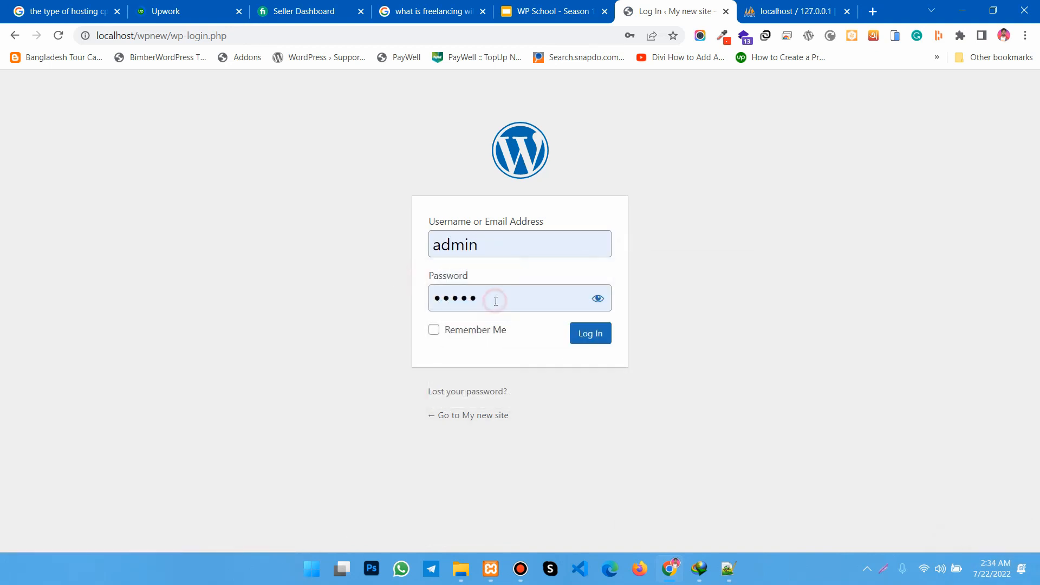
key("ctrl+v")
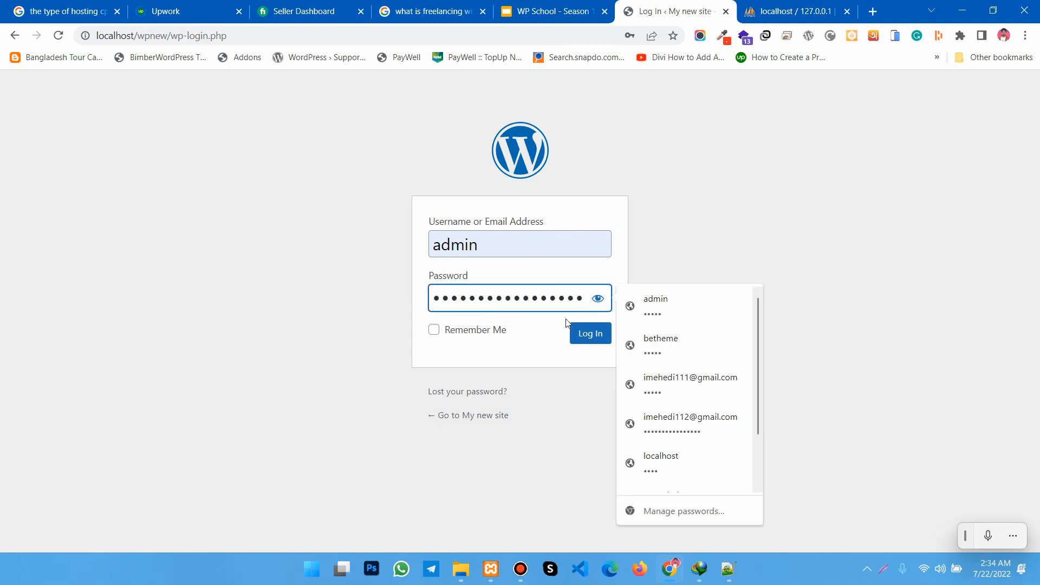
left_click(598, 299)
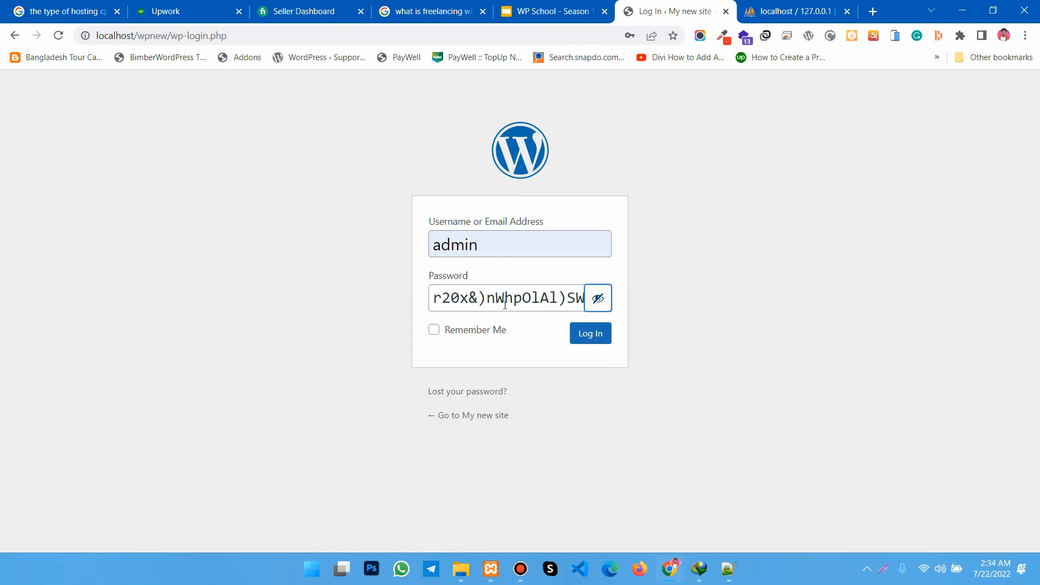
left_click(433, 335)
left_click(585, 334)
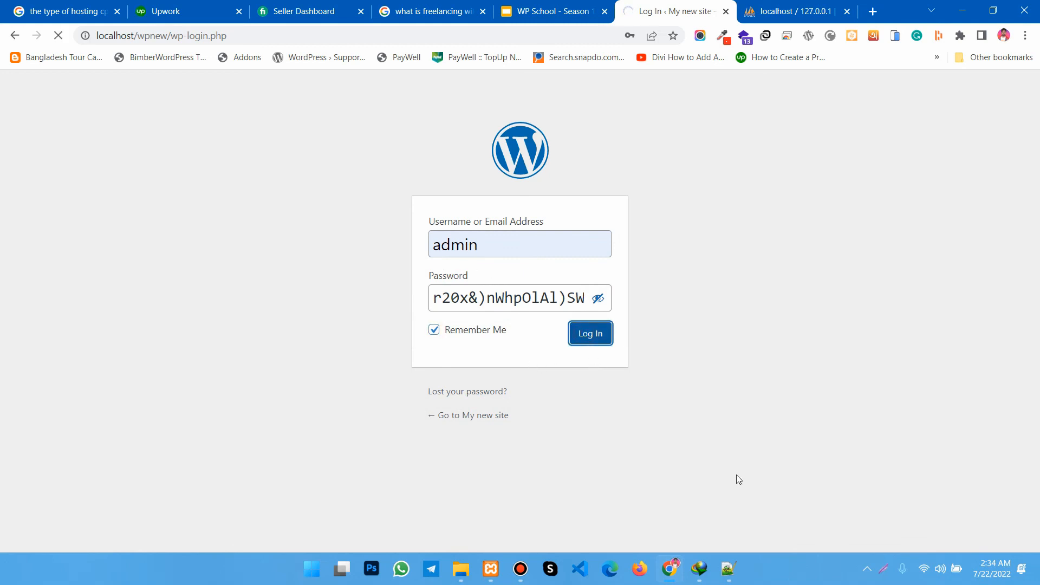